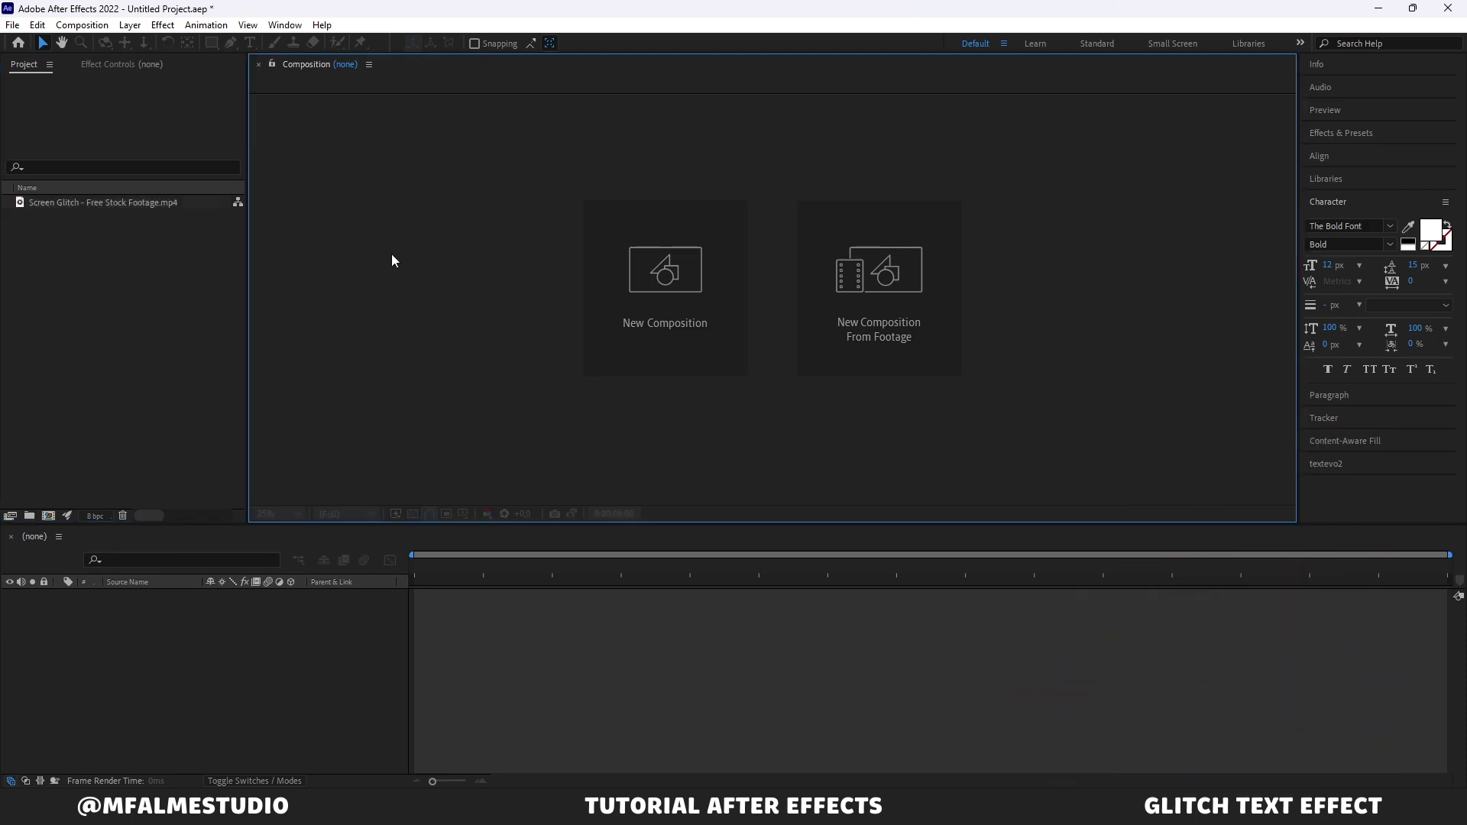
- Create a new 1920x1080, 30 fps composition with a duration of 0:00:10:00
left_click(84, 32)
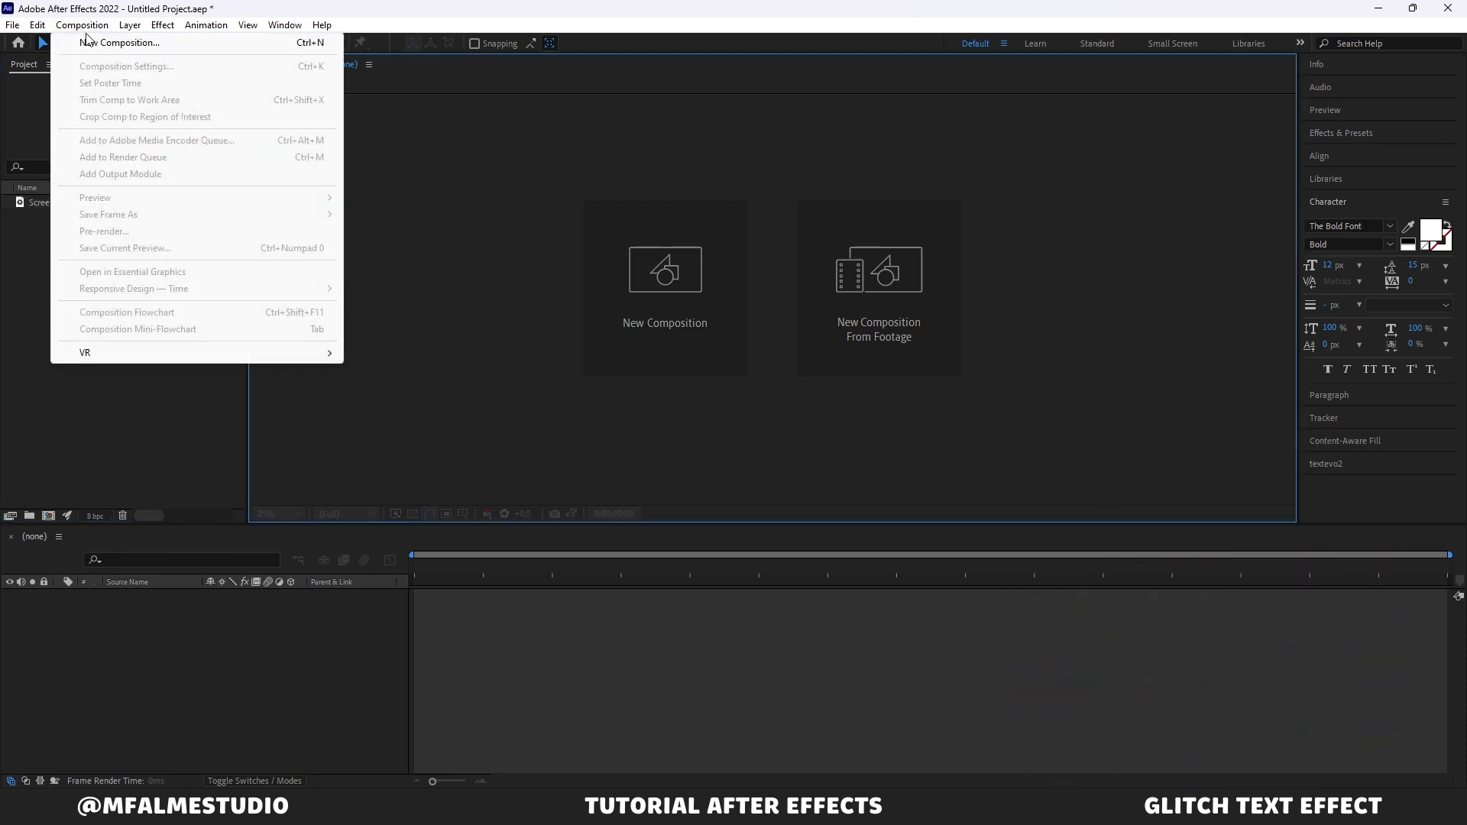
left_click(95, 42)
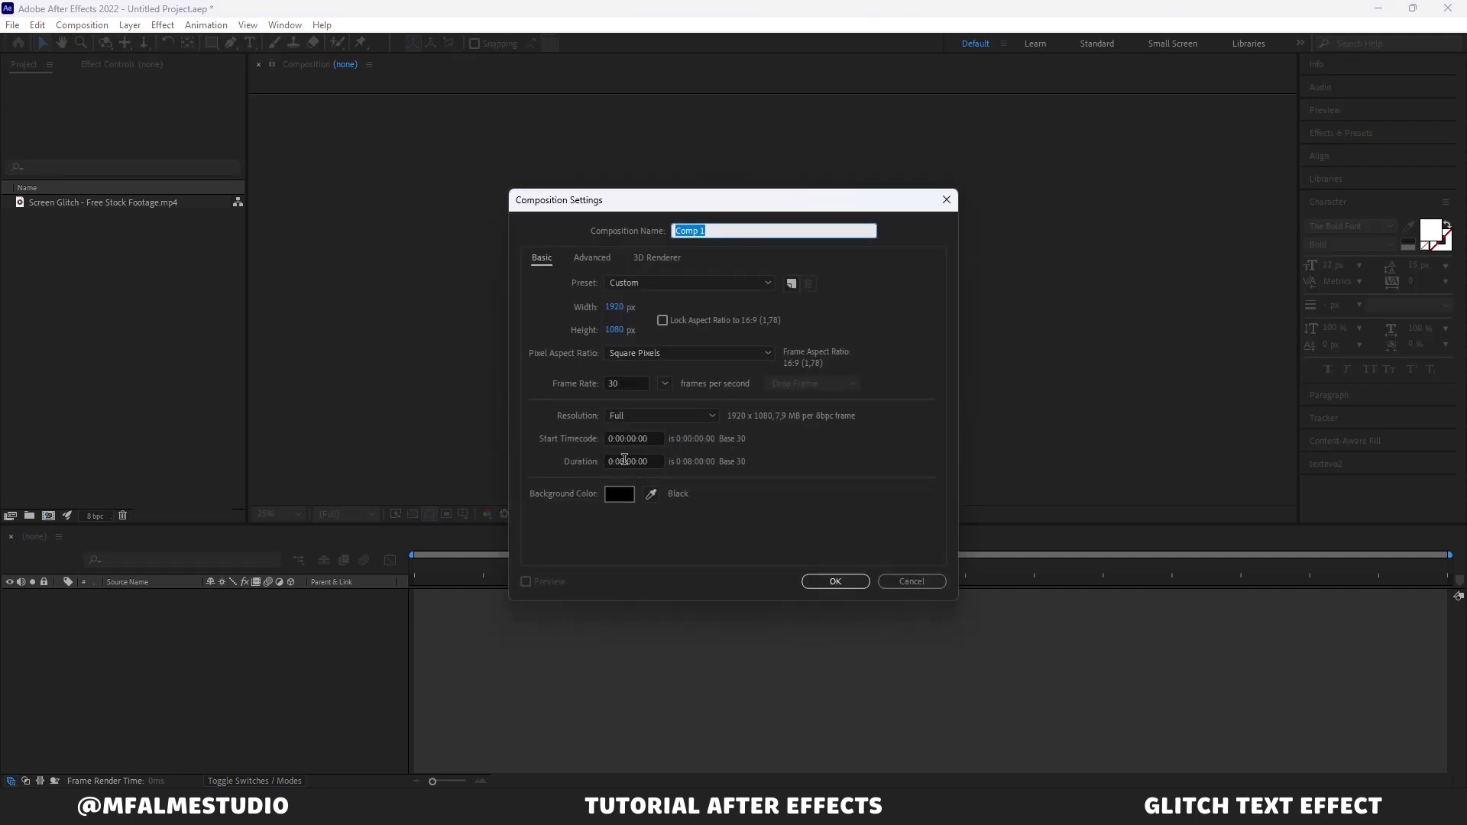
left_click(622, 461)
type("0:")
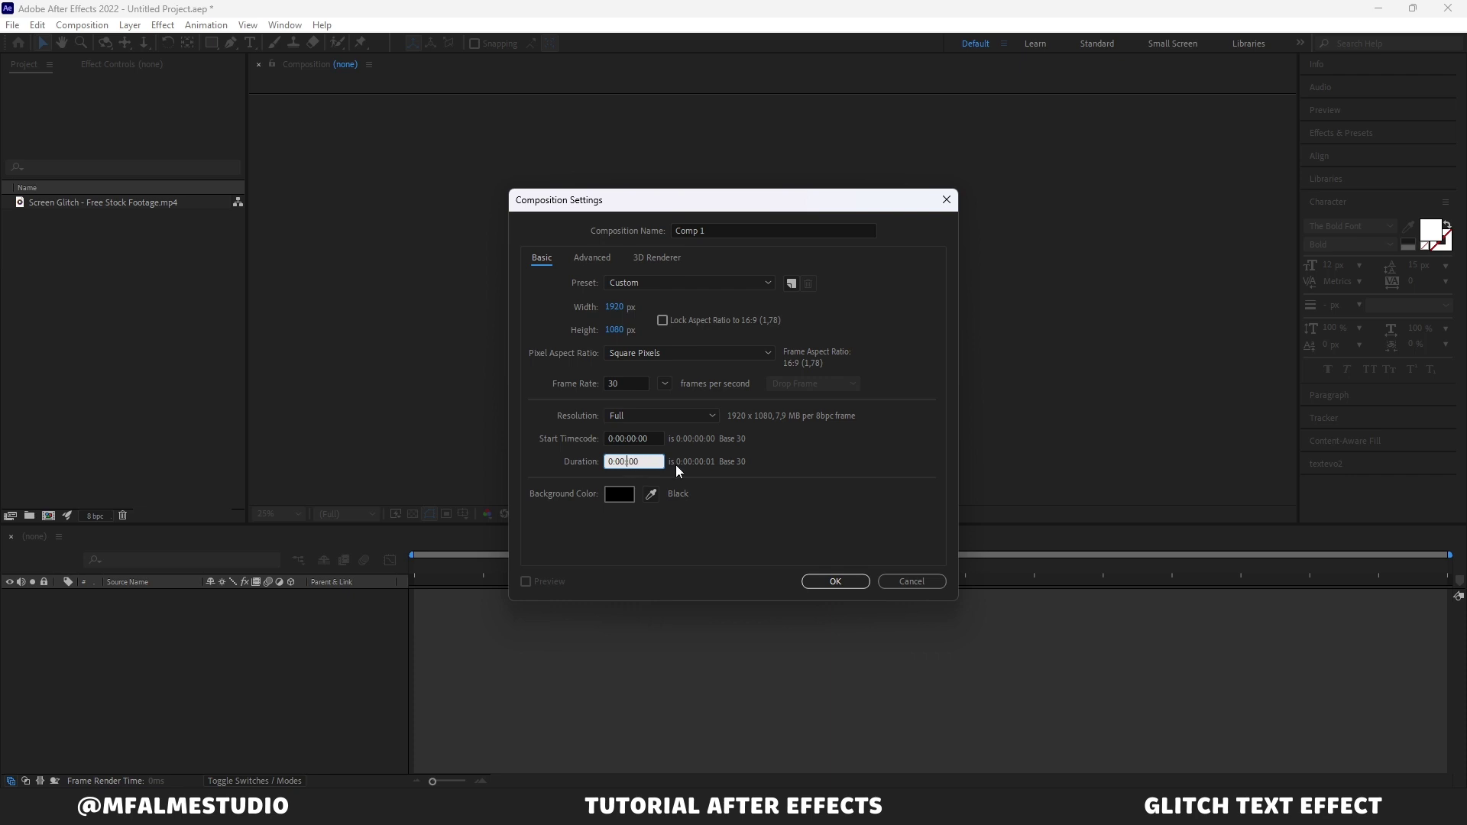
type("10:")
left_click(843, 582)
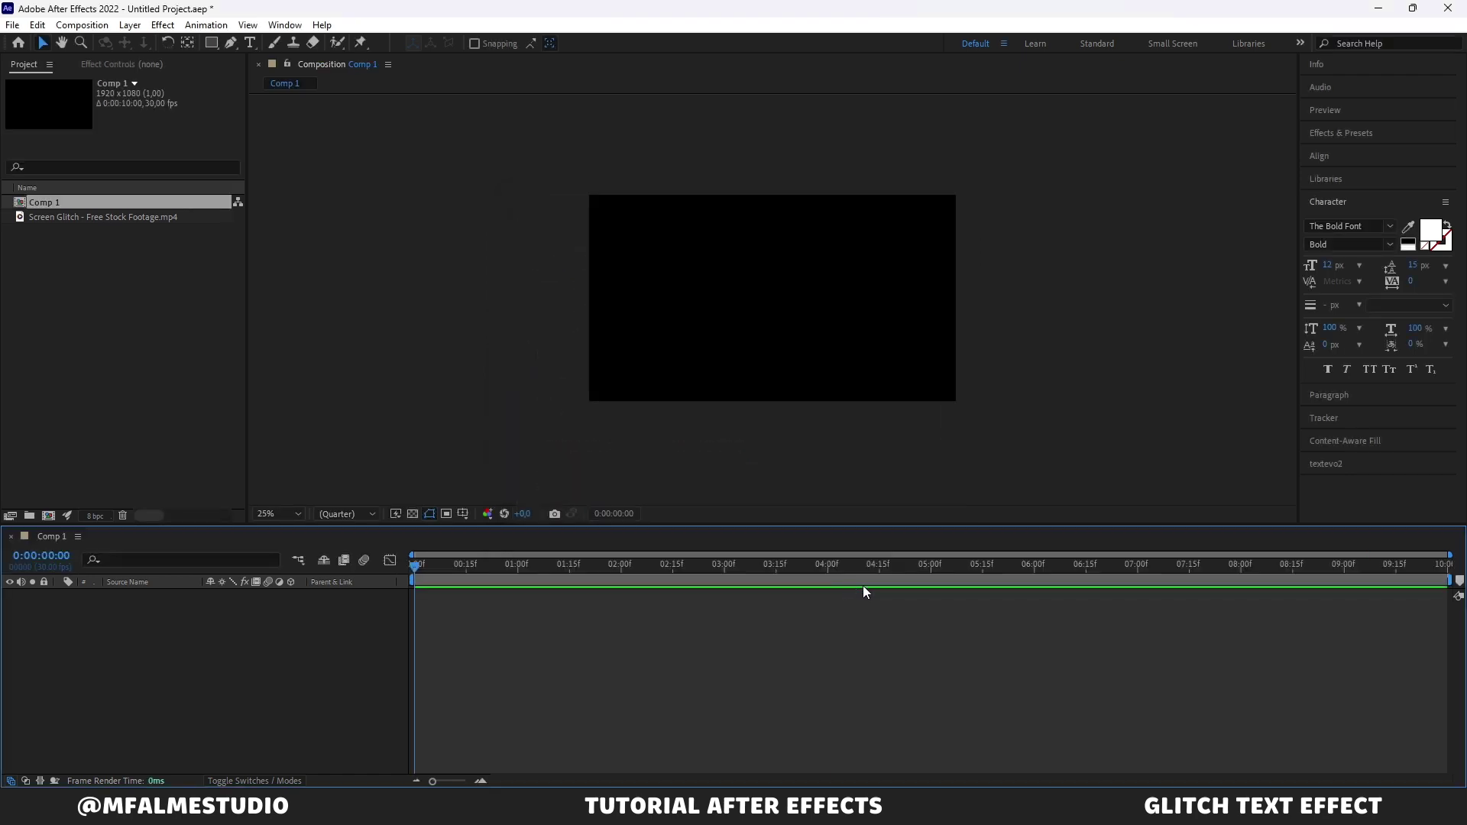
scroll(800, 355, "up", 2)
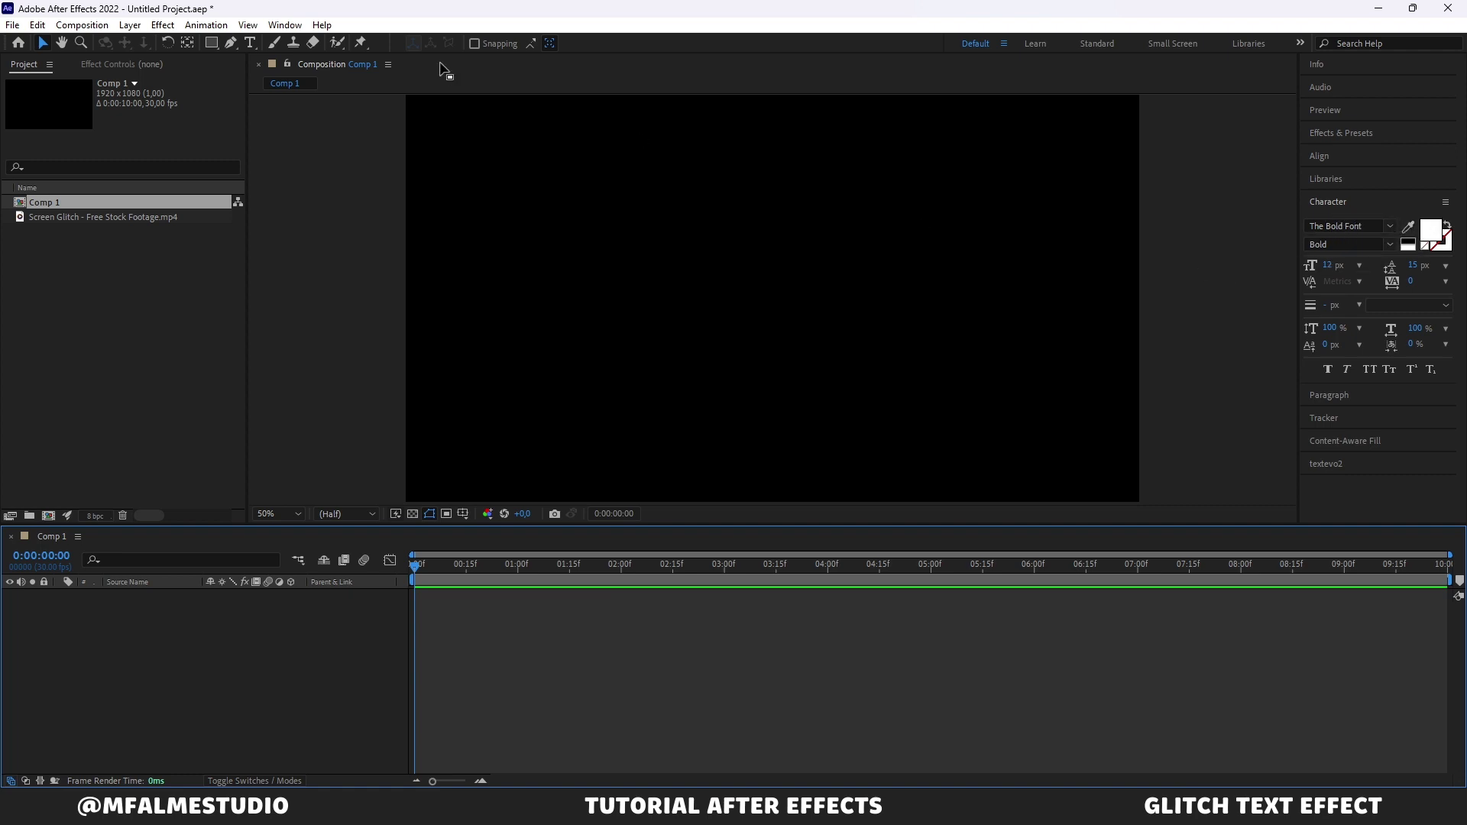
- Add a text layer reading MFALME in the composition viewer
left_click(252, 43)
left_click(694, 290)
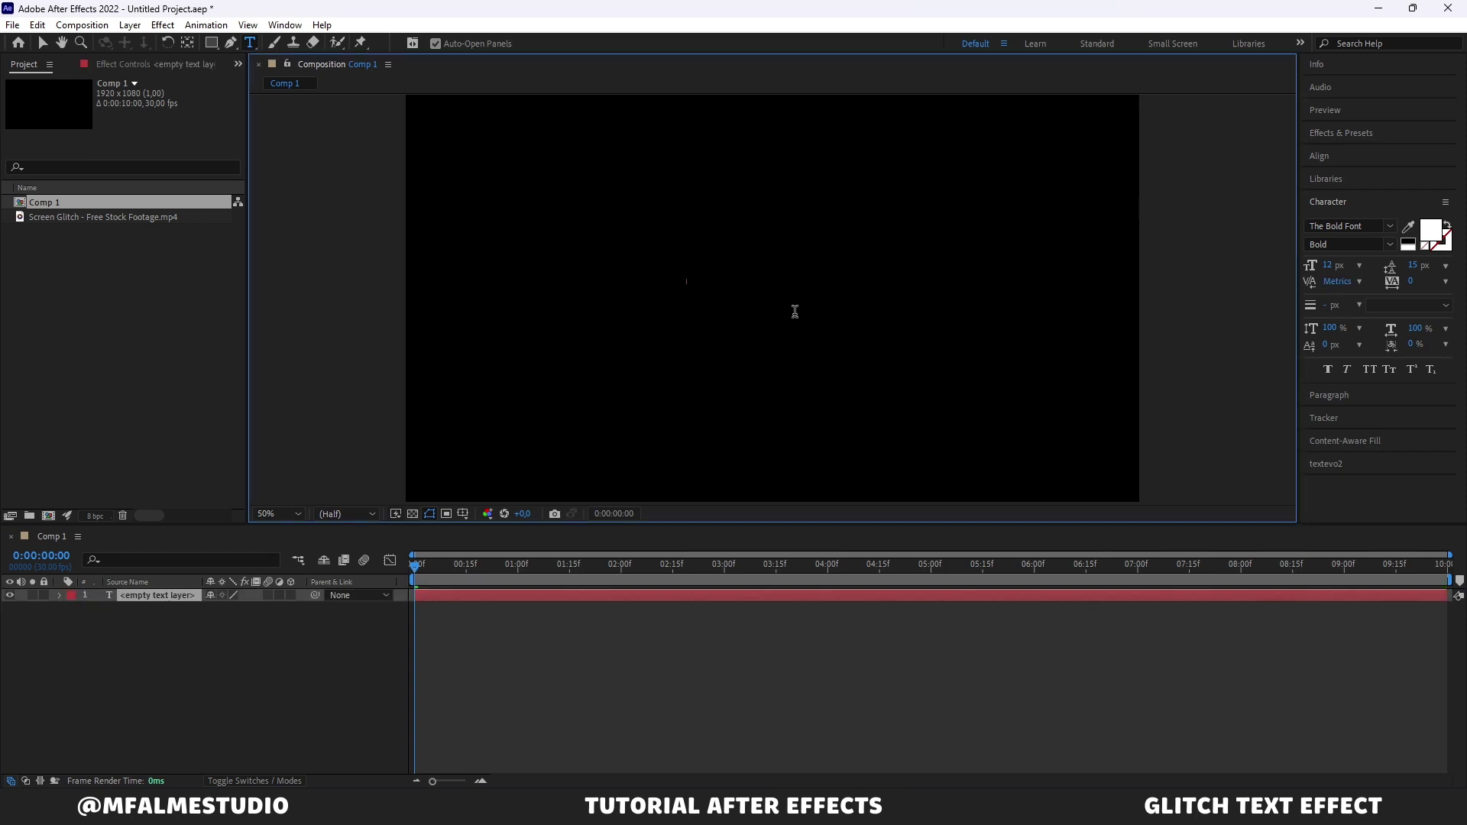
type("MFAL")
type("ME")
left_click(42, 43)
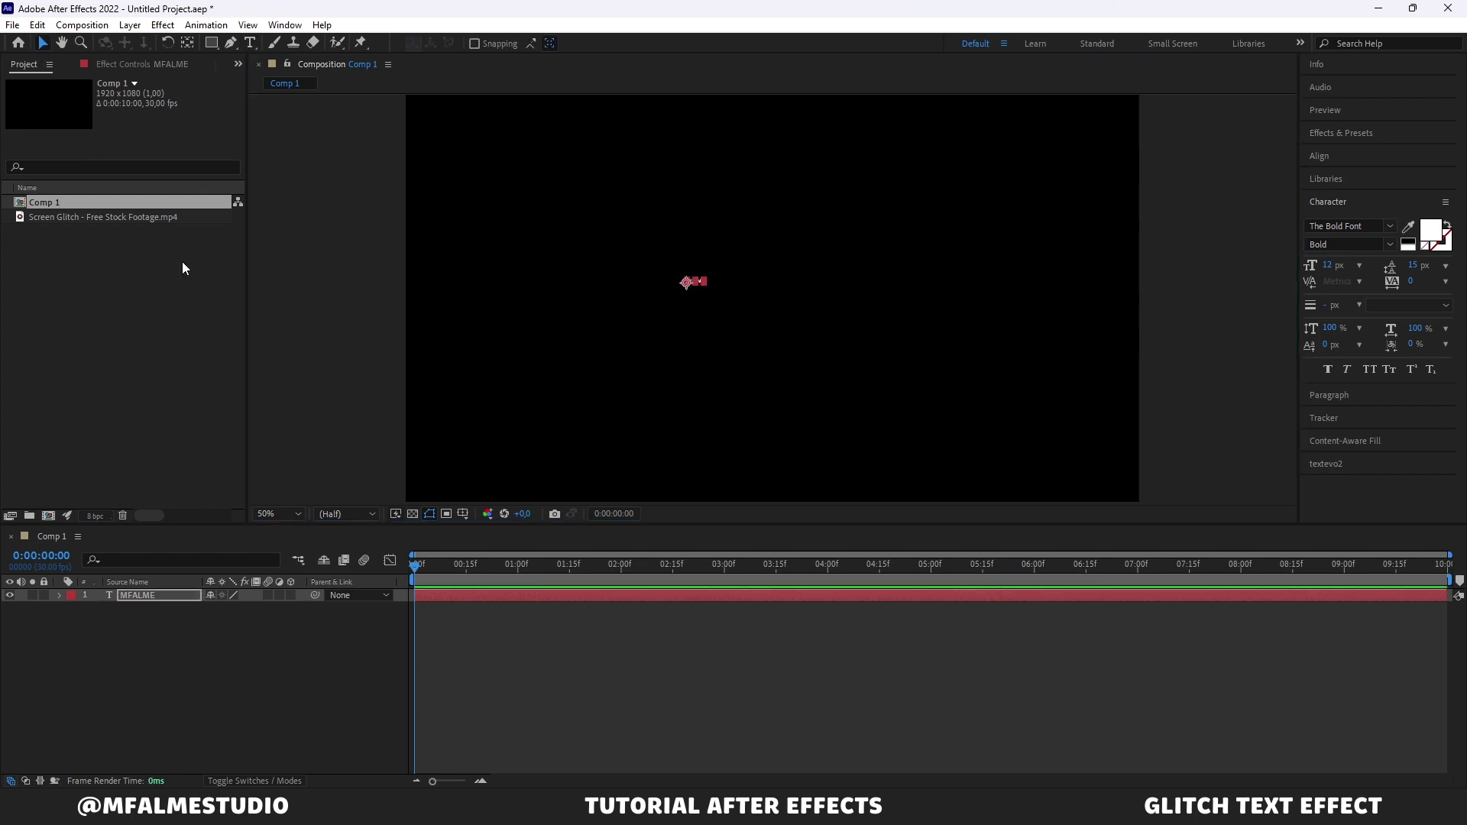
- Scale the MFALME layer up to 1530%
left_click(185, 593)
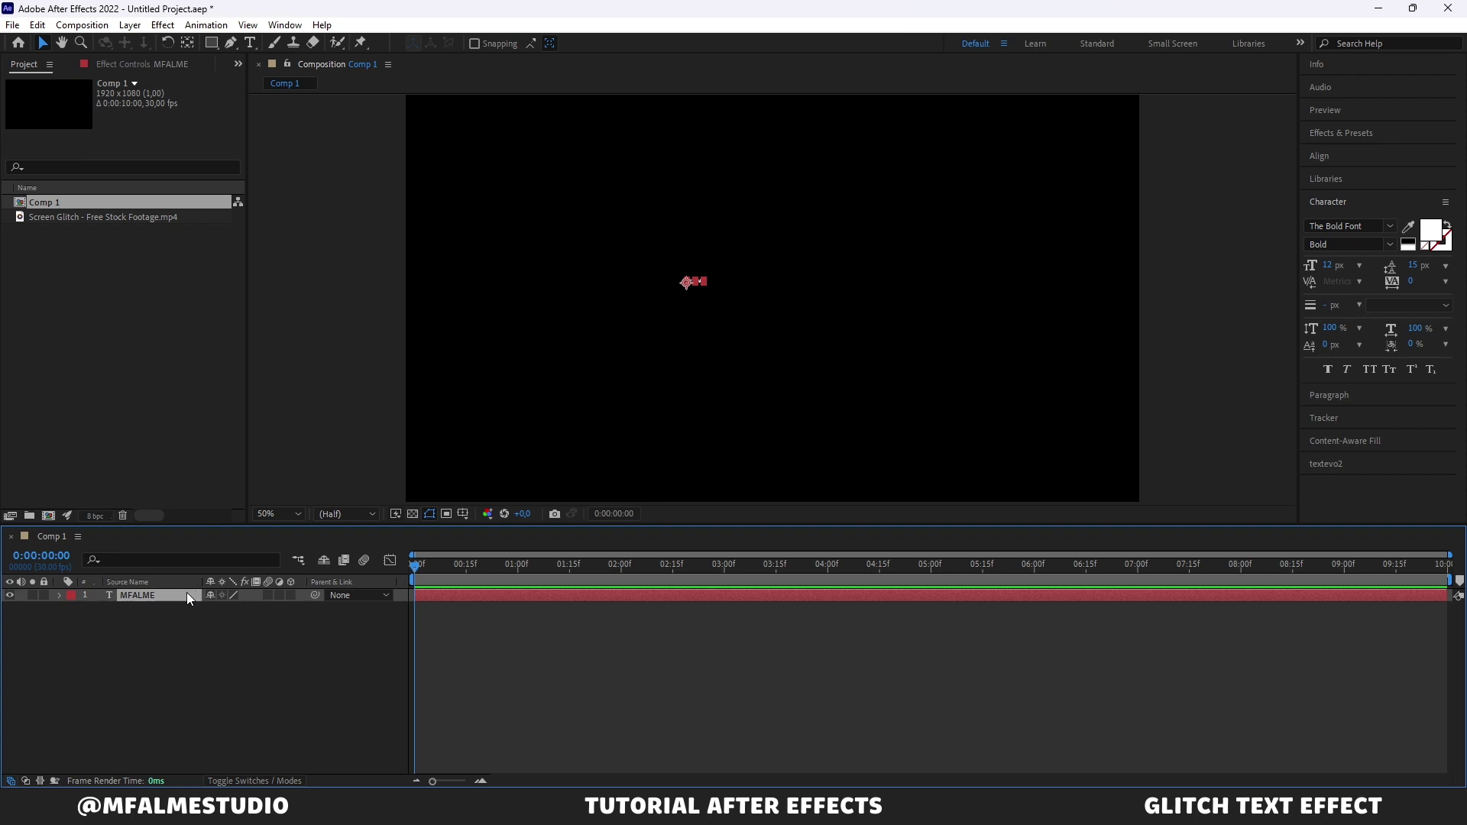
key("s")
mouse_move(228, 609)
left_mouse_down()
mouse_move(849, 665)
mouse_move(776, 438)
left_mouse_up()
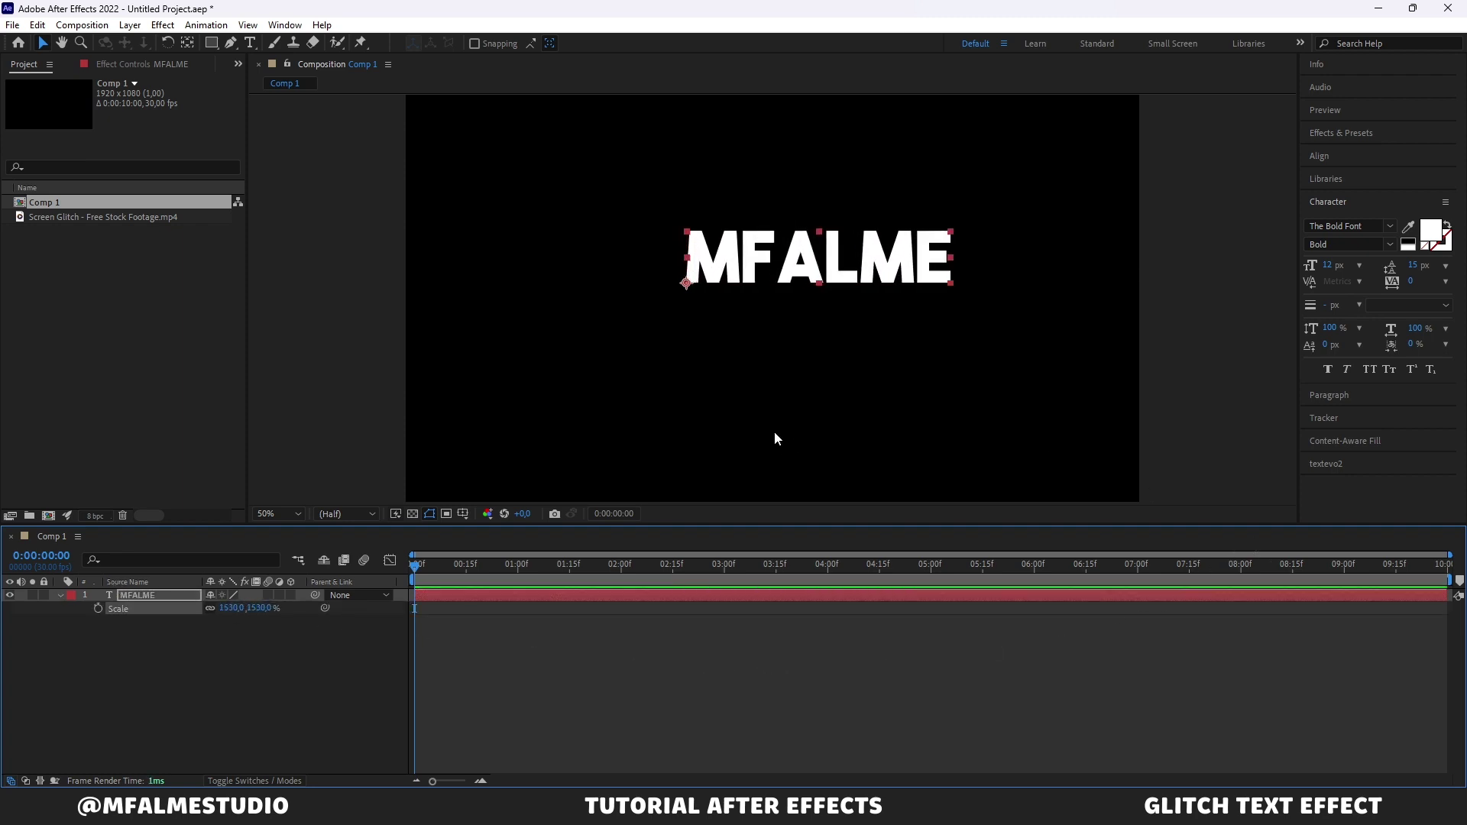
- Centre the MFALME anchor point and align the text horizontally and vertically in the composition
left_click(191, 44)
key("ctrl+alt+Home")
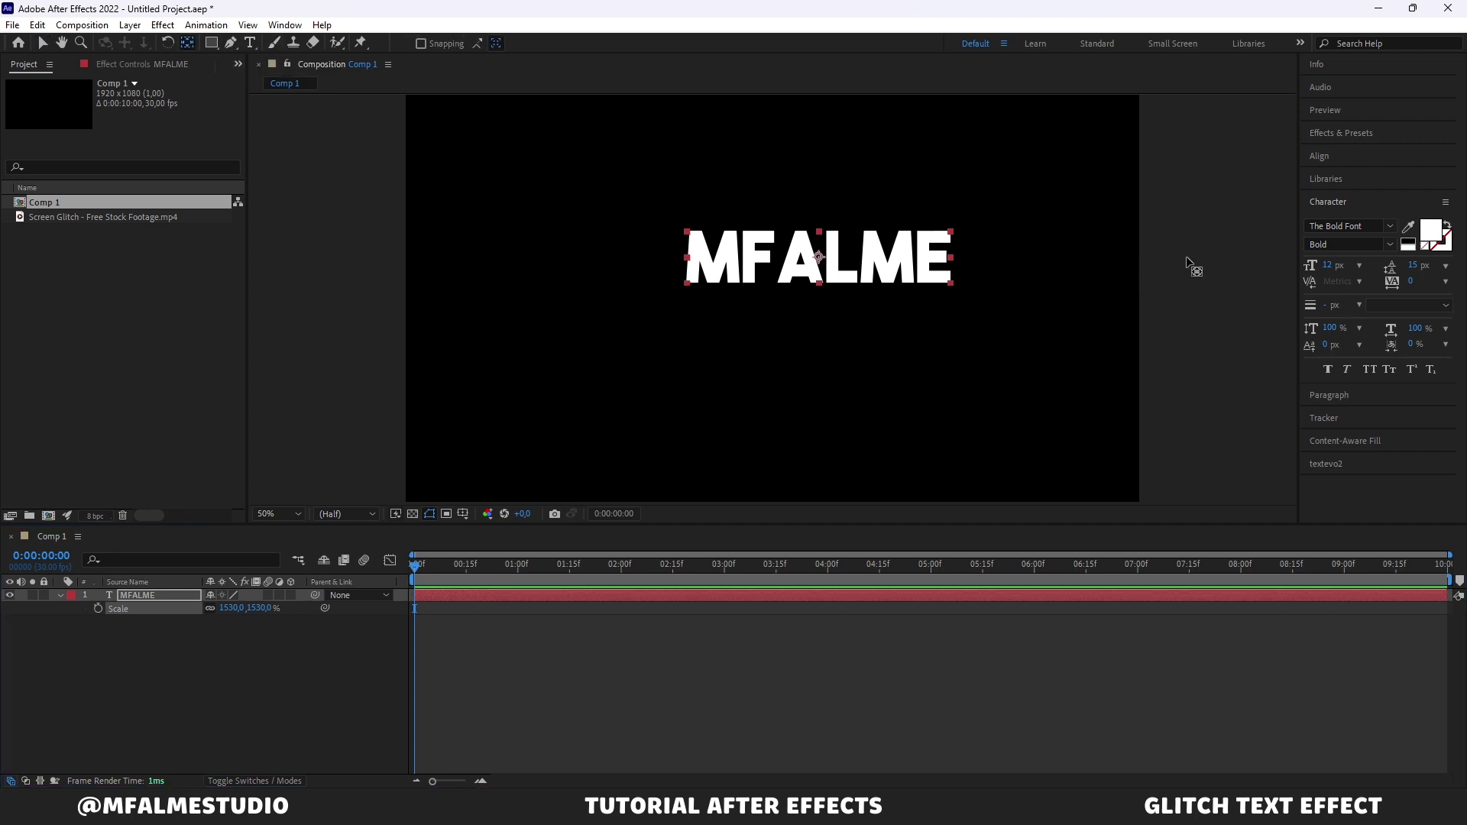
left_click(1327, 155)
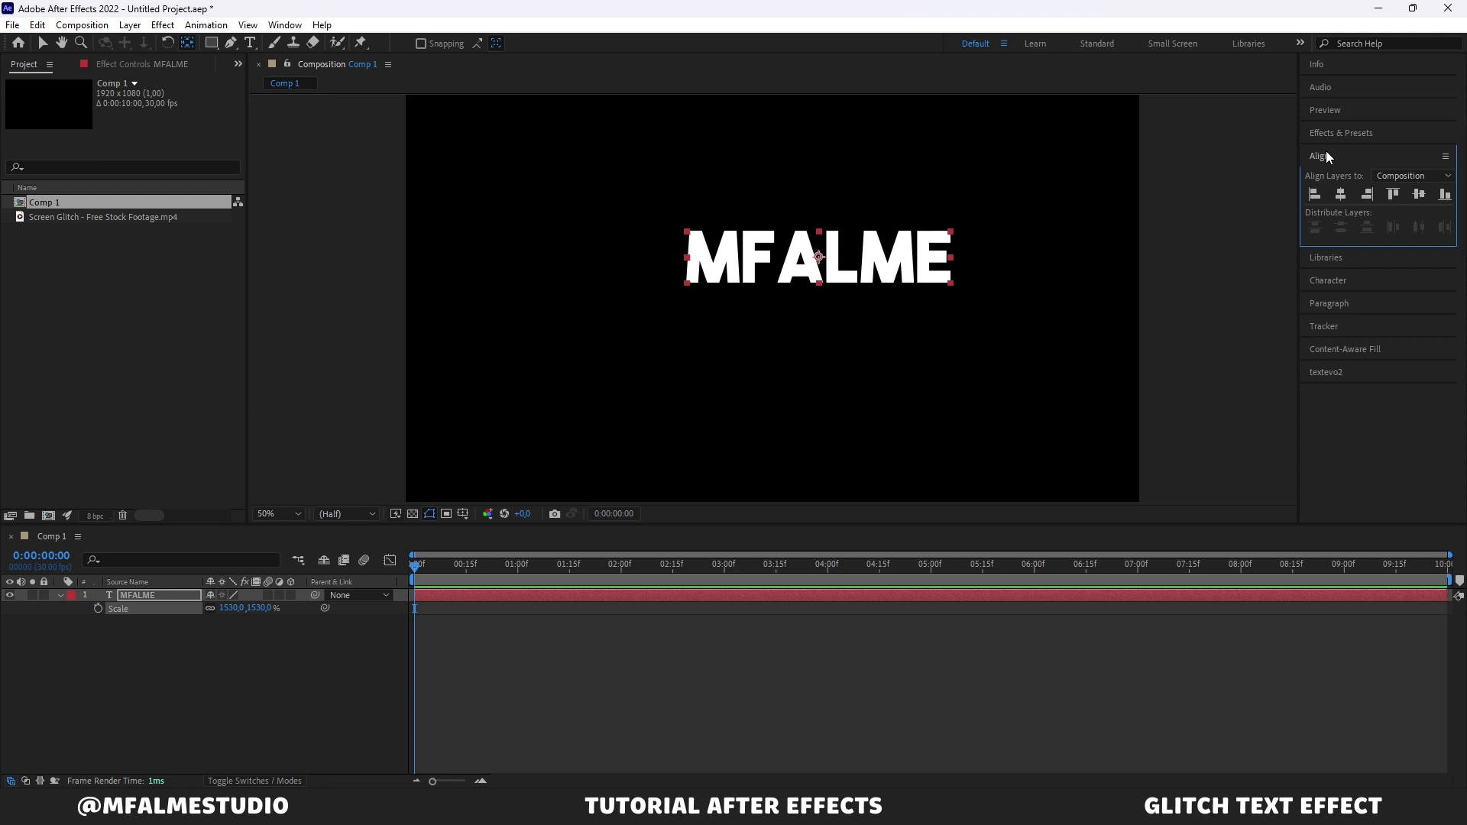
left_click(1341, 195)
left_click(1420, 195)
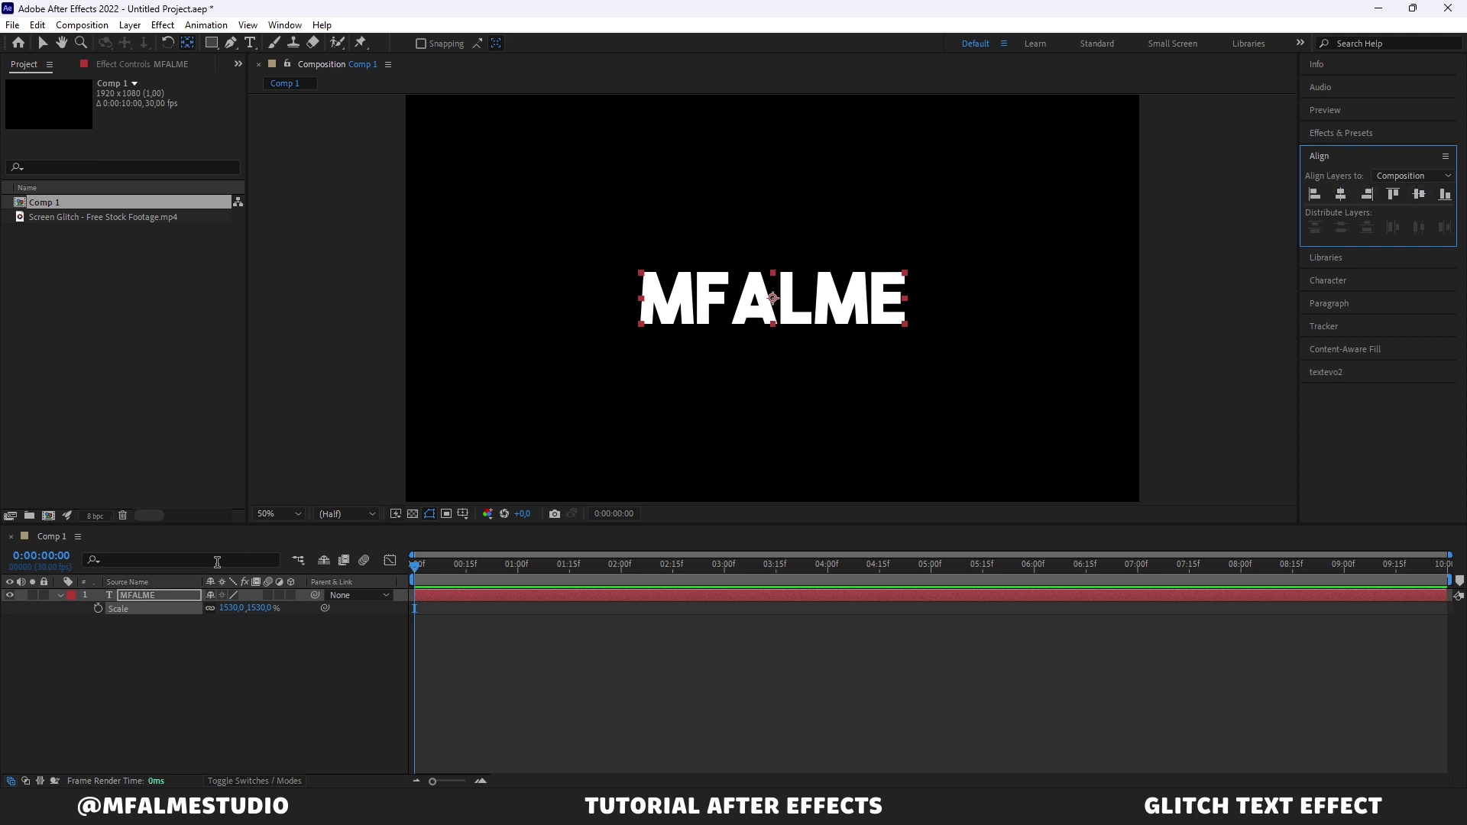
- Enlarge the MFALME text further to 2095% scale
left_click_drag(233, 608, 665, 608)
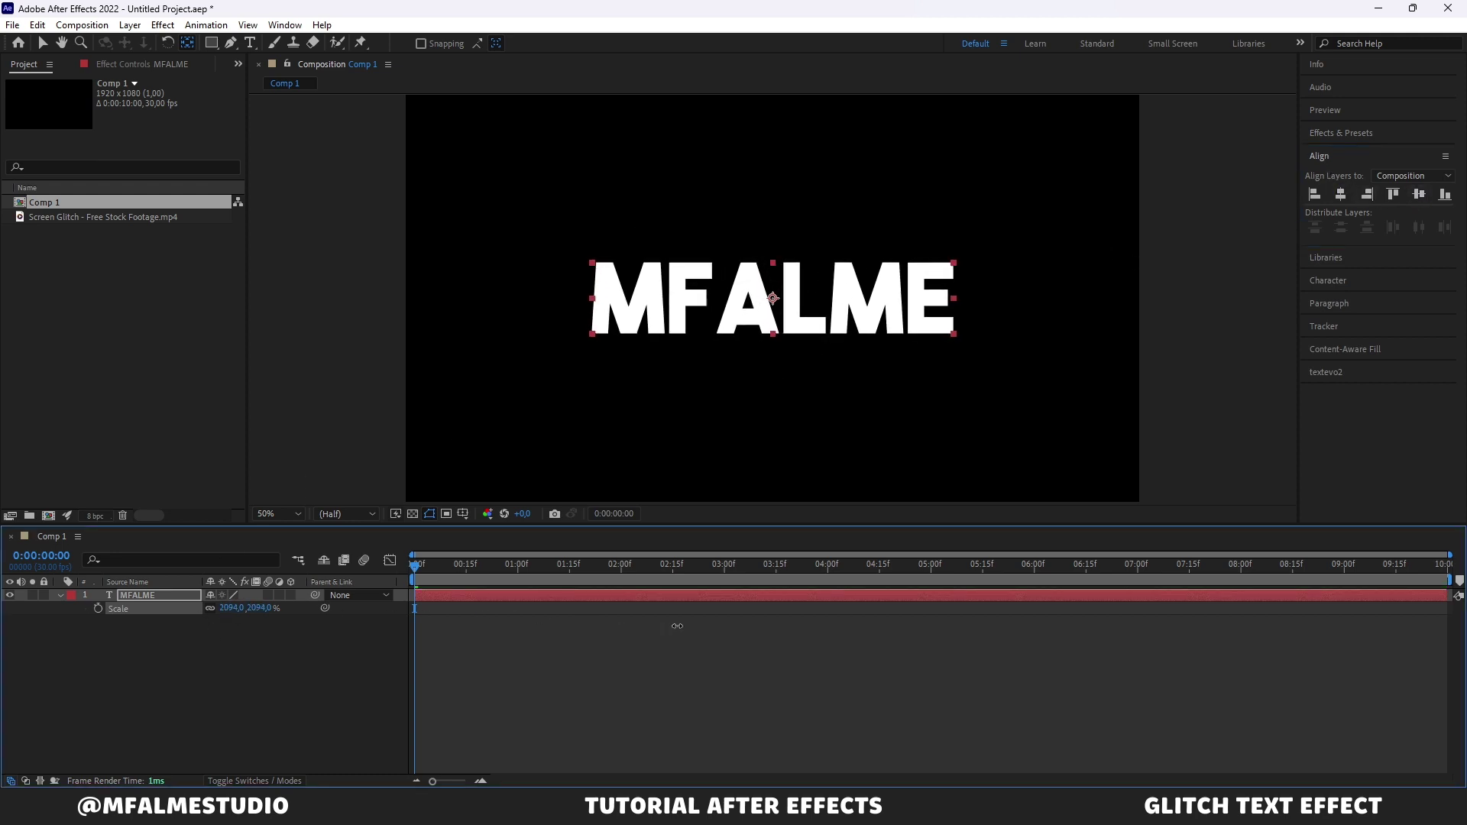
left_click(1206, 299)
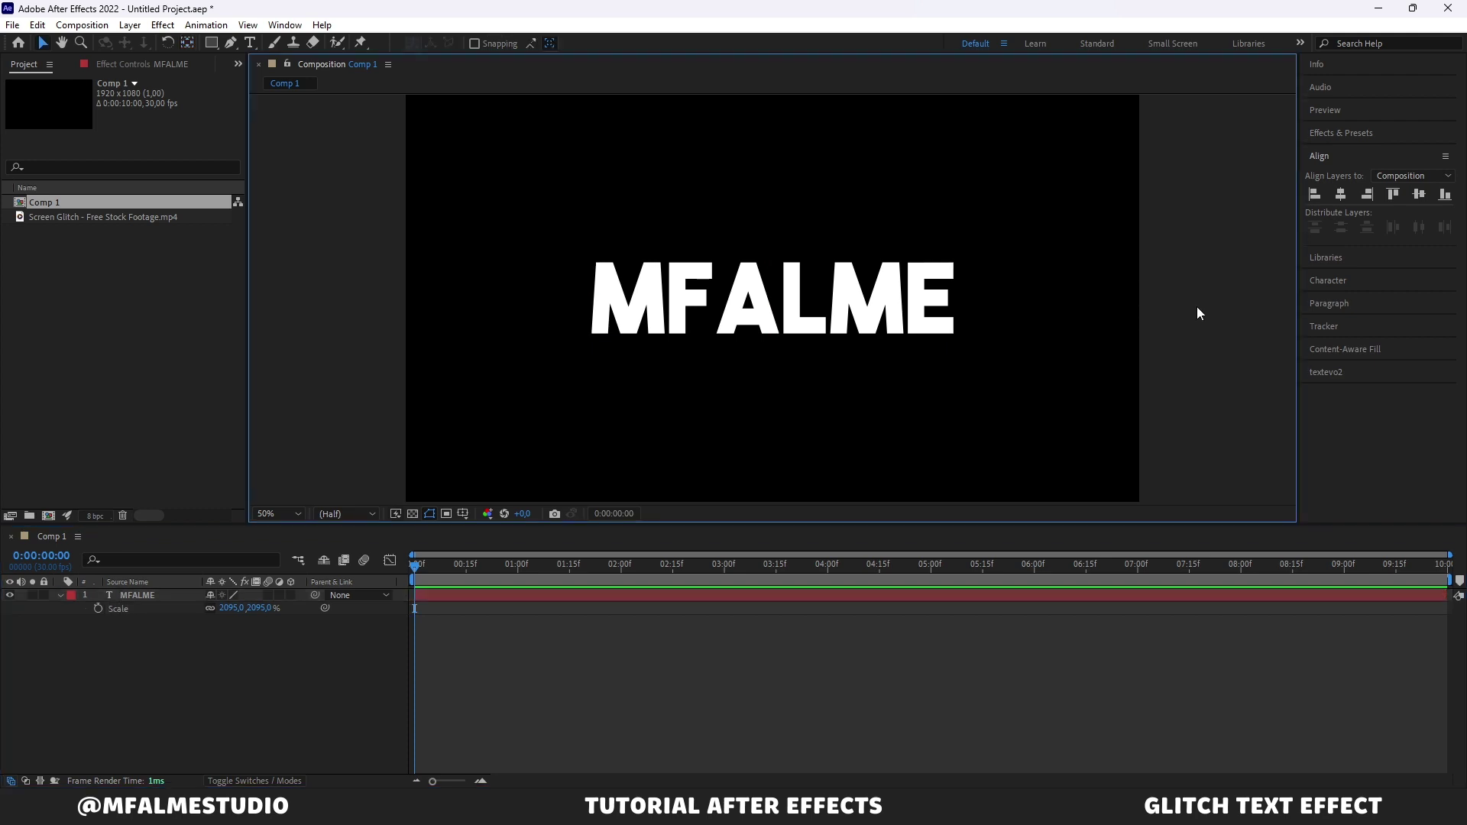
left_click(128, 218)
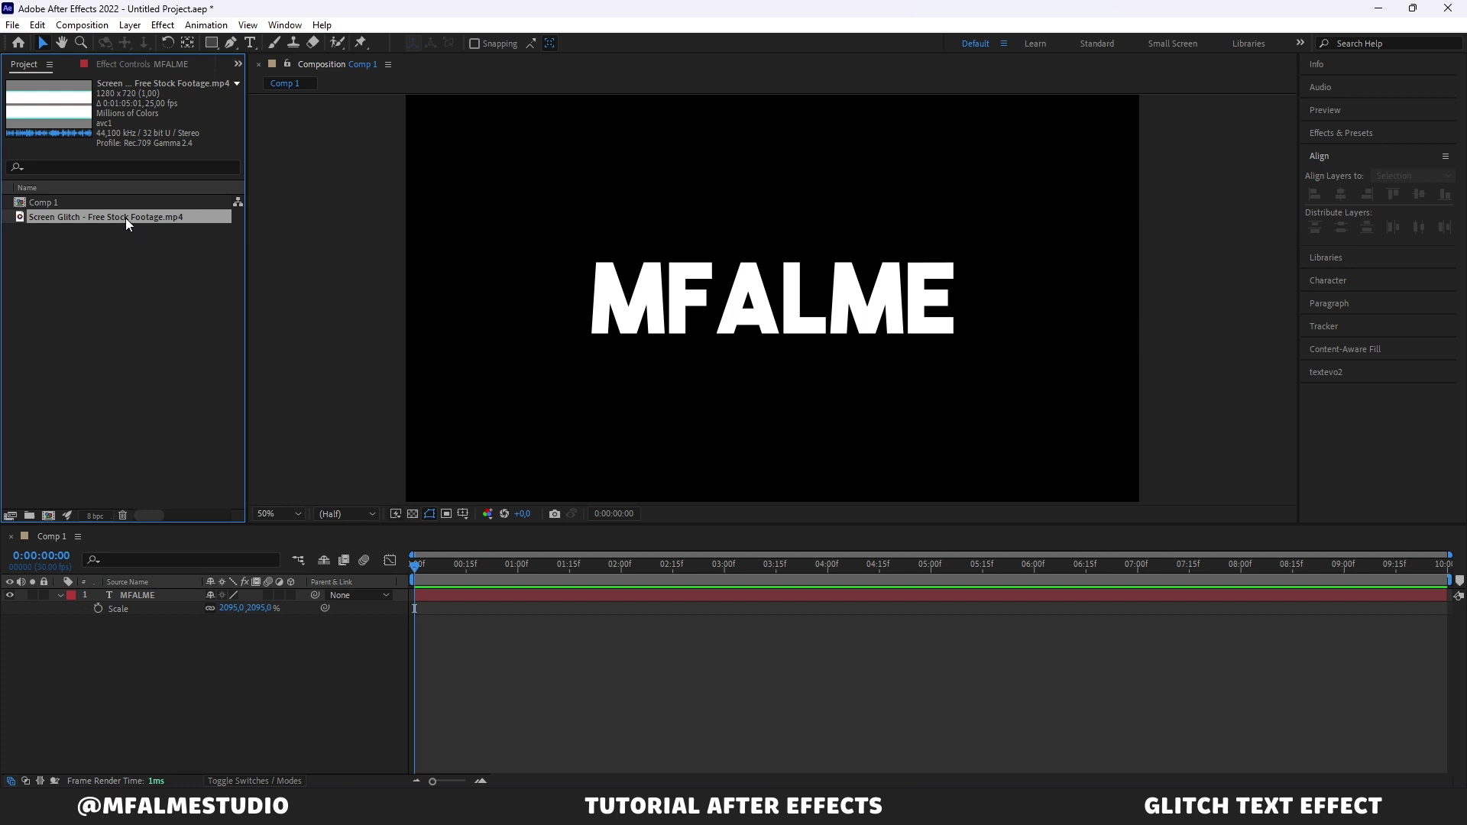
- Place the Screen Glitch footage in Comp 1 and resize it to fill the frame
left_click_drag(126, 218, 168, 590)
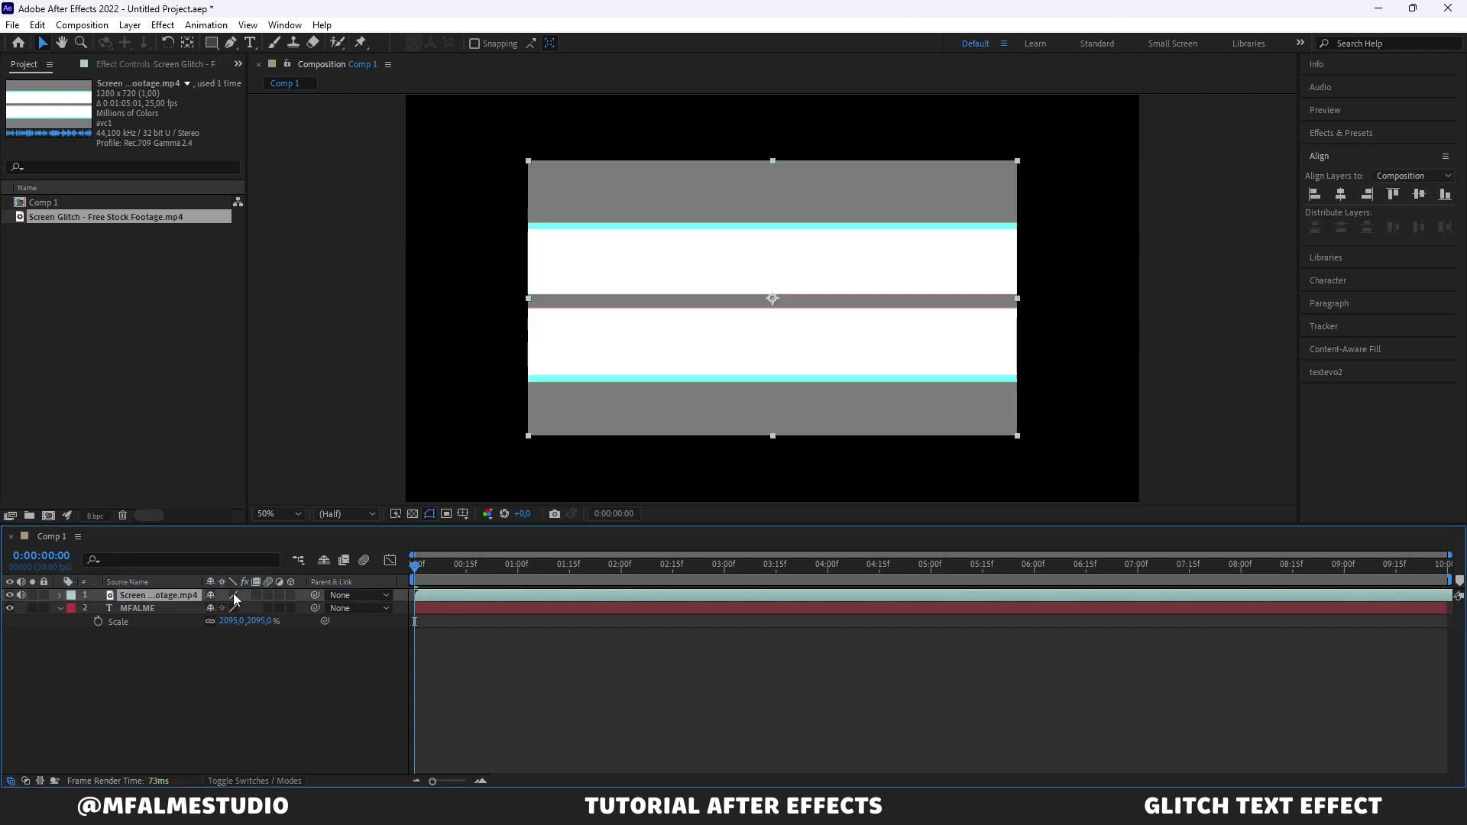
scroll(950, 412, "down", 2)
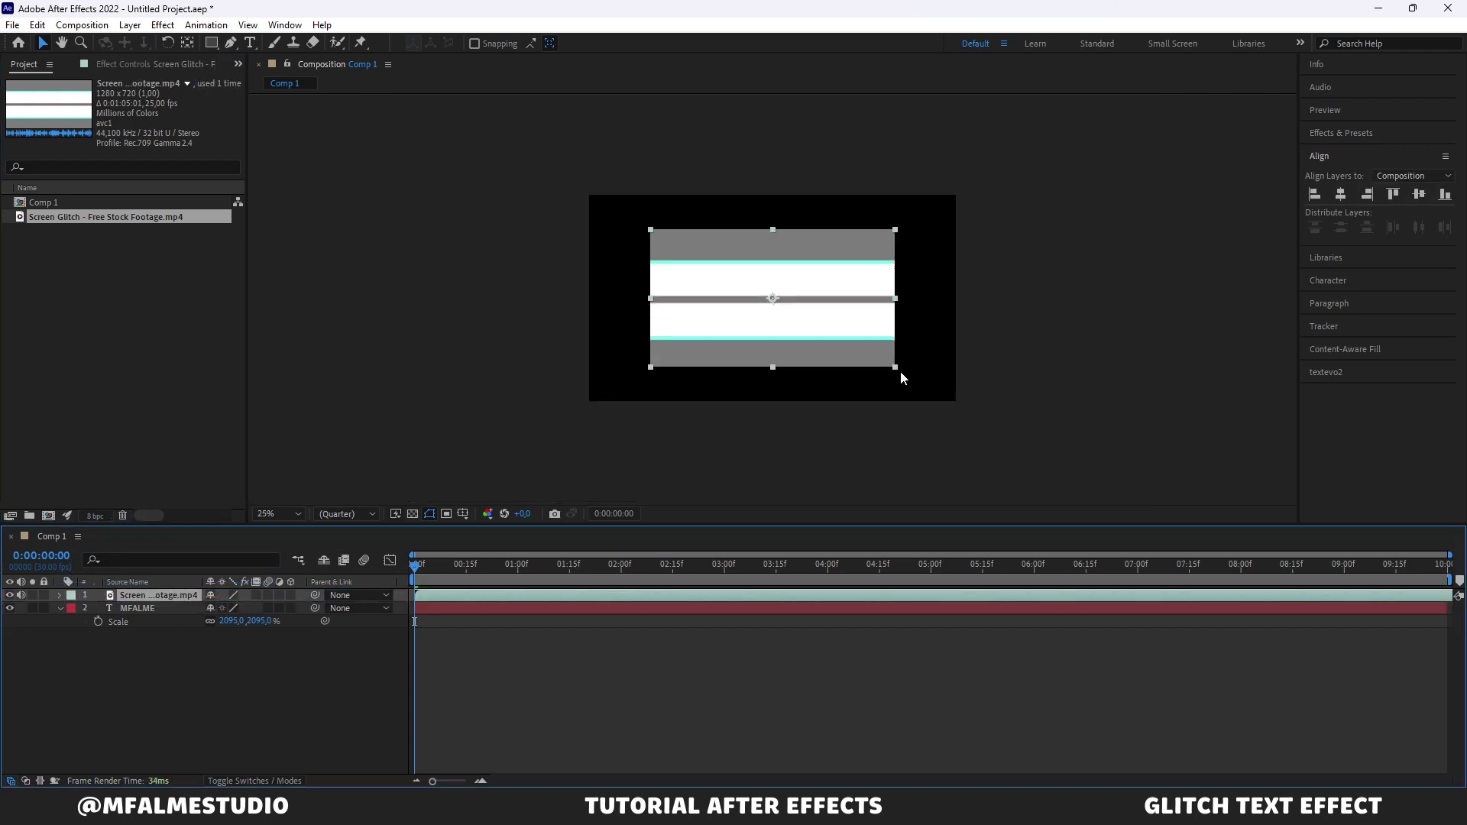
left_click_drag(897, 369, 960, 402)
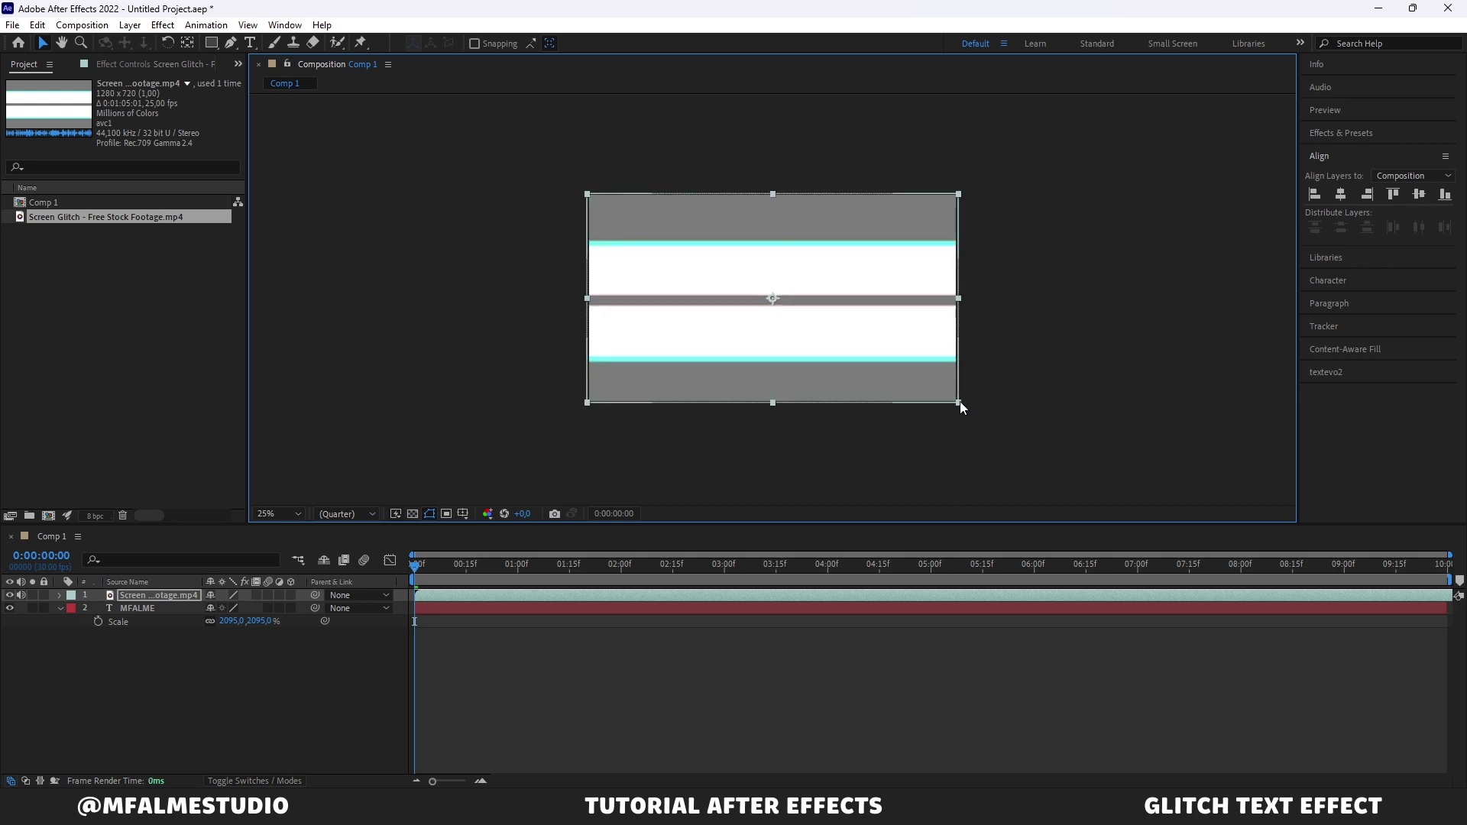
- Mute the Screen Glitch layer's audio and hide its picture
left_click(699, 657)
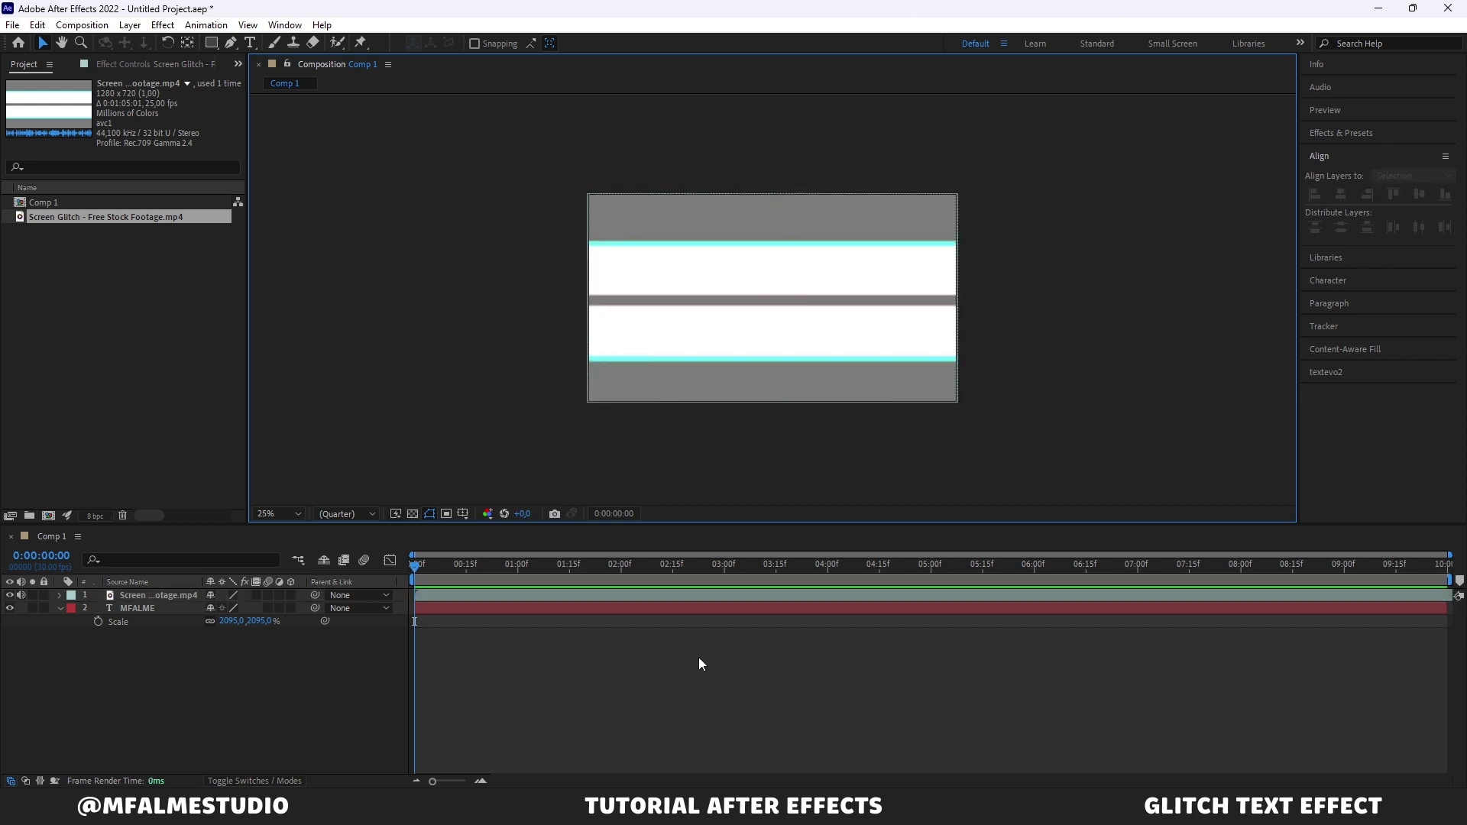
left_click(119, 594)
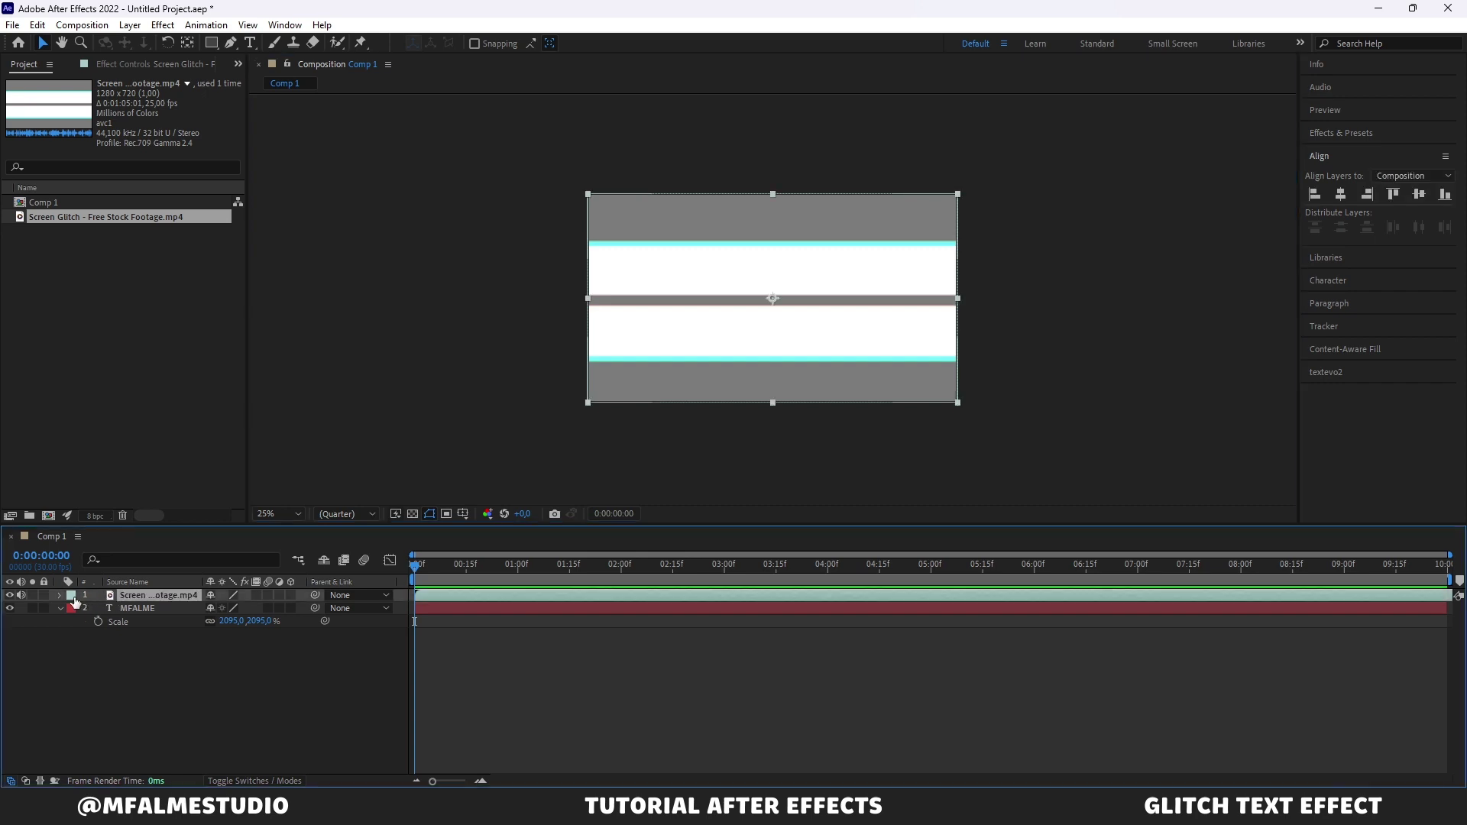
left_click(21, 595)
left_click(10, 596)
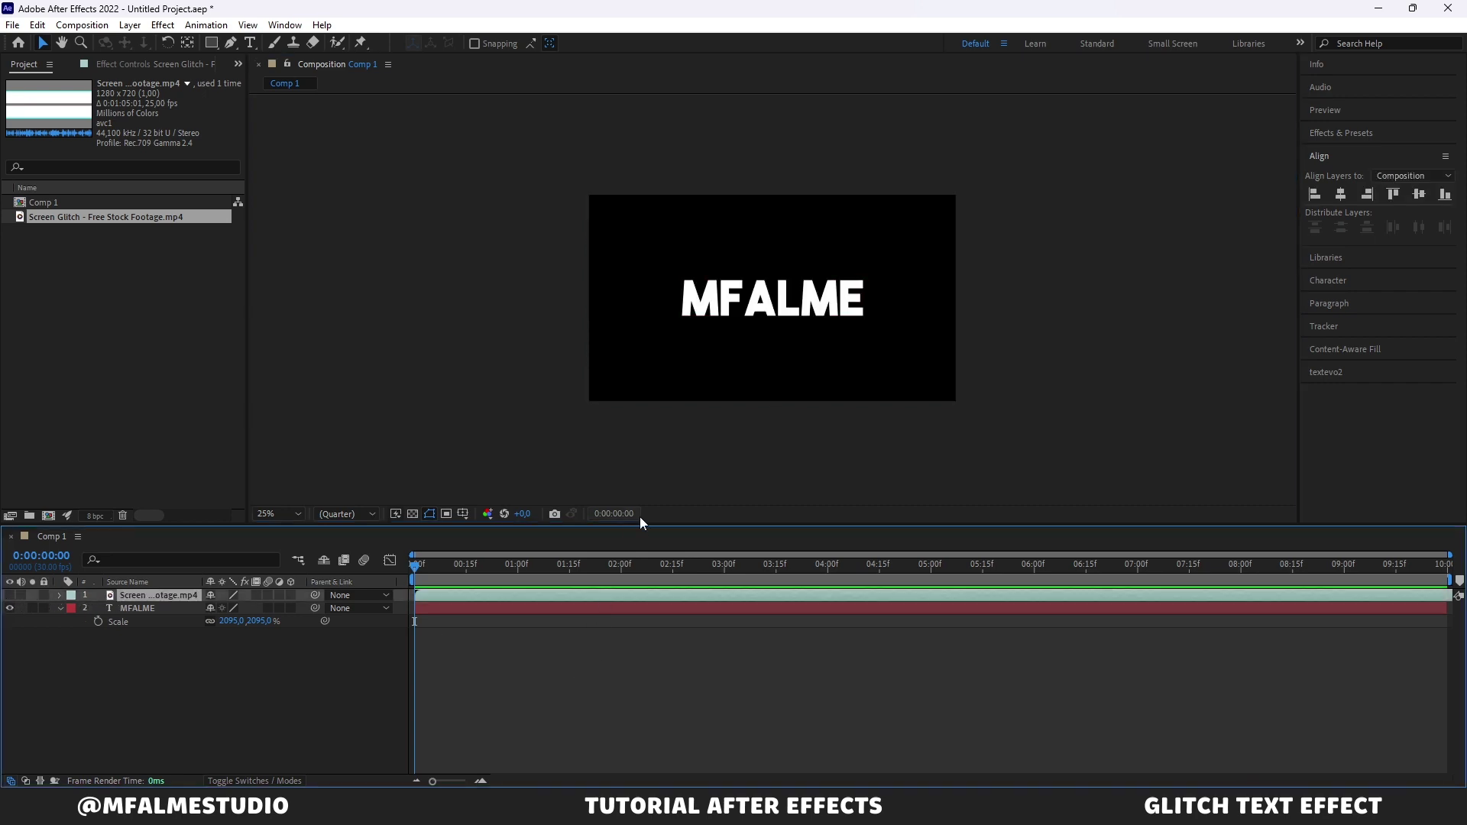
- Add Adjustment Layer 1 from Layer > New and expand the Effects & Presets panel
left_click(130, 25)
mouse_move(322, 25)
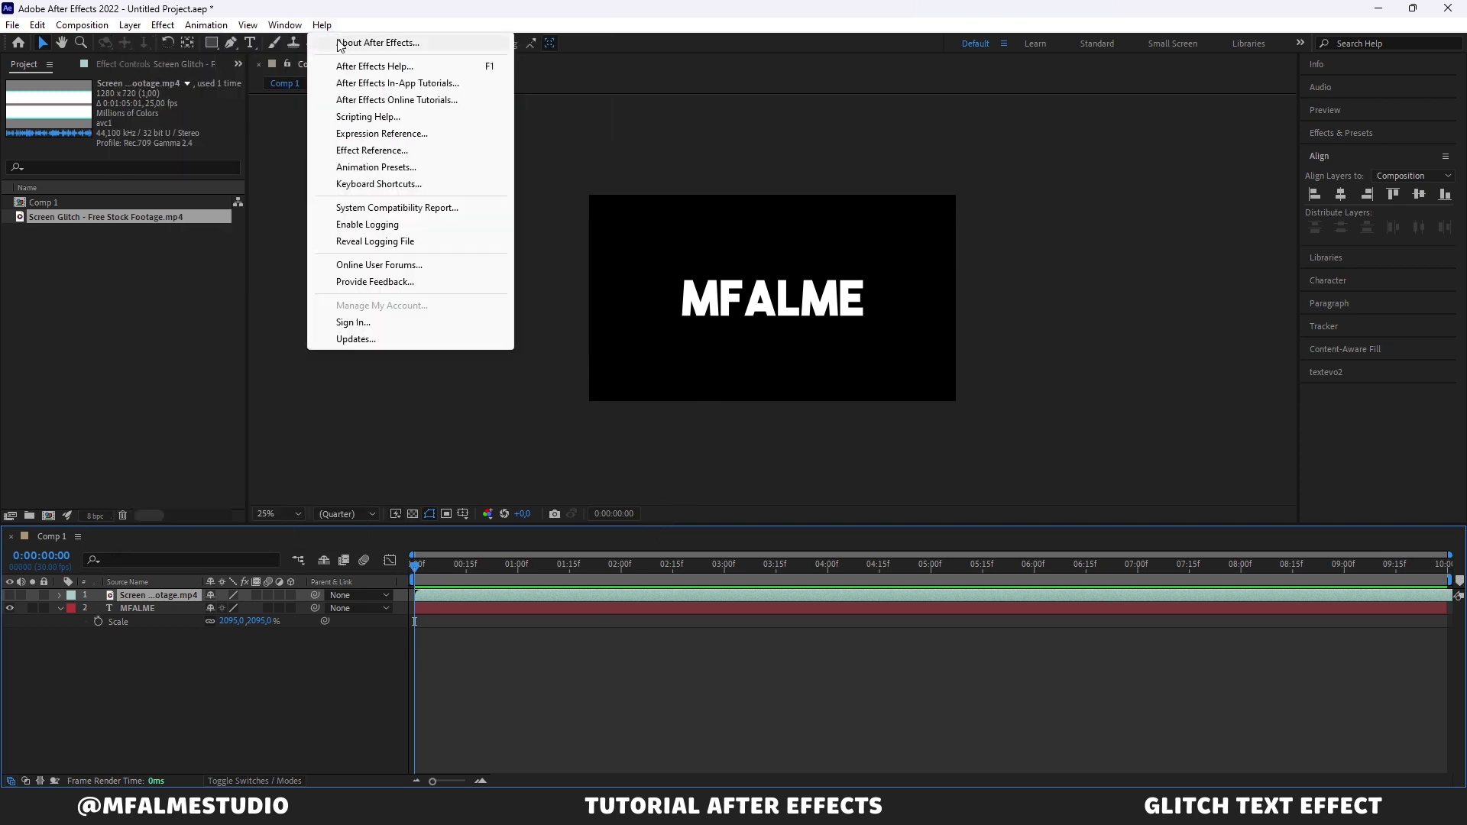
mouse_move(130, 25)
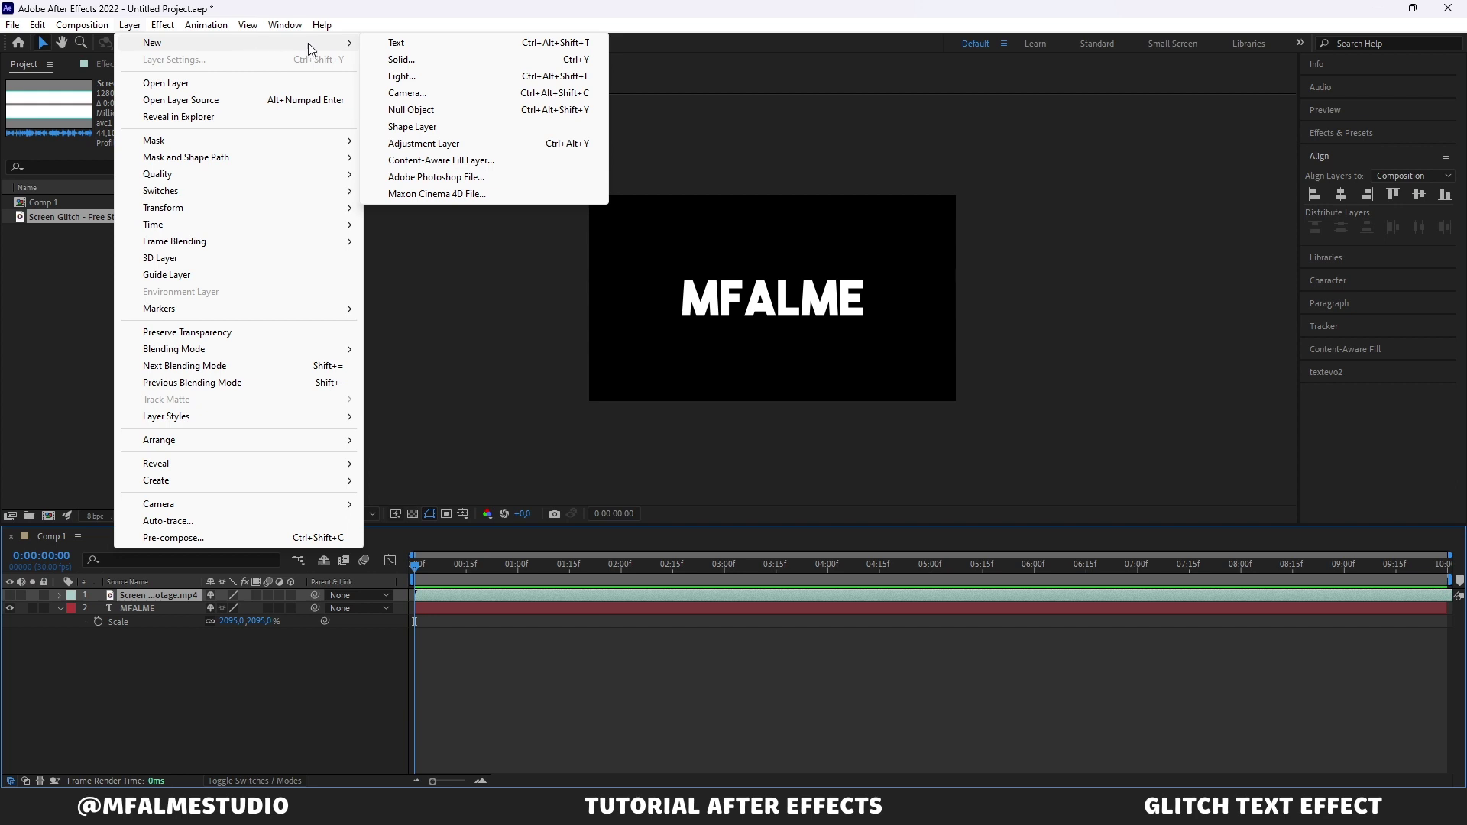
left_click(424, 143)
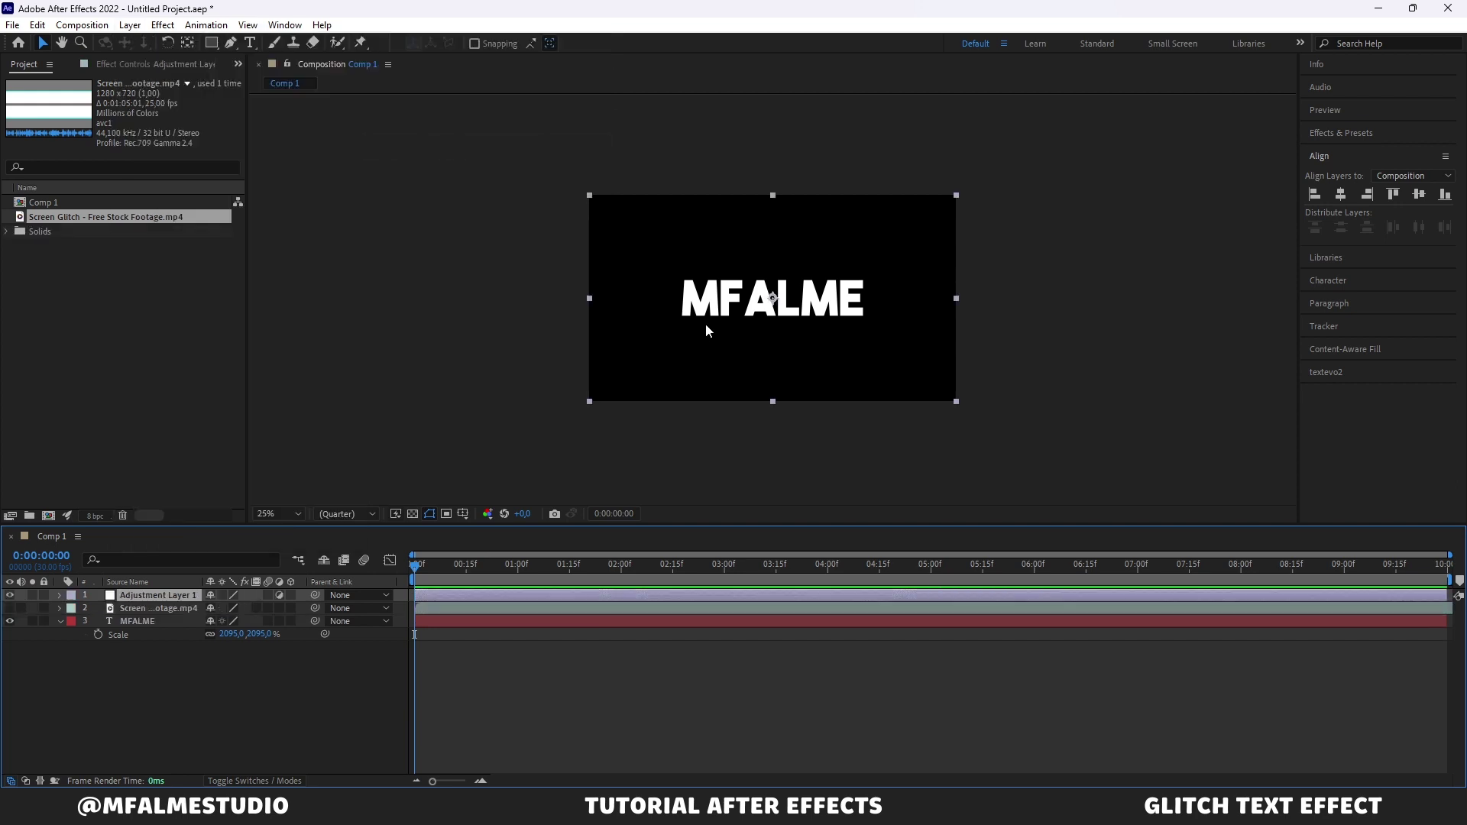
left_click(1354, 131)
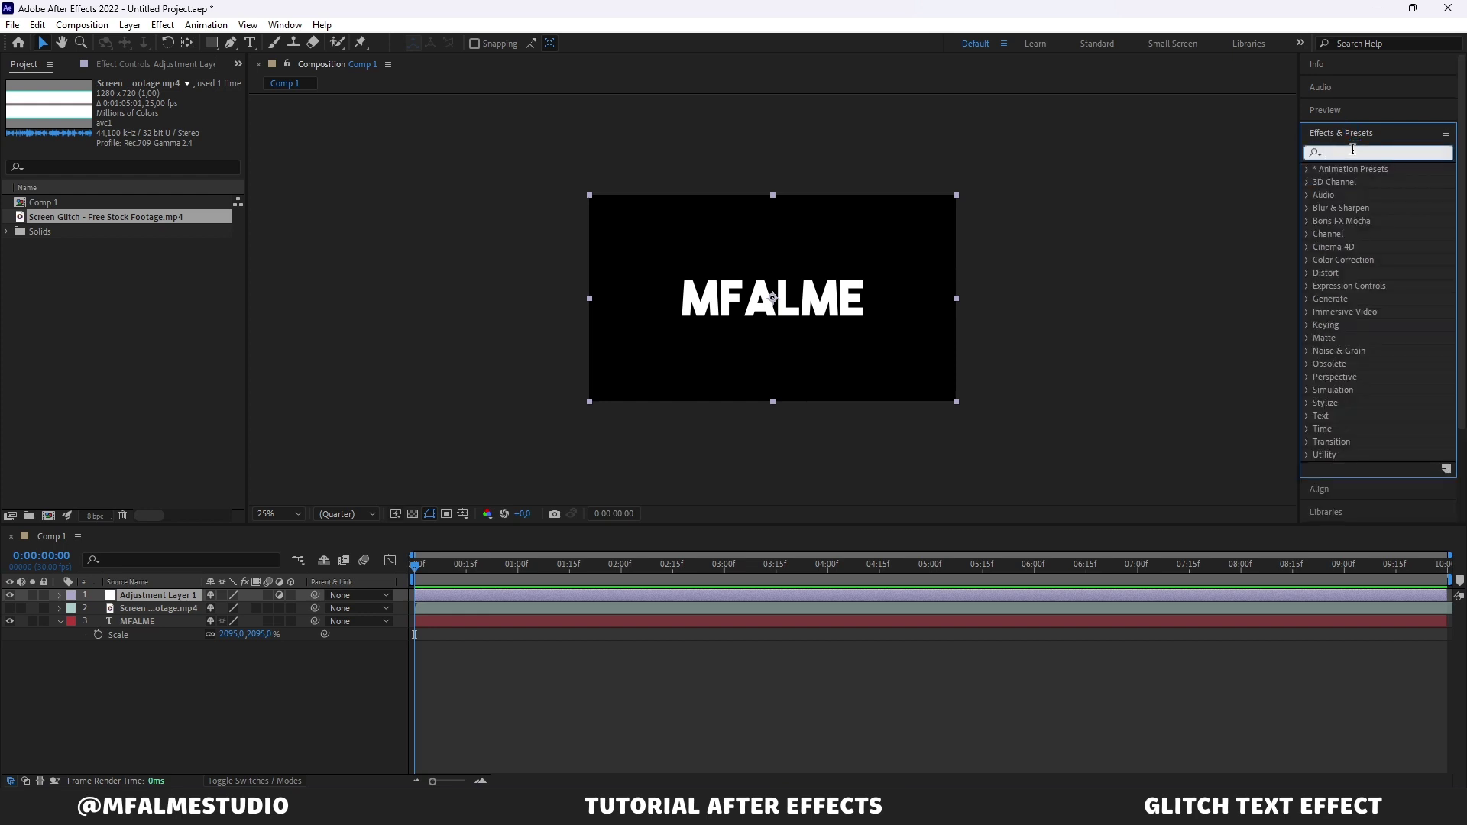
- Apply Displacement Map to the adjustment layer with Displacement Map Layer set to 2. Screen Glitch
type("displaceme")
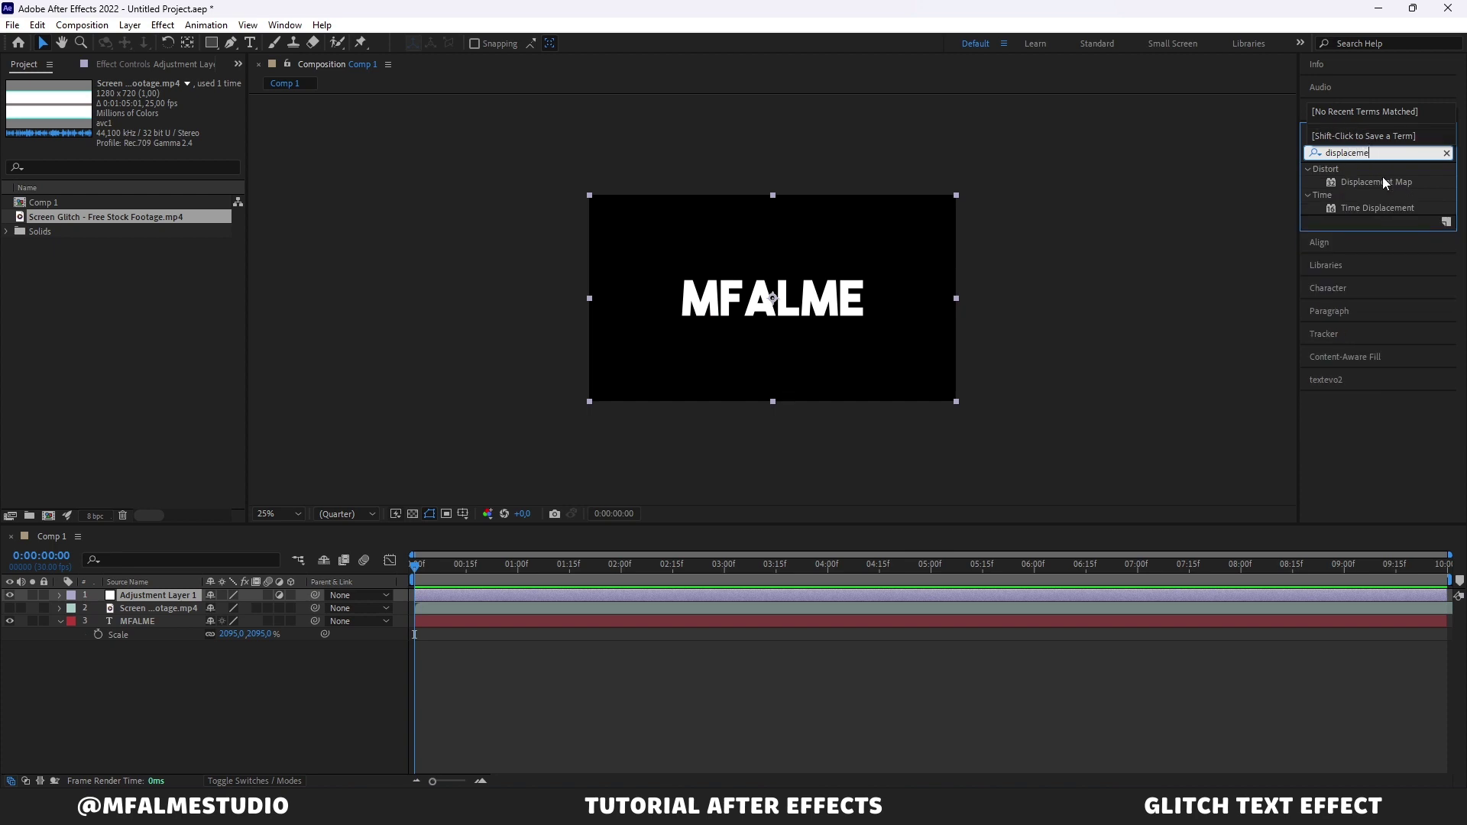
left_click_drag(1376, 181, 497, 593)
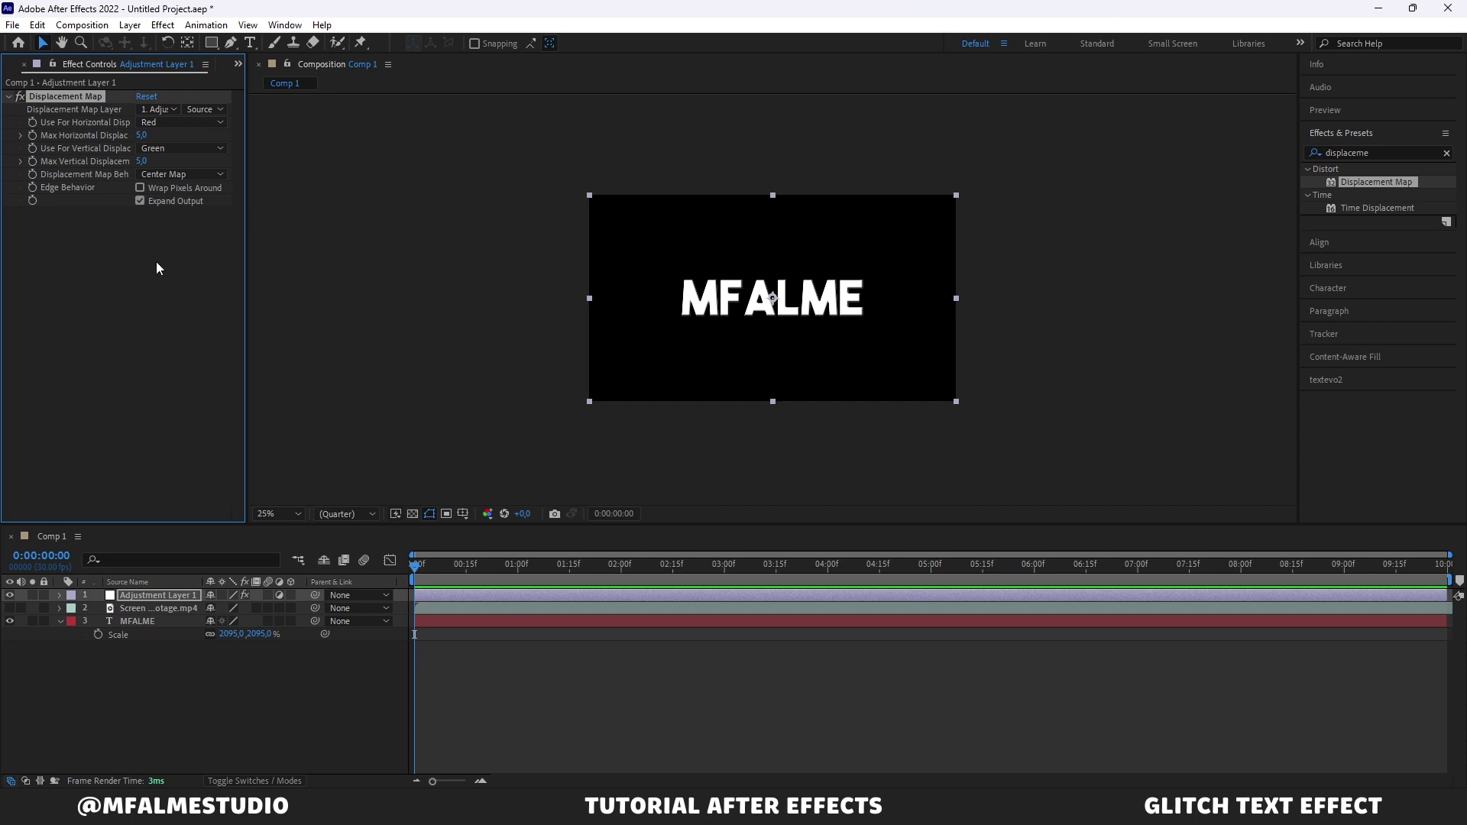
left_click(173, 109)
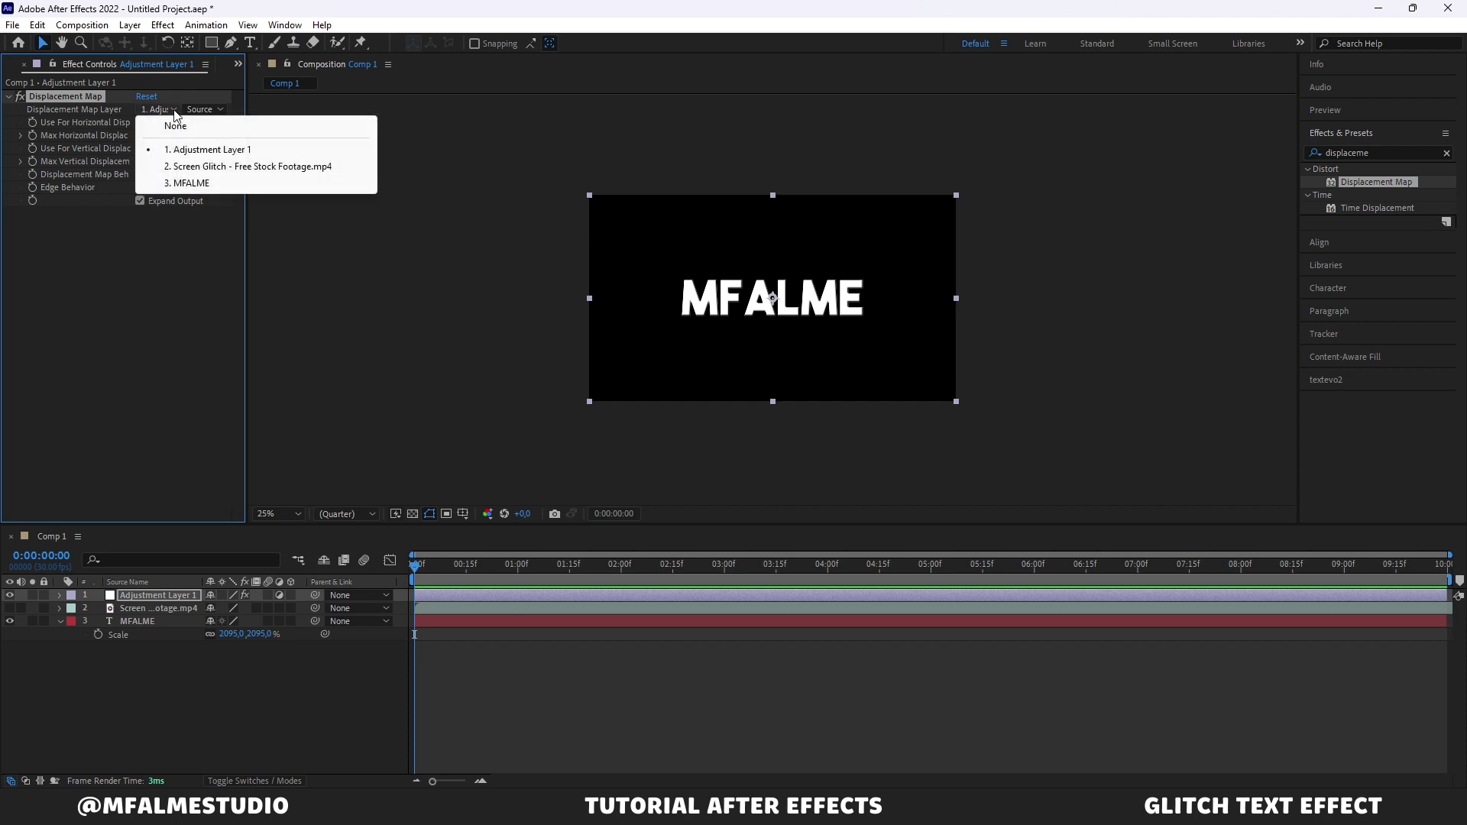
left_click(212, 168)
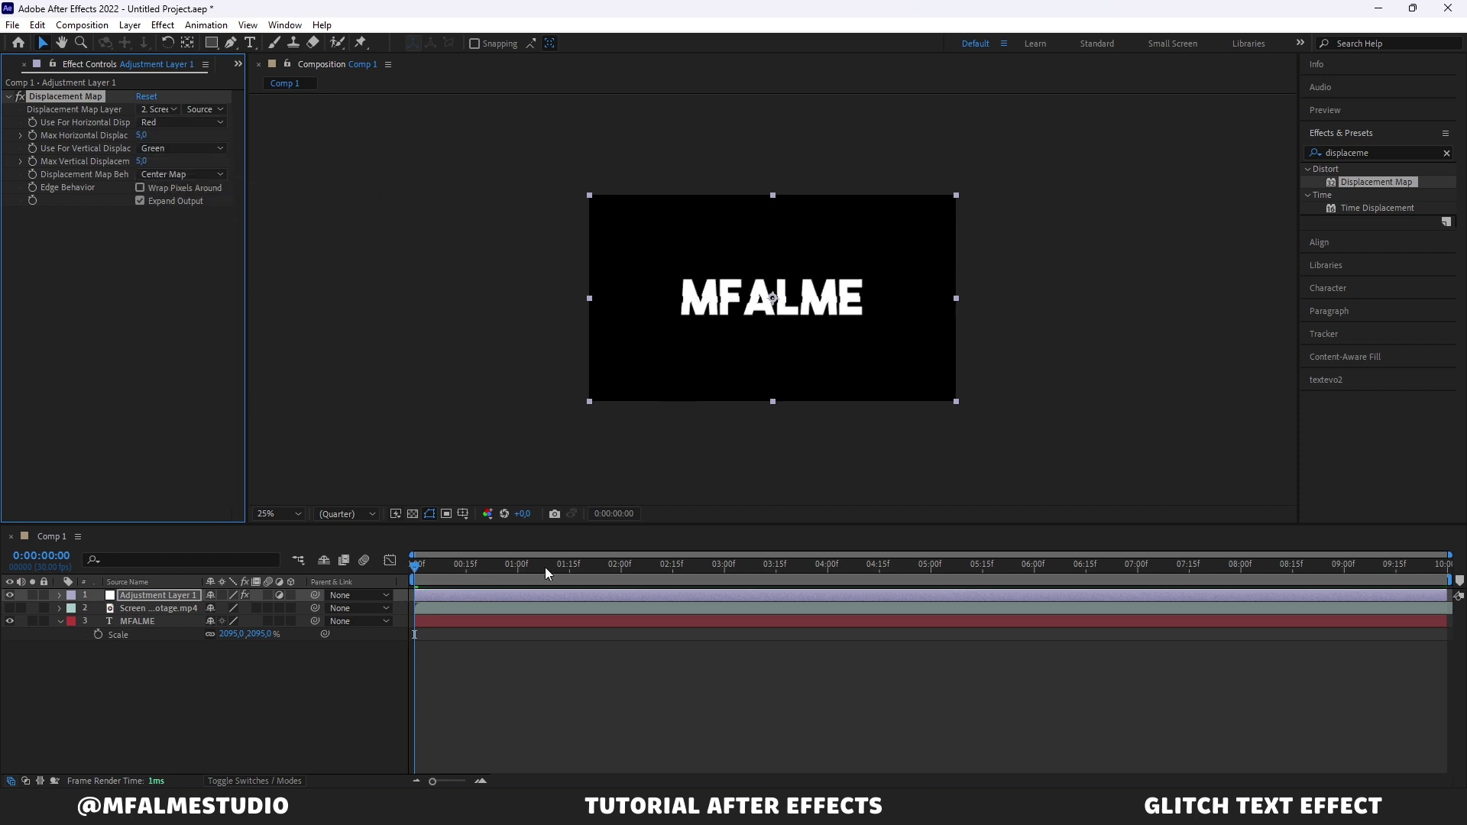
- Preview the glitch, return the playhead to 0, and select the Screen Glitch layer
left_click(425, 565)
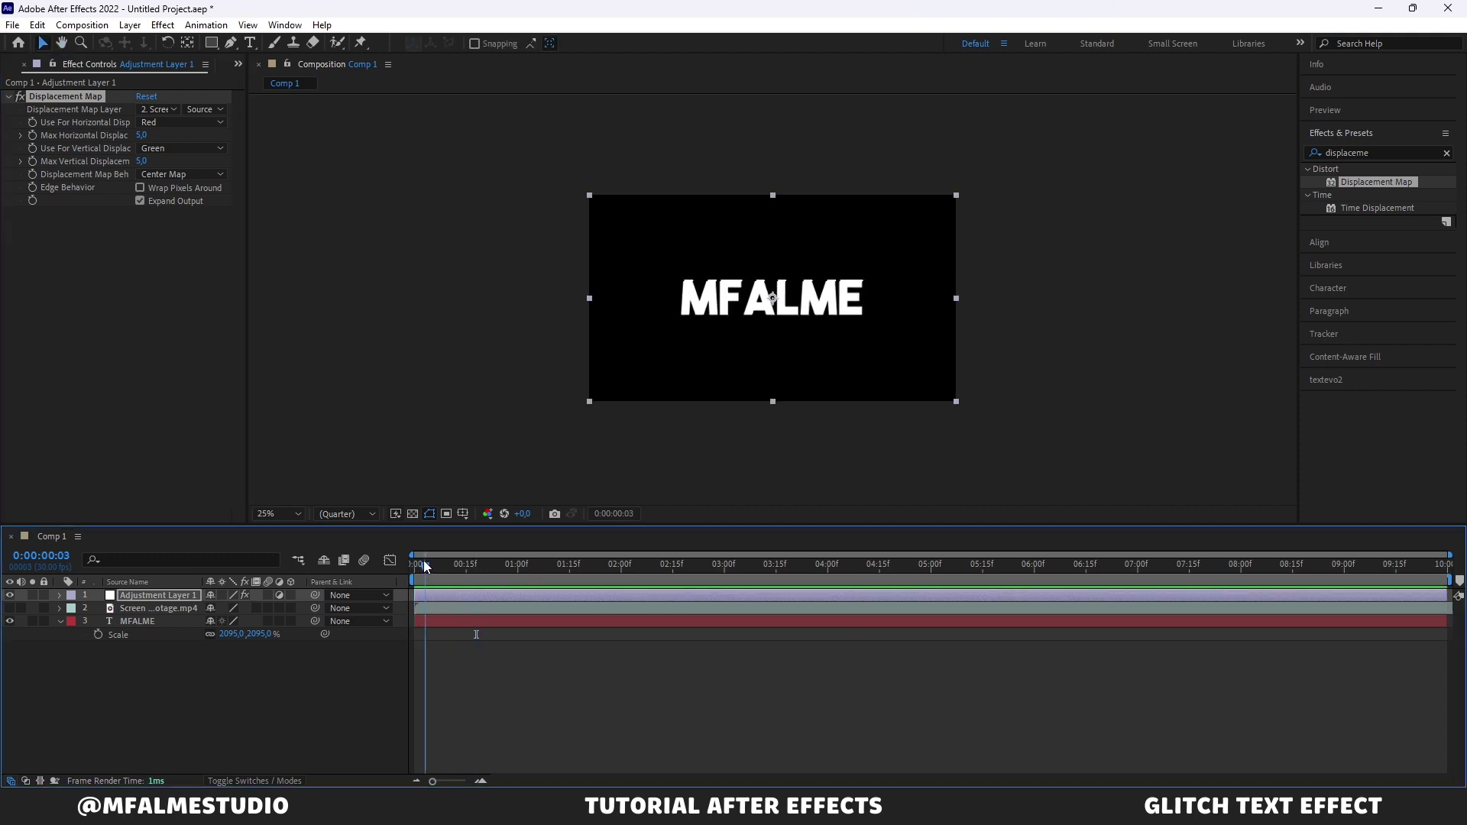
left_click_drag(425, 565, 404, 565)
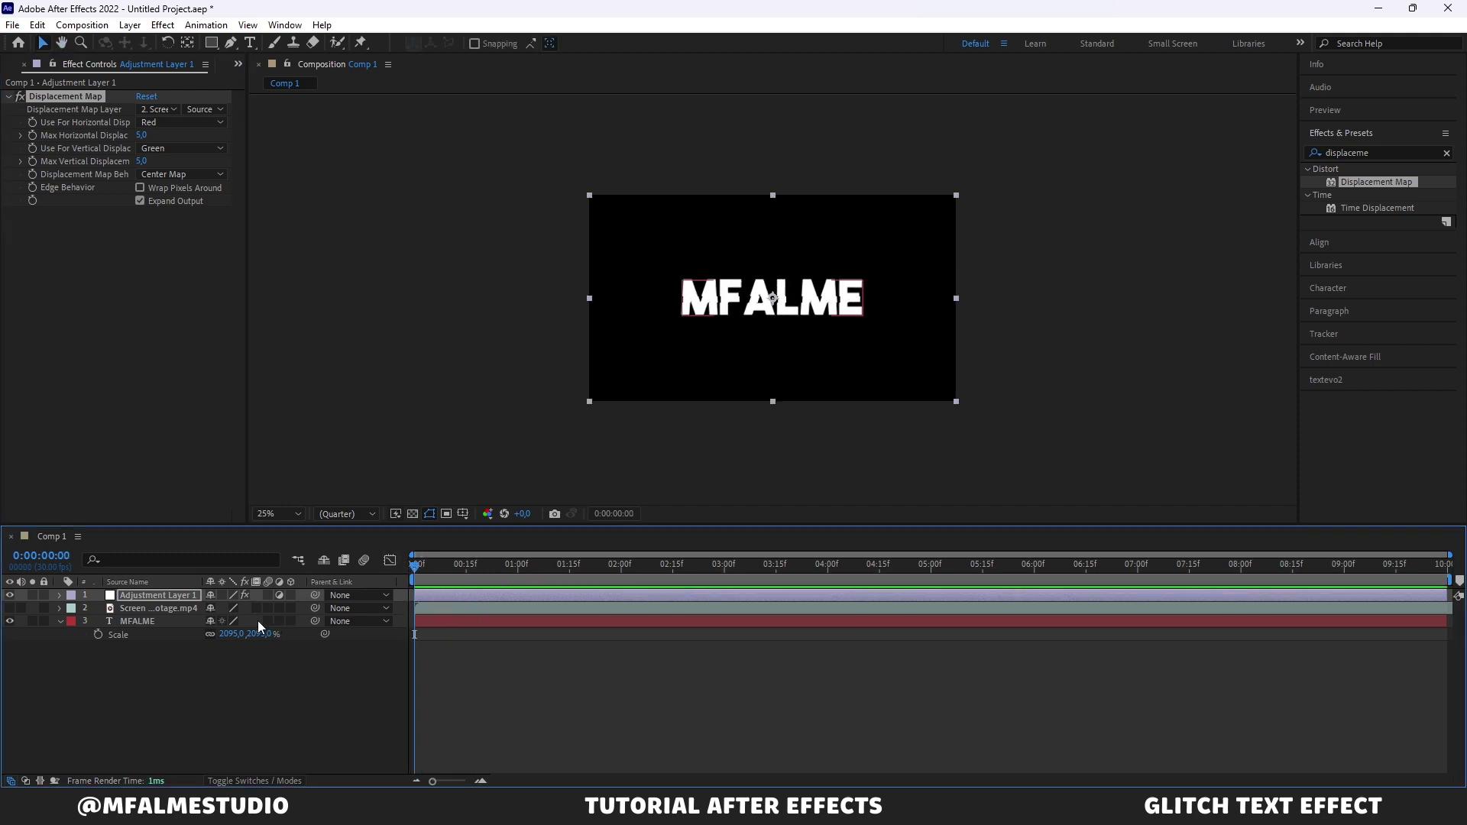
left_click(222, 621)
left_click(165, 608)
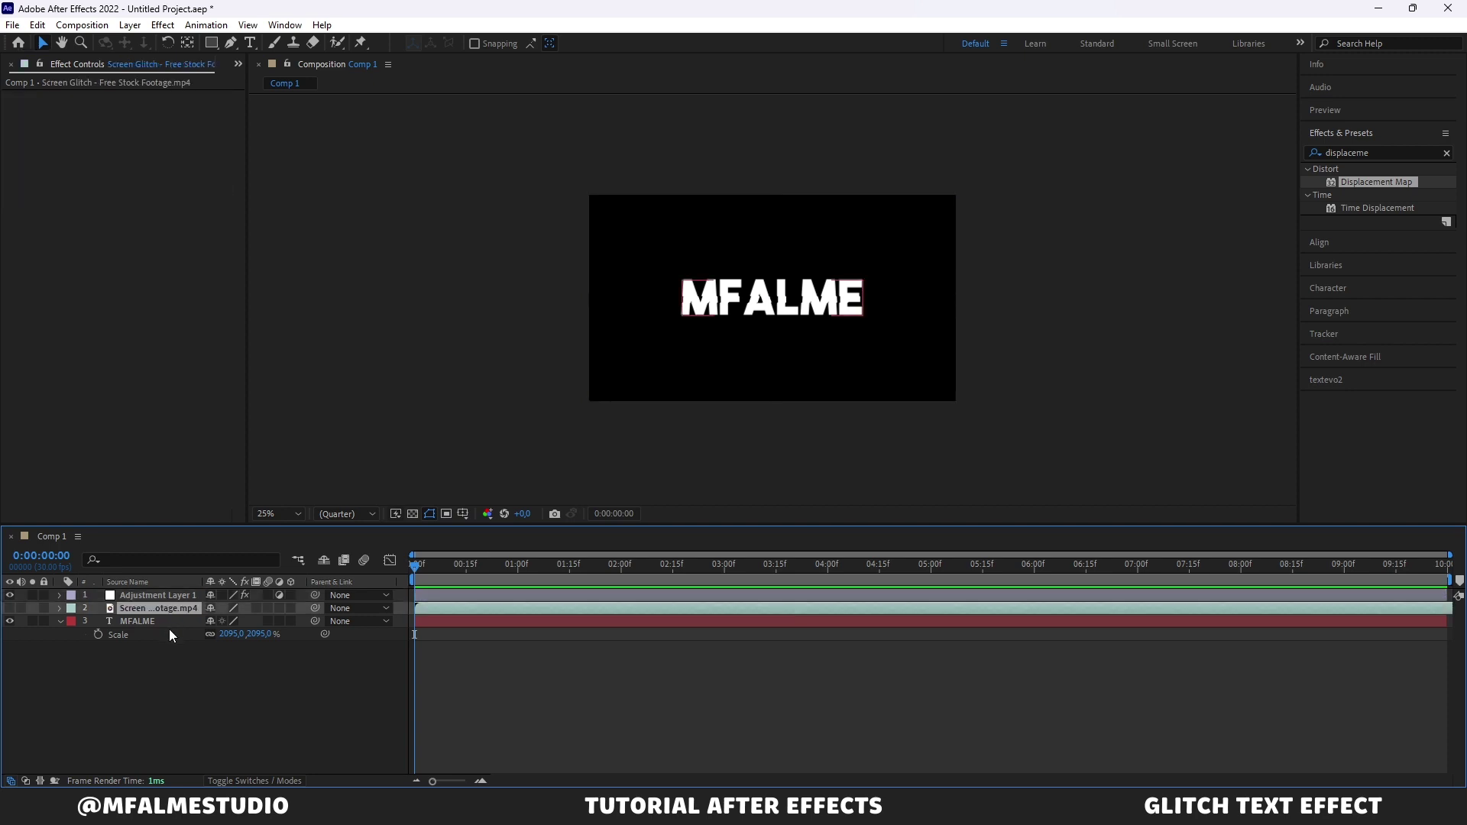
- Set Displacement Map's Max Horizontal Displacement to 18.0 and Max Vertical Displacement to -7.0
left_click(162, 620)
left_click(162, 594)
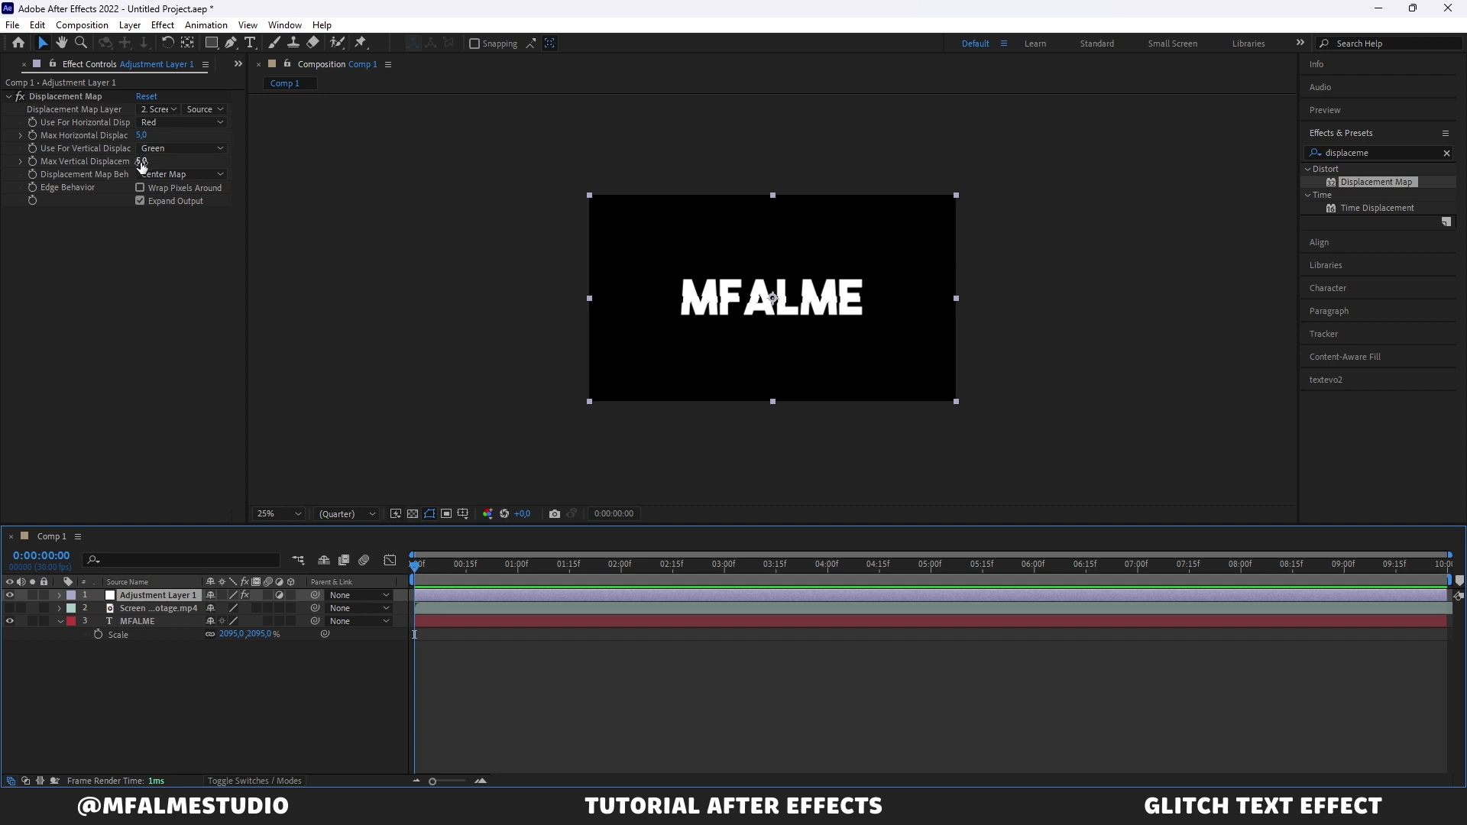
mouse_move(142, 165)
left_mouse_down()
mouse_move(164, 163)
mouse_move(124, 170)
left_mouse_up()
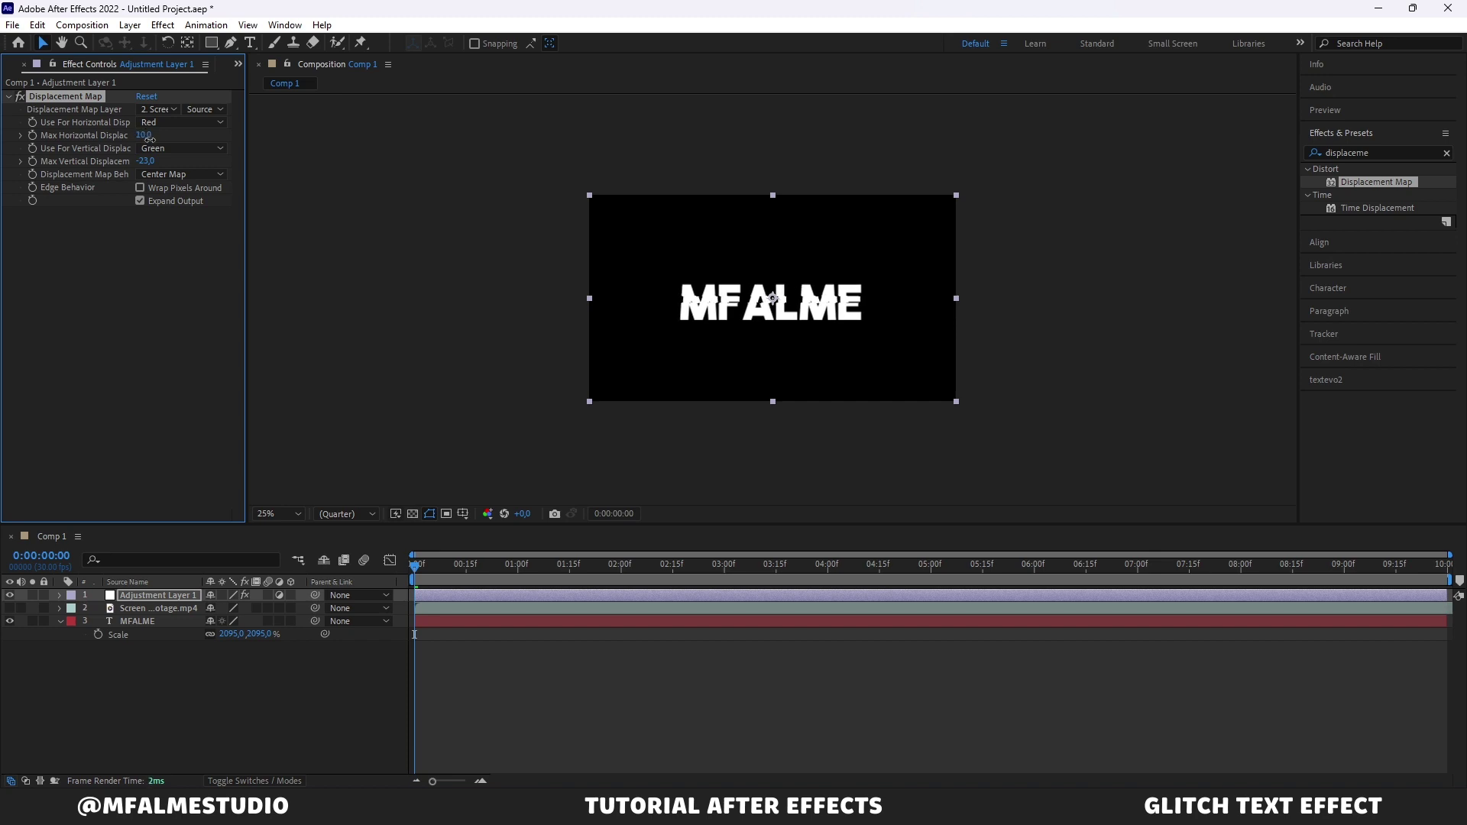
mouse_move(147, 136)
left_mouse_down()
mouse_move(156, 154)
mouse_move(137, 166)
mouse_move(163, 169)
left_mouse_up()
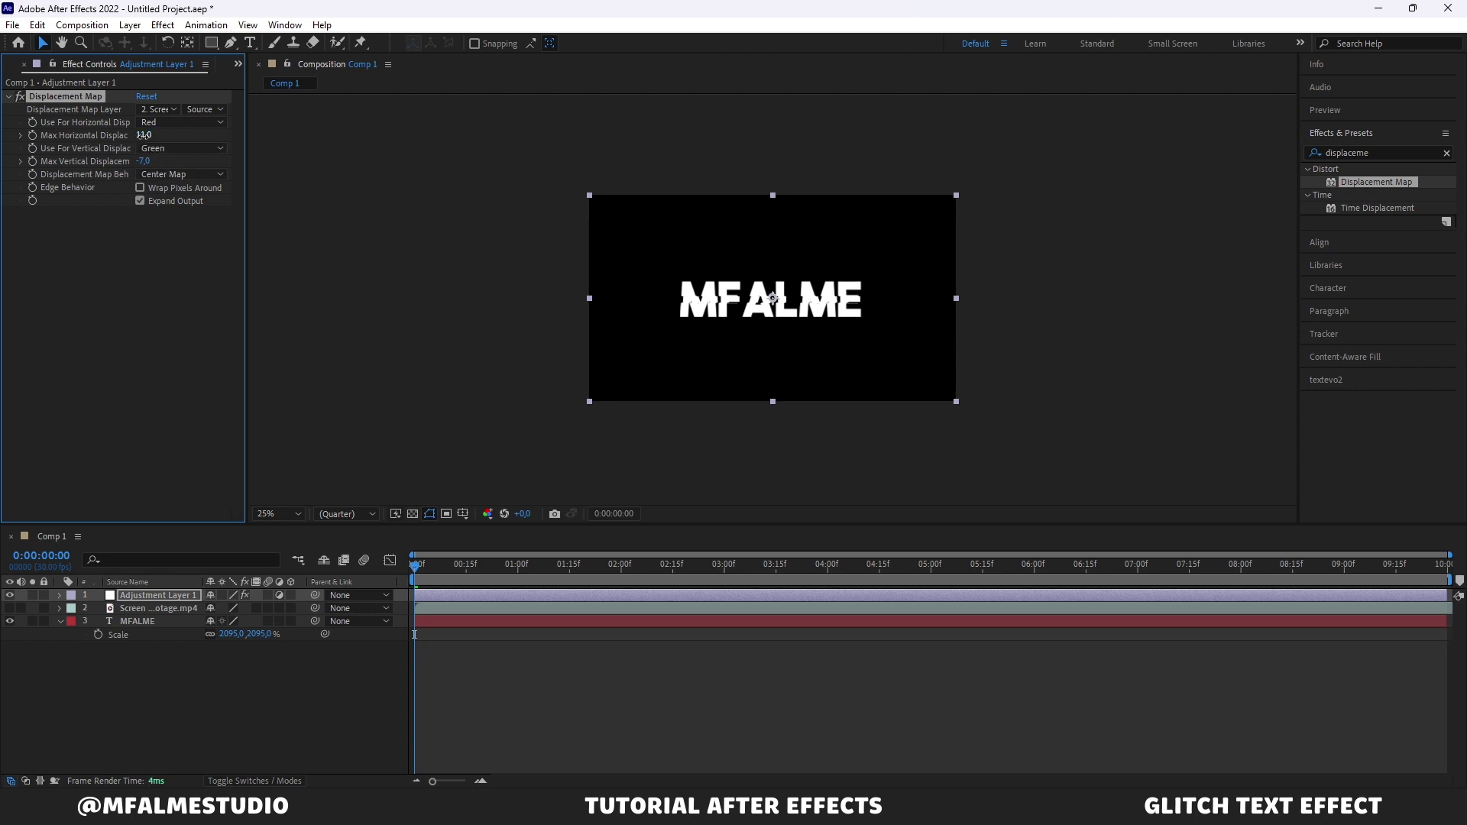
left_click_drag(145, 135, 146, 136)
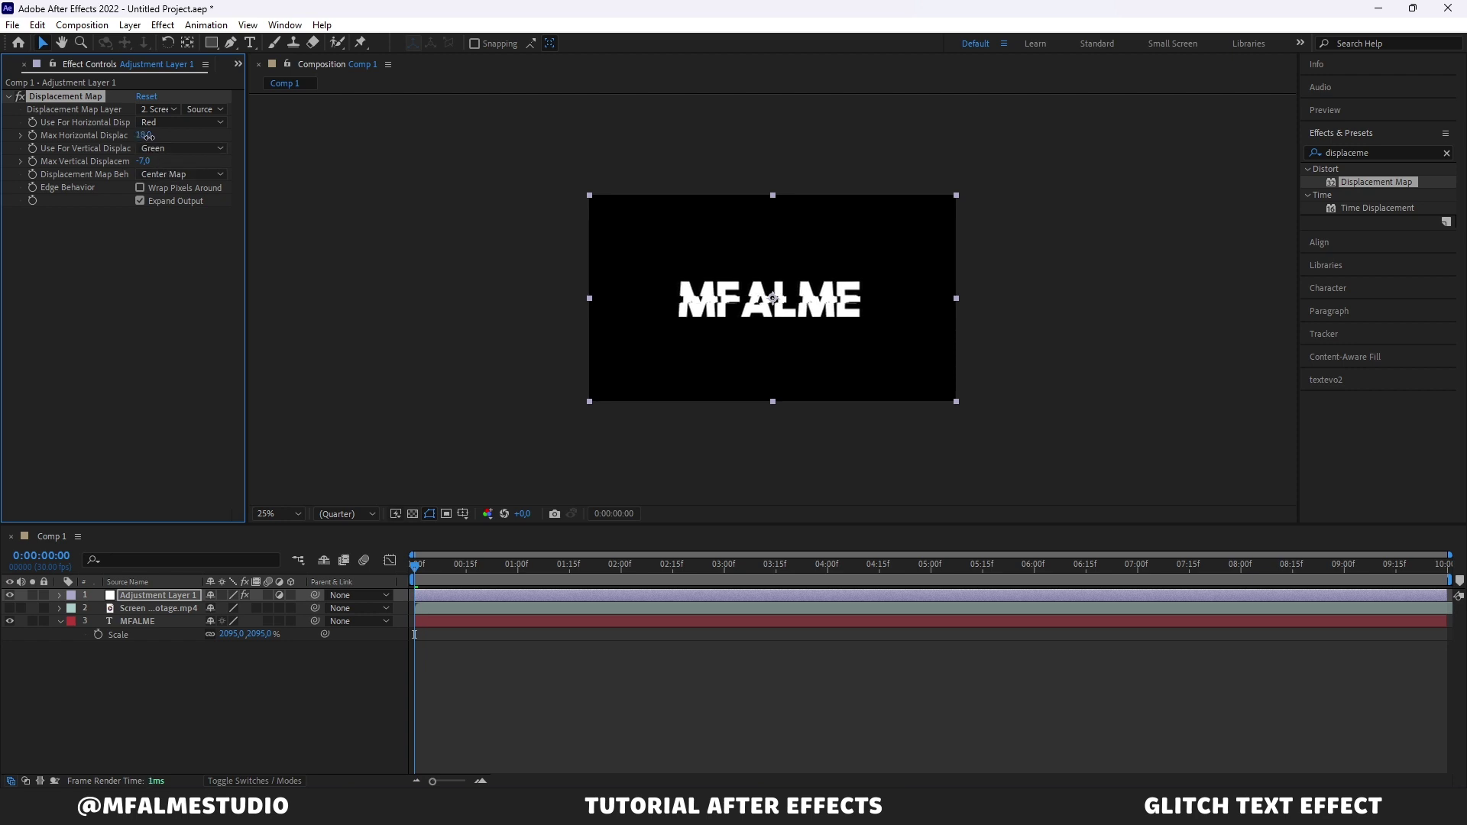
left_click(510, 389)
left_click(156, 622)
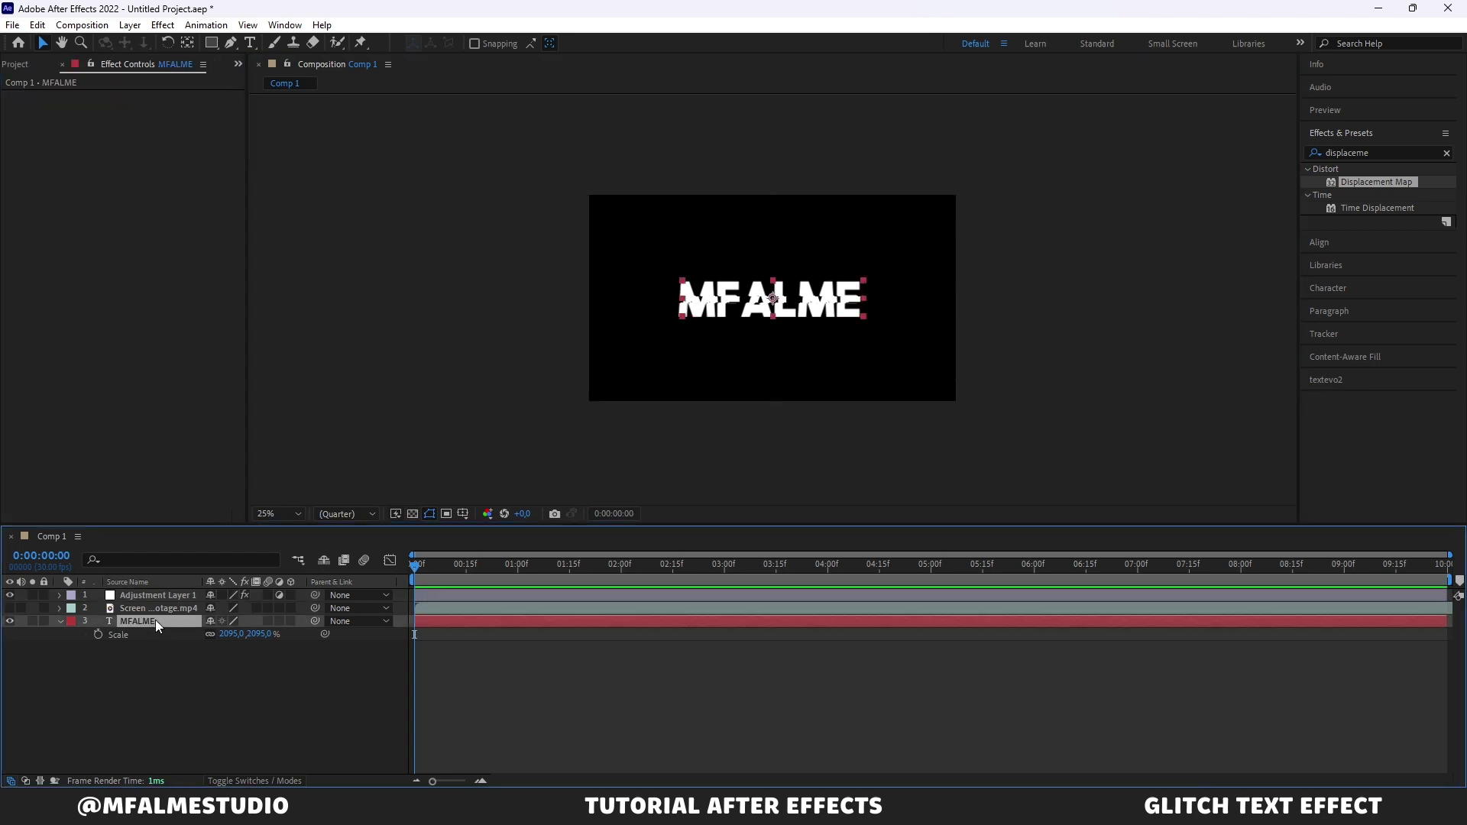
- Apply Effect > Channel > Set Channels to the MFALME layer
left_click(157, 26)
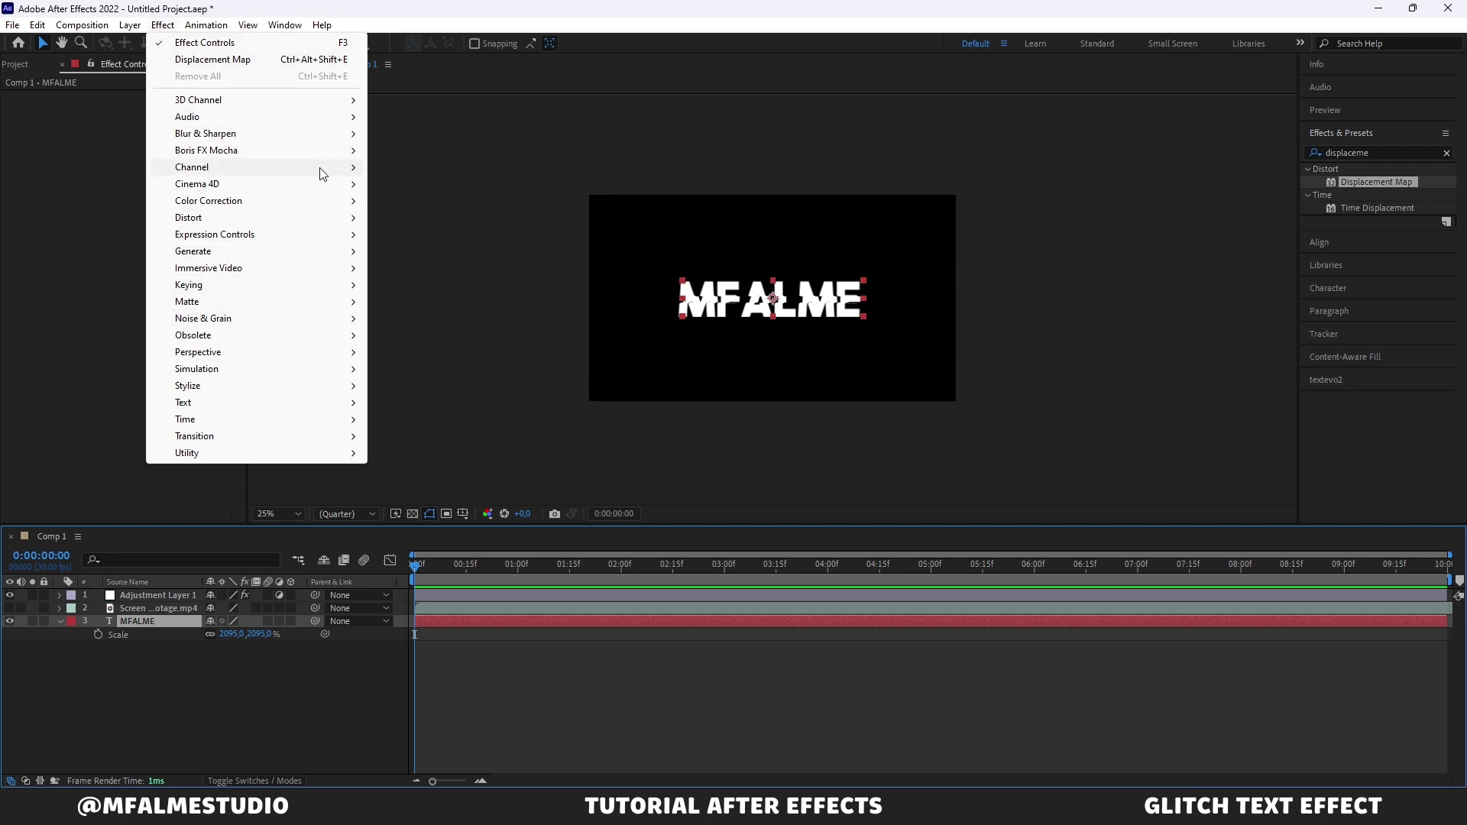
mouse_move(324, 170)
left_click(466, 318)
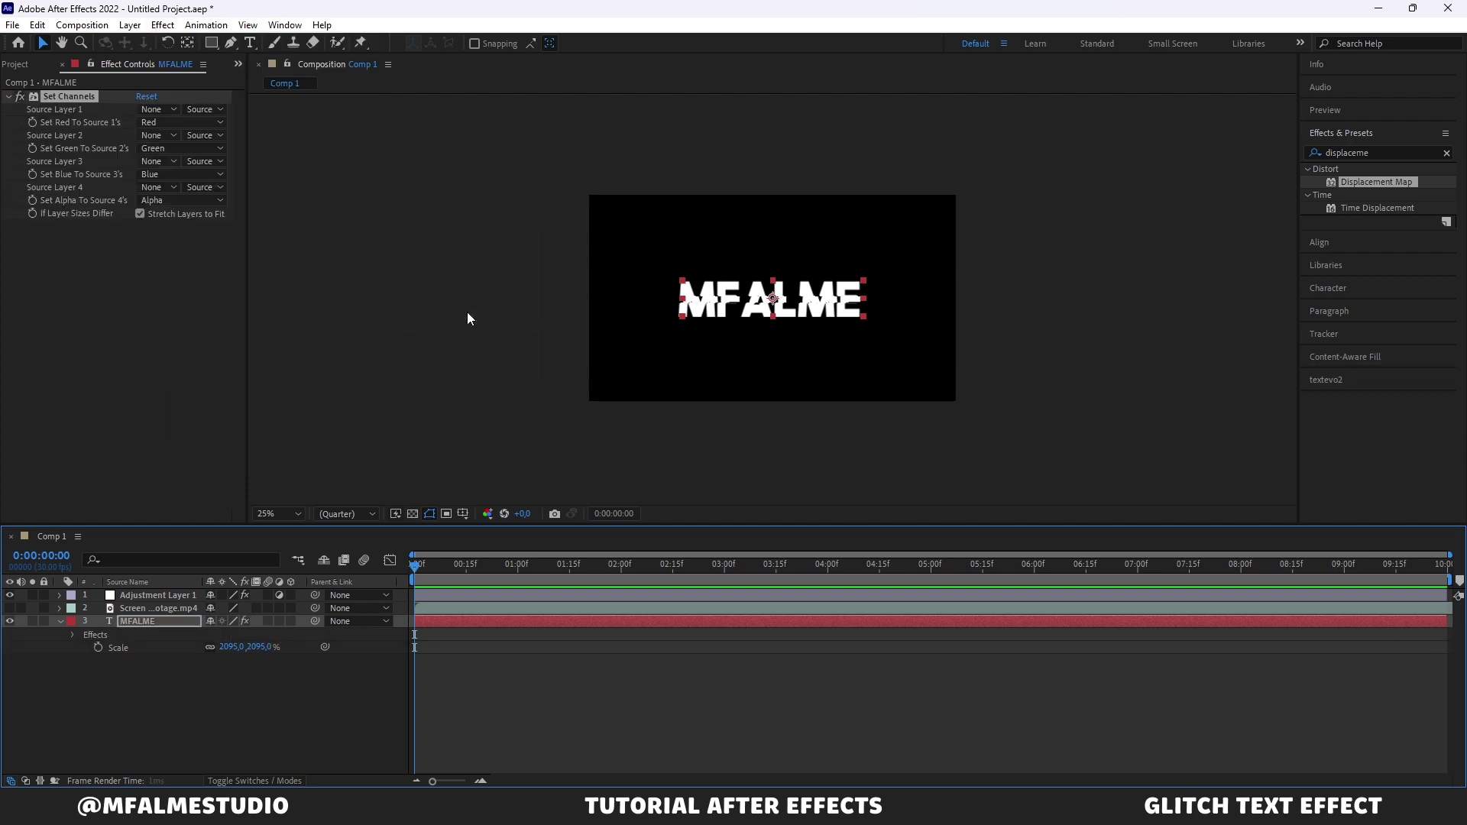
left_click(178, 623)
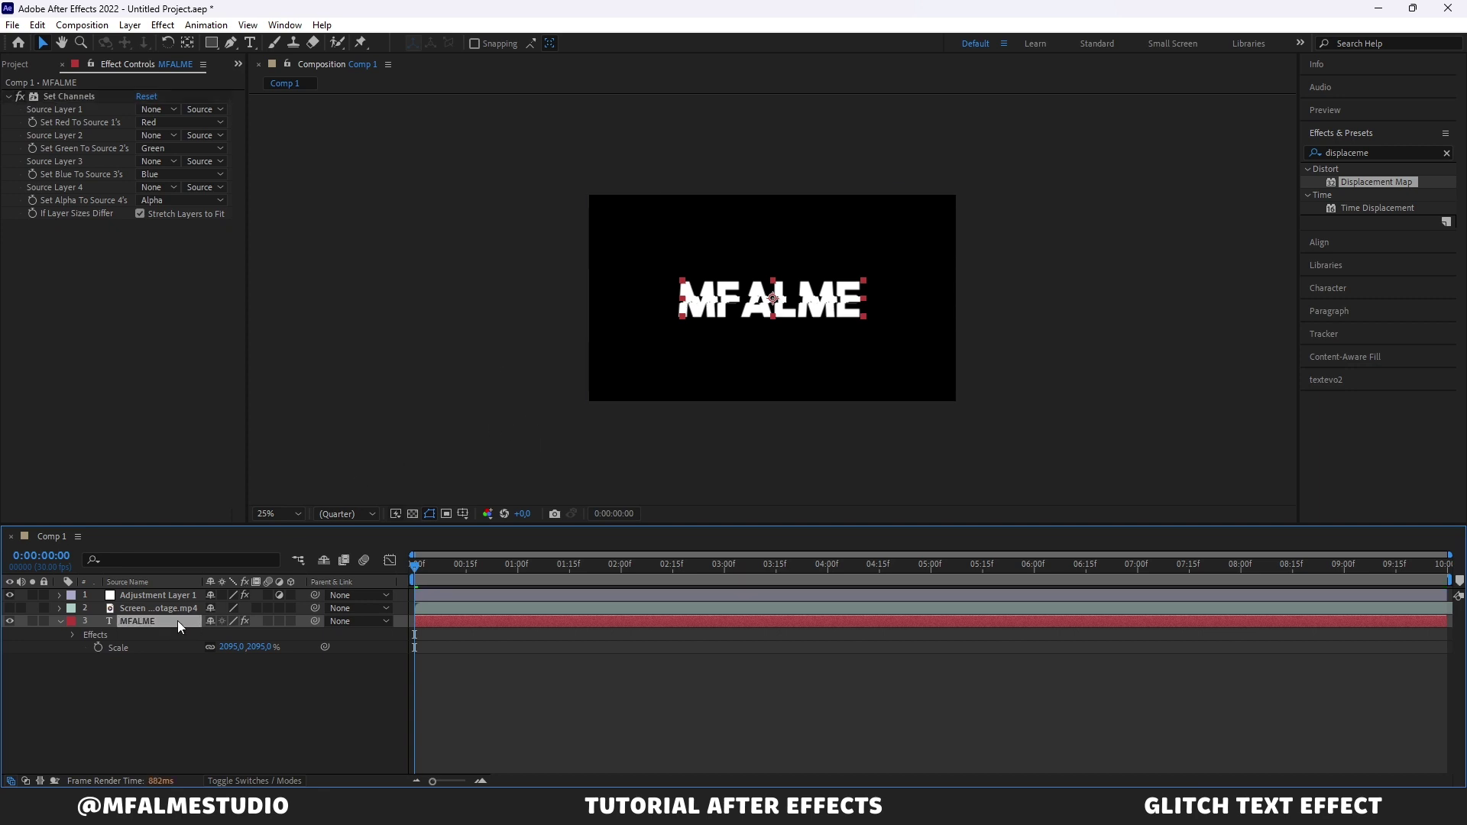
- Duplicate the MFALME layer twice and rename the top copy Red
key("ctrl+d")
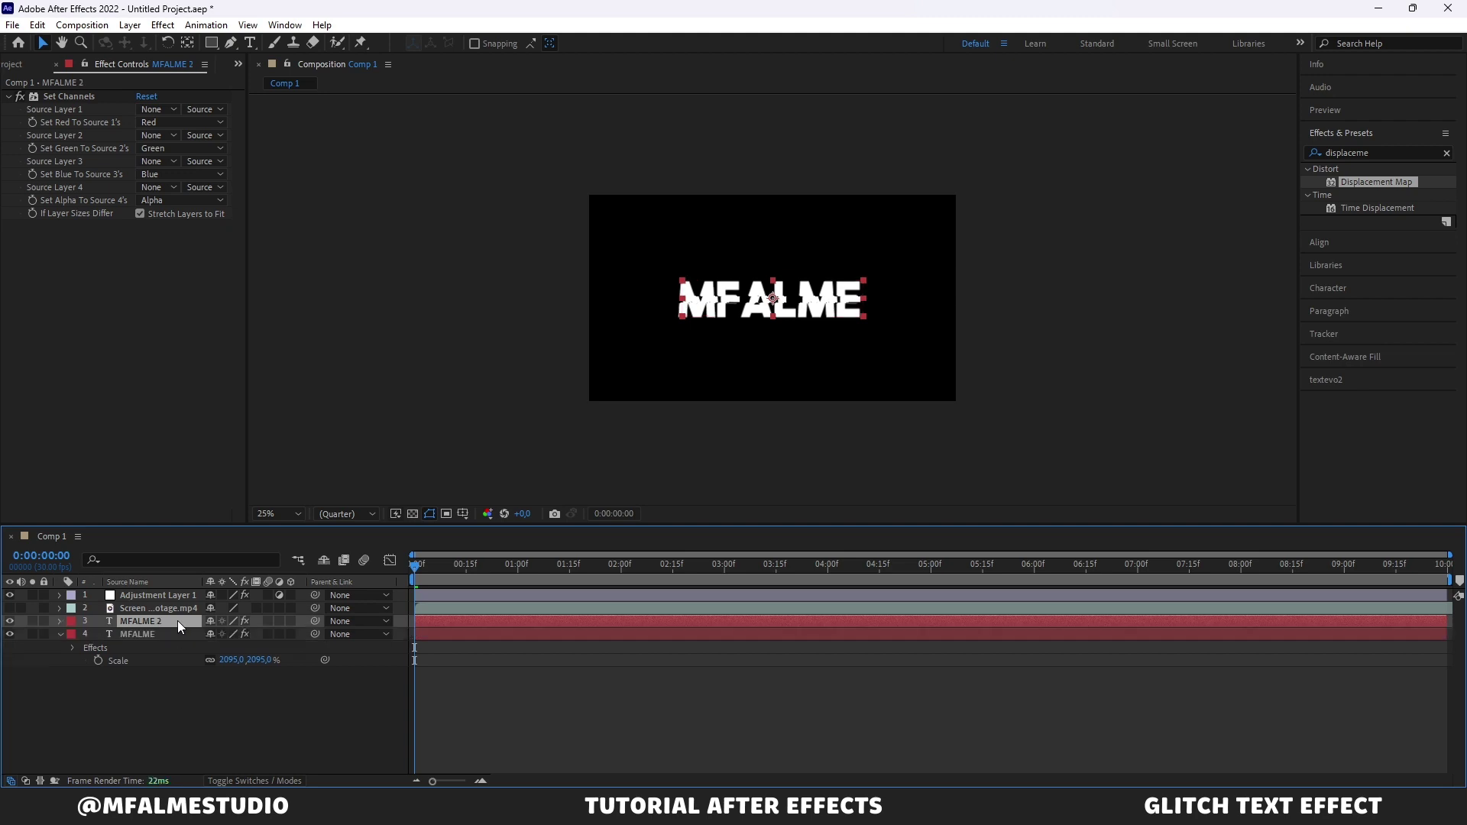
key("ctrl+d")
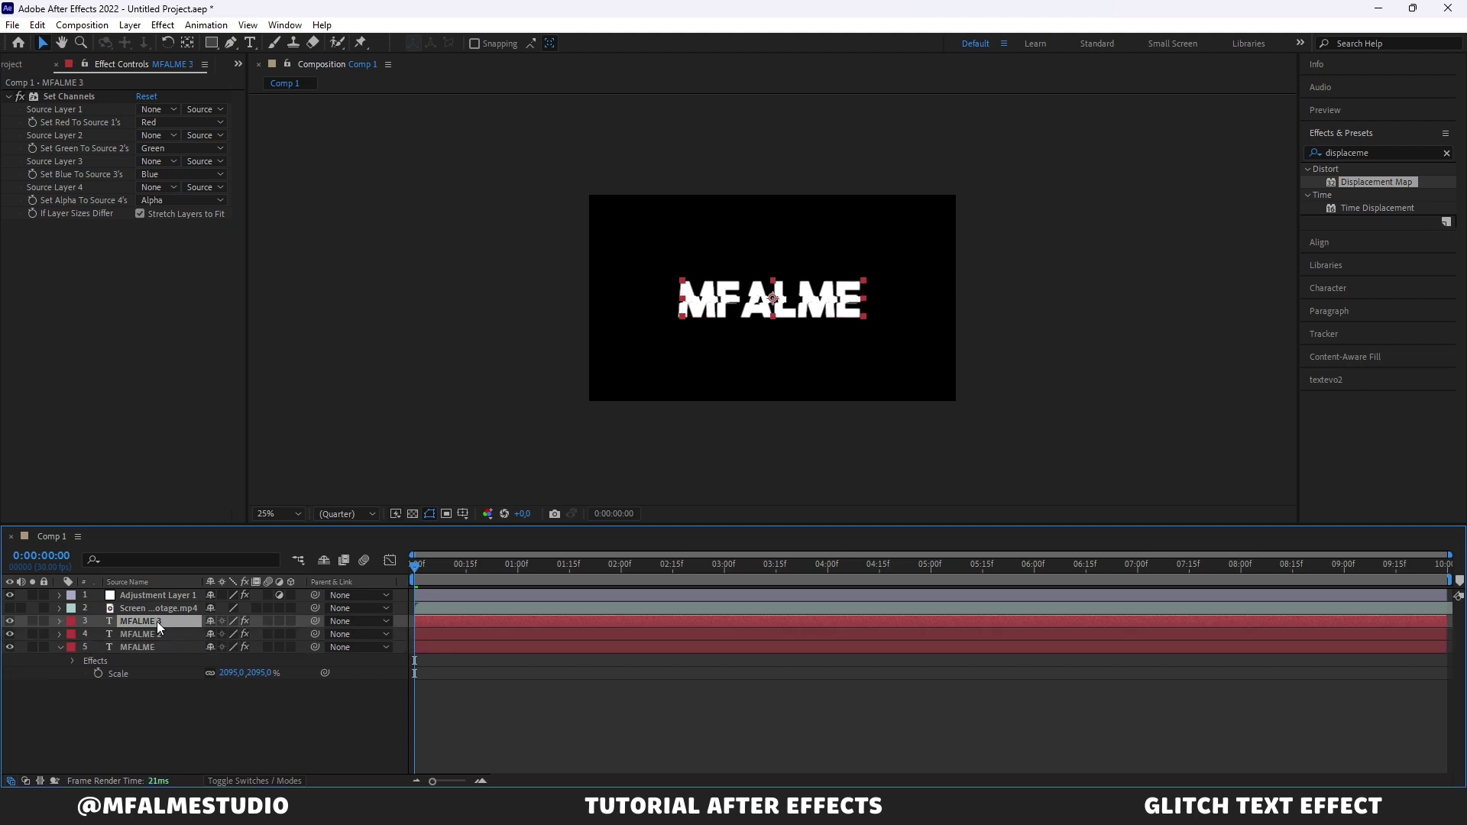
double_click(158, 622)
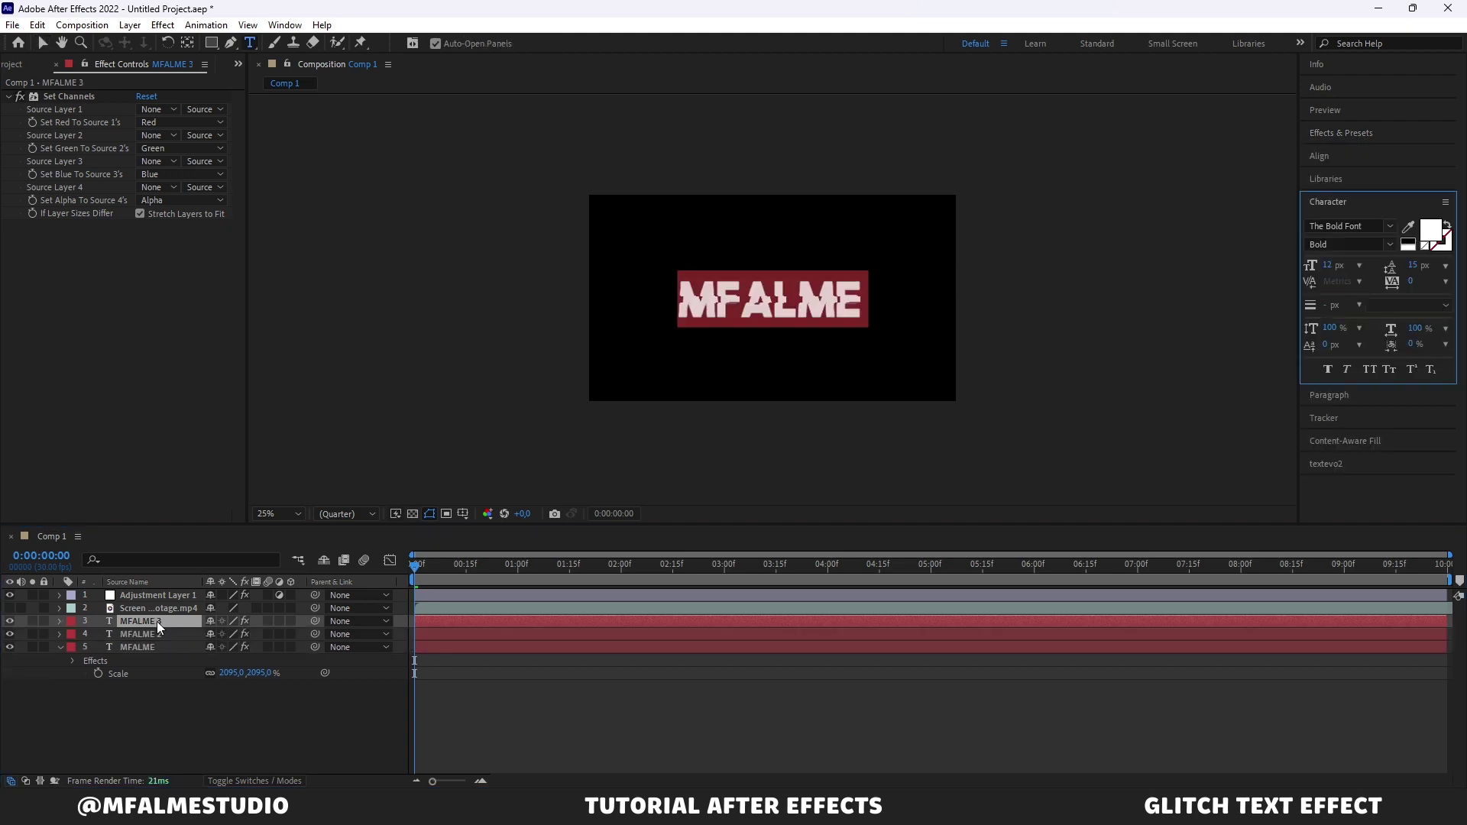
key("Escape")
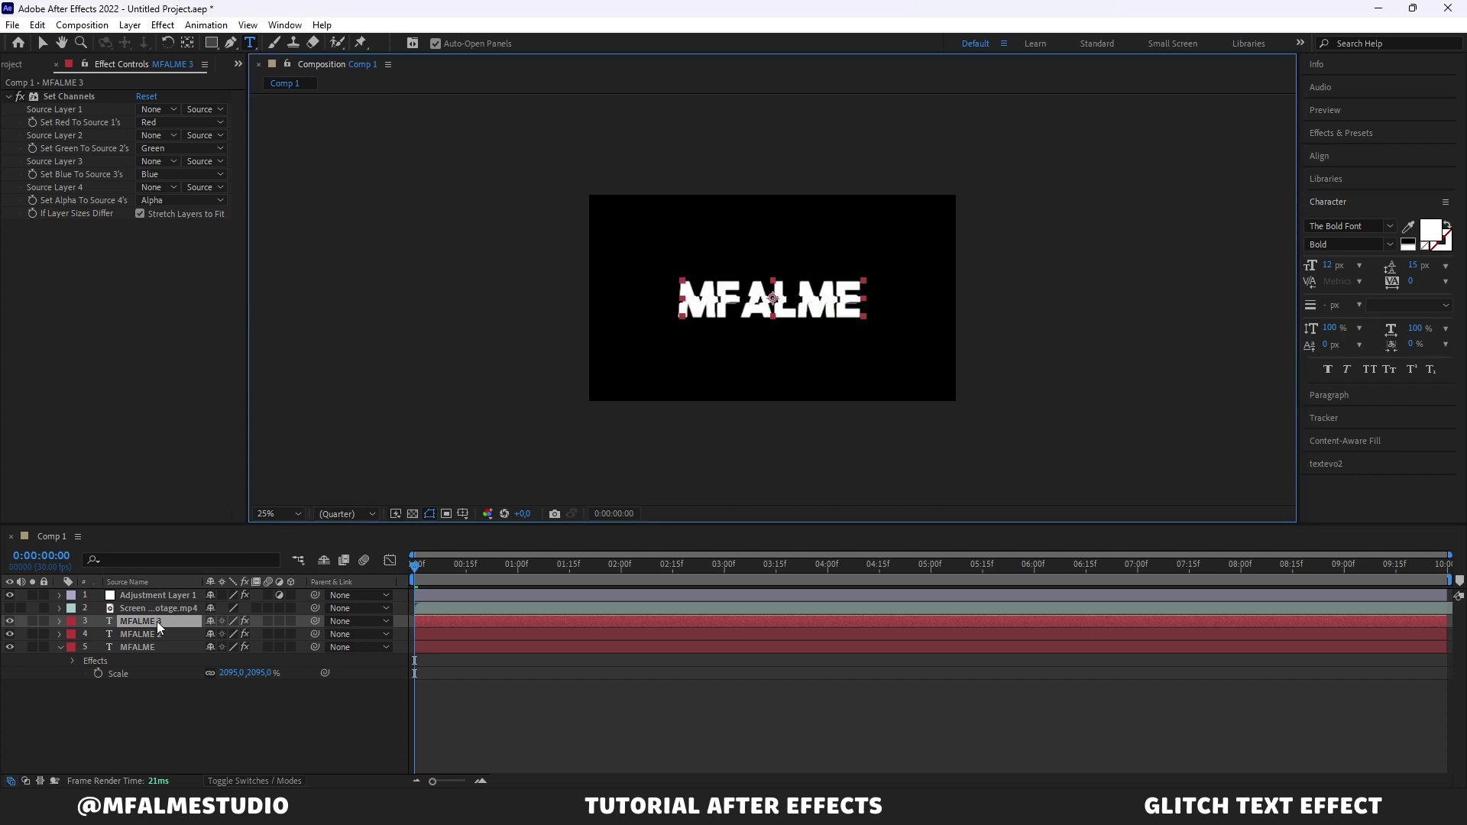
left_click(160, 621)
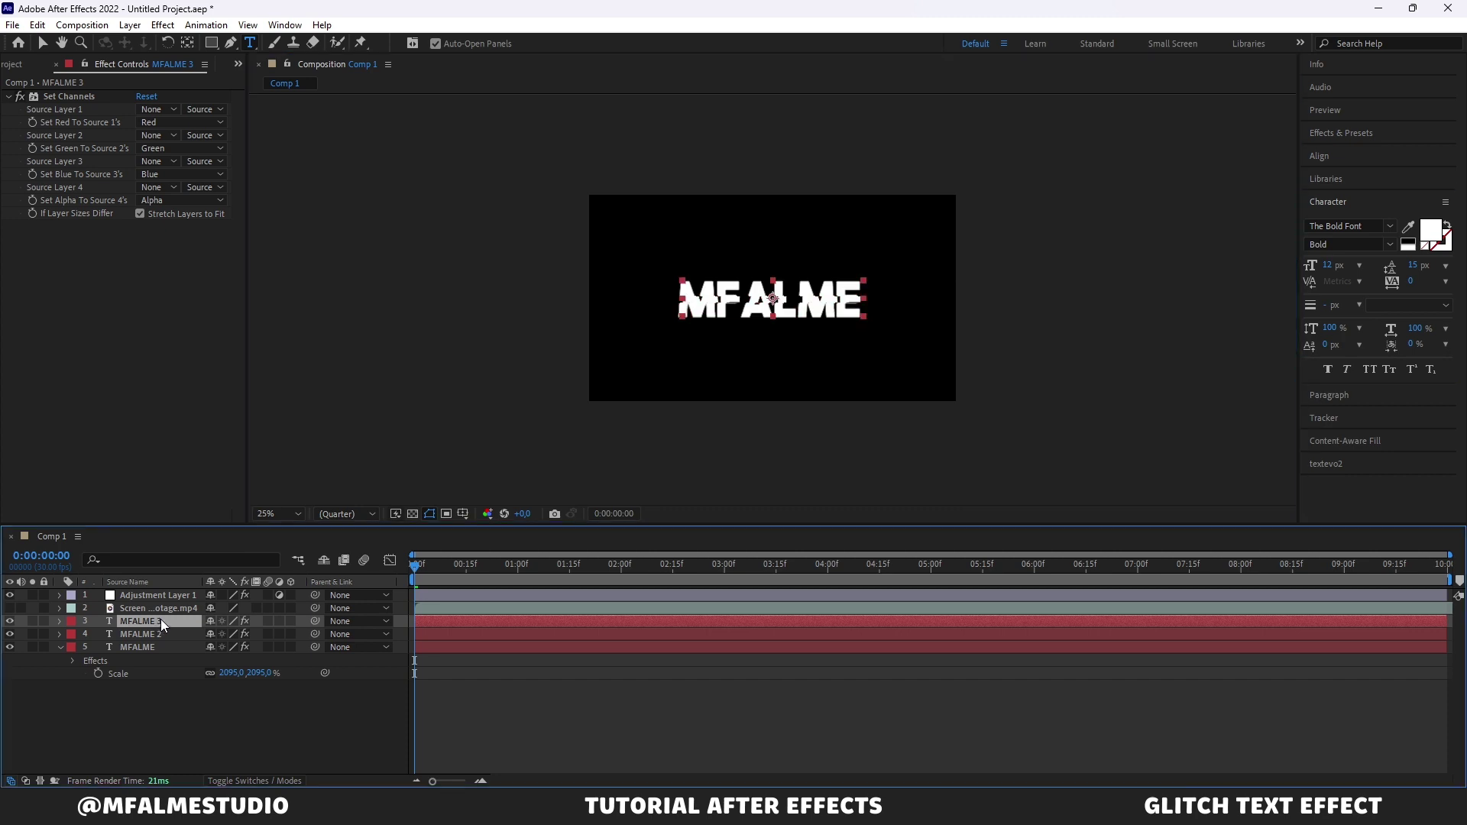
key("BackSpace")
type("Red")
key("Return")
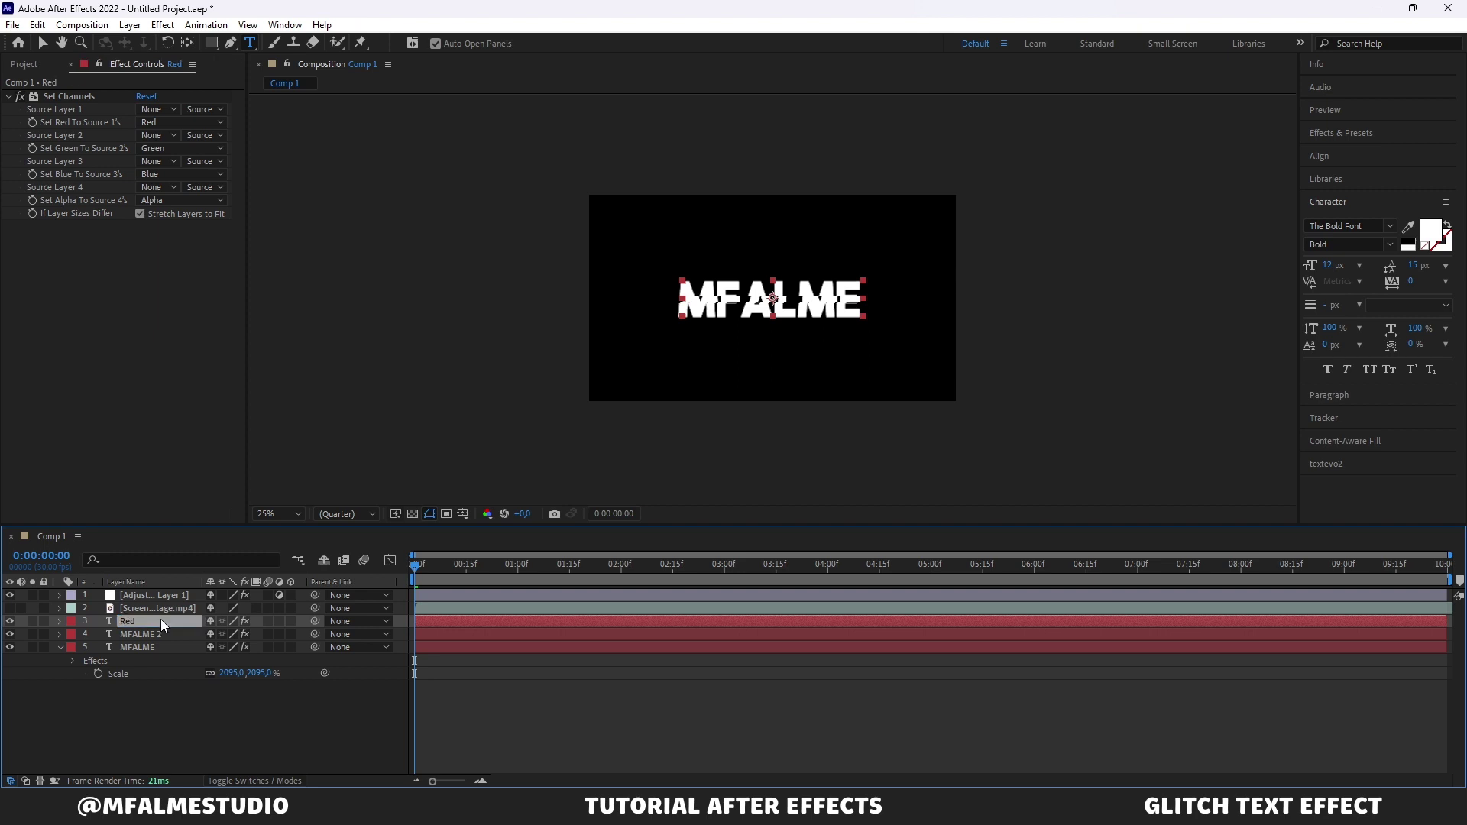
- Rename the remaining two text layers Green and Blue
left_click(158, 633)
key("Delete")
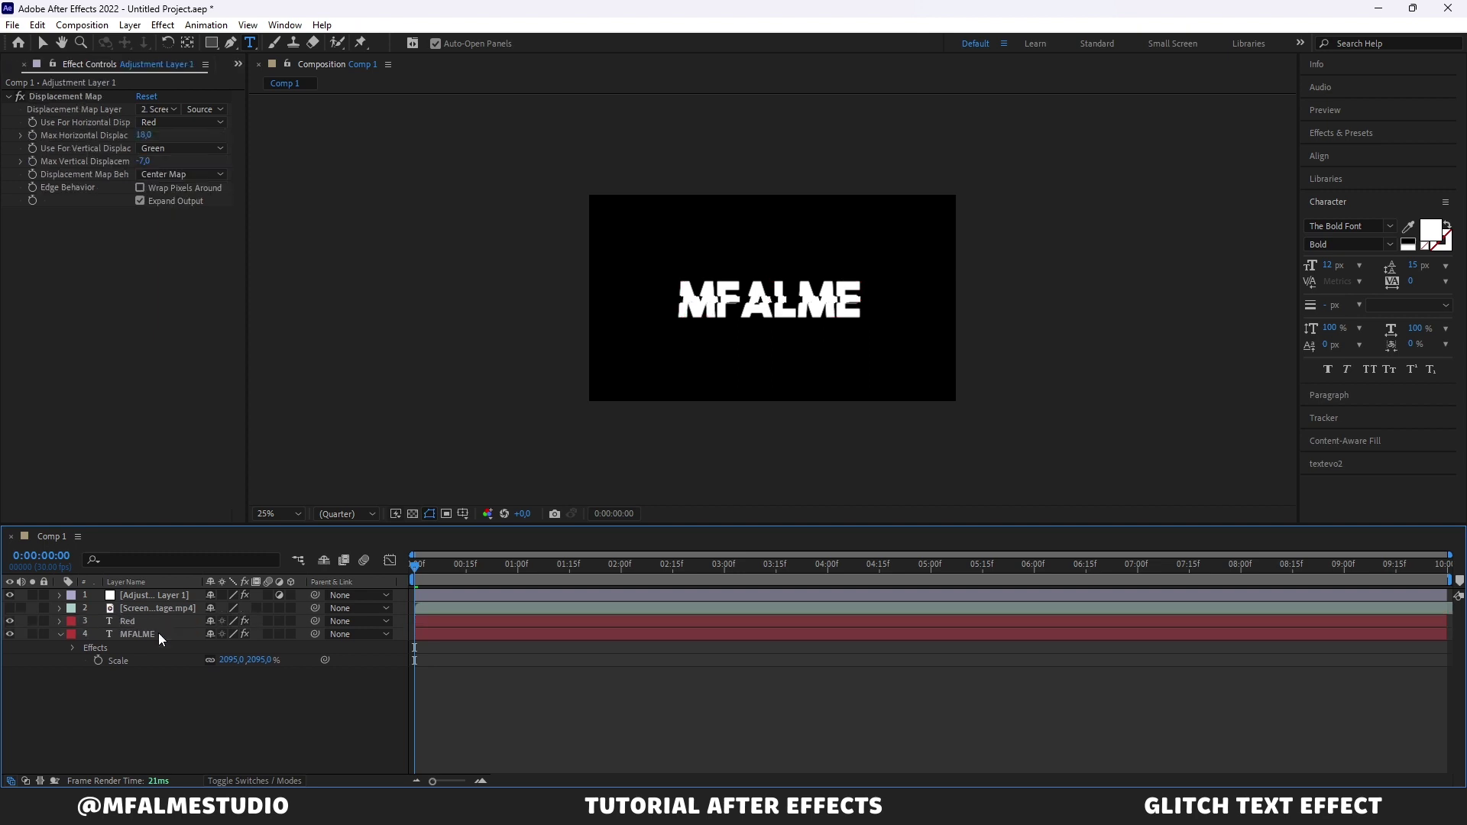
key("ctrl+z")
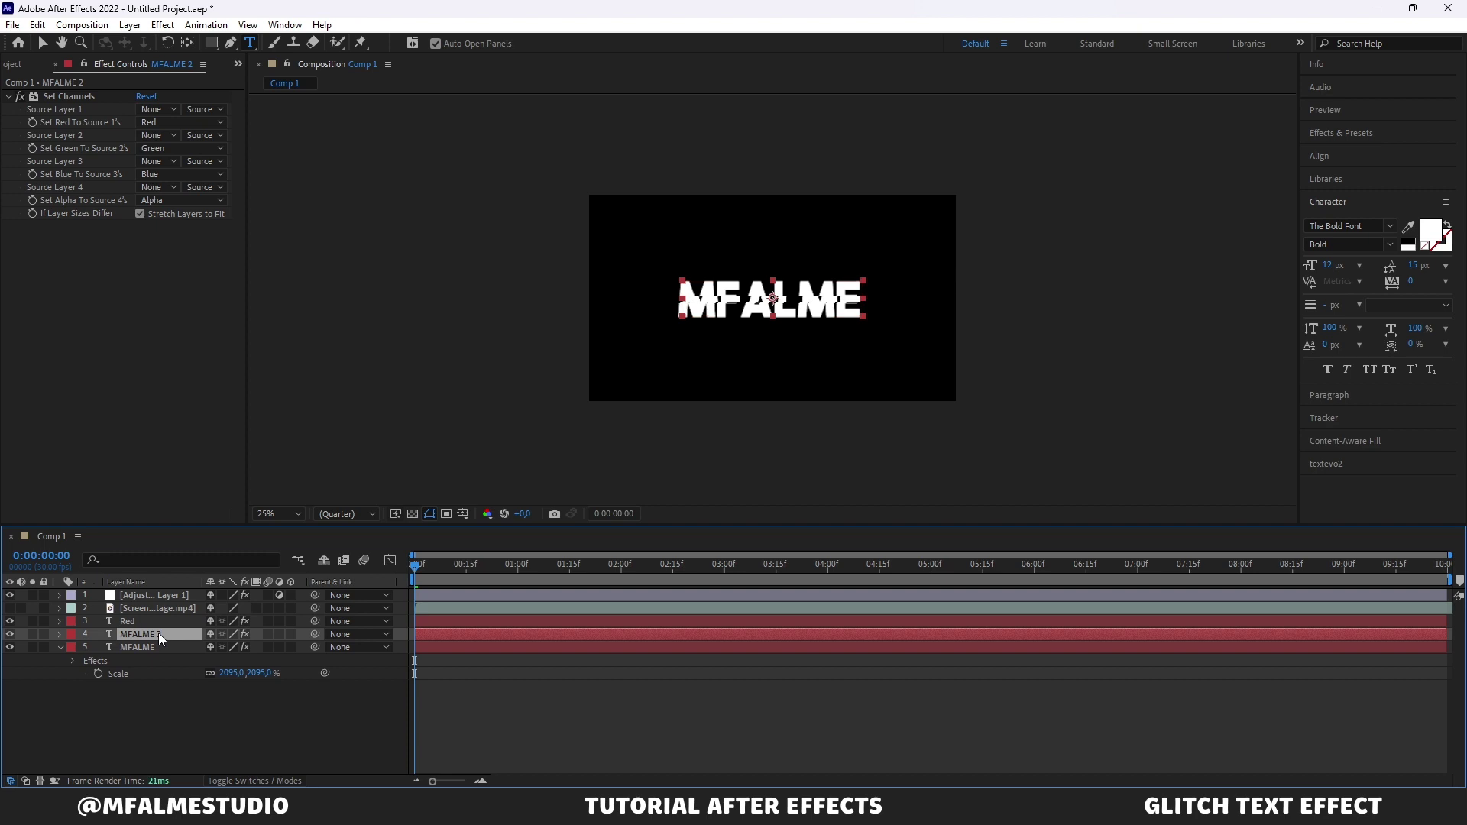
key("BackSpace")
type("reen")
key("Return")
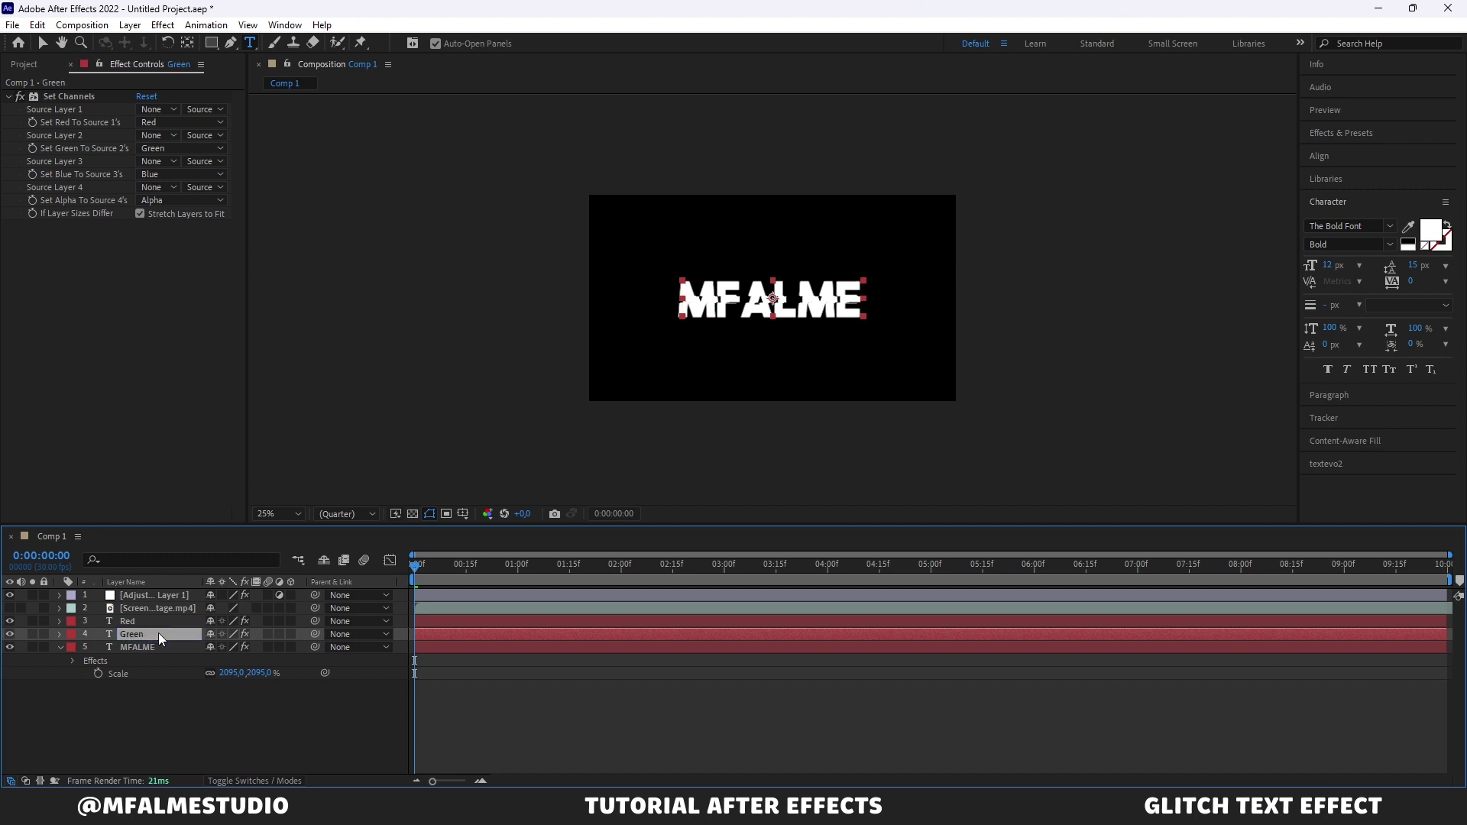
left_click(150, 648)
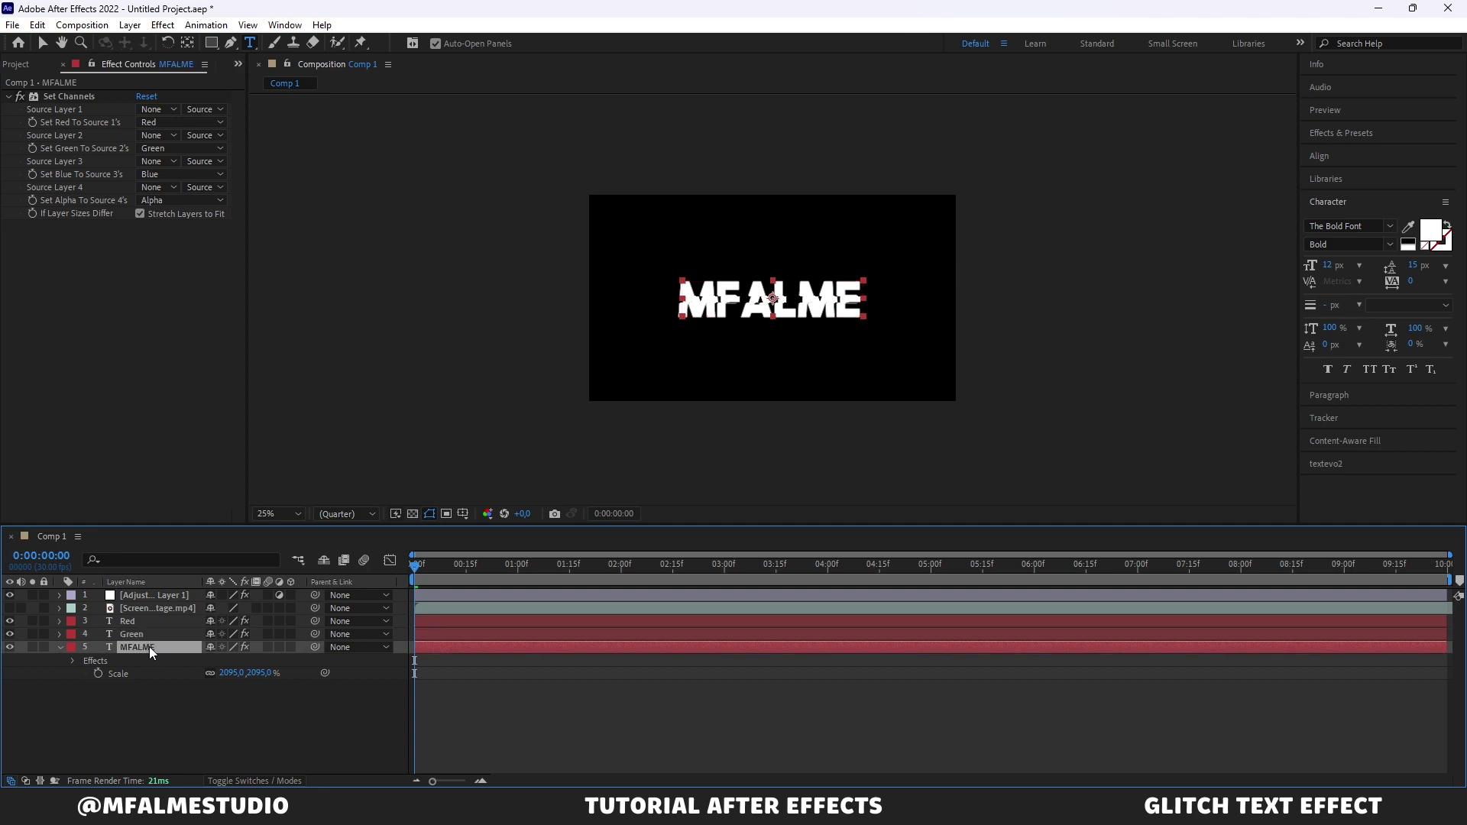
key("Return")
key("BackSpace")
type("Blue")
key("Return")
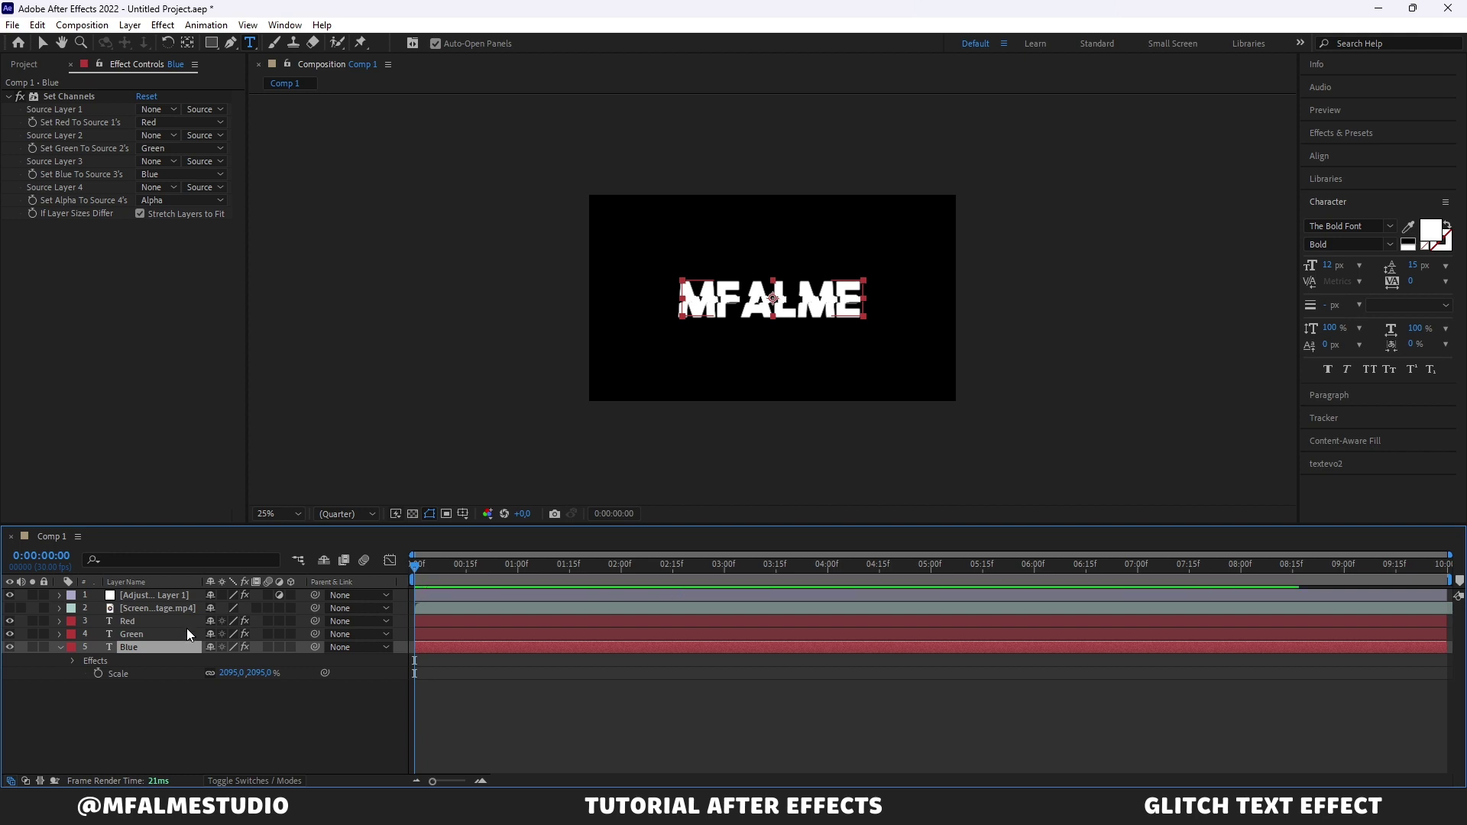
- Set the Red layer's Set Channels green and blue sources to Off
left_click(177, 619)
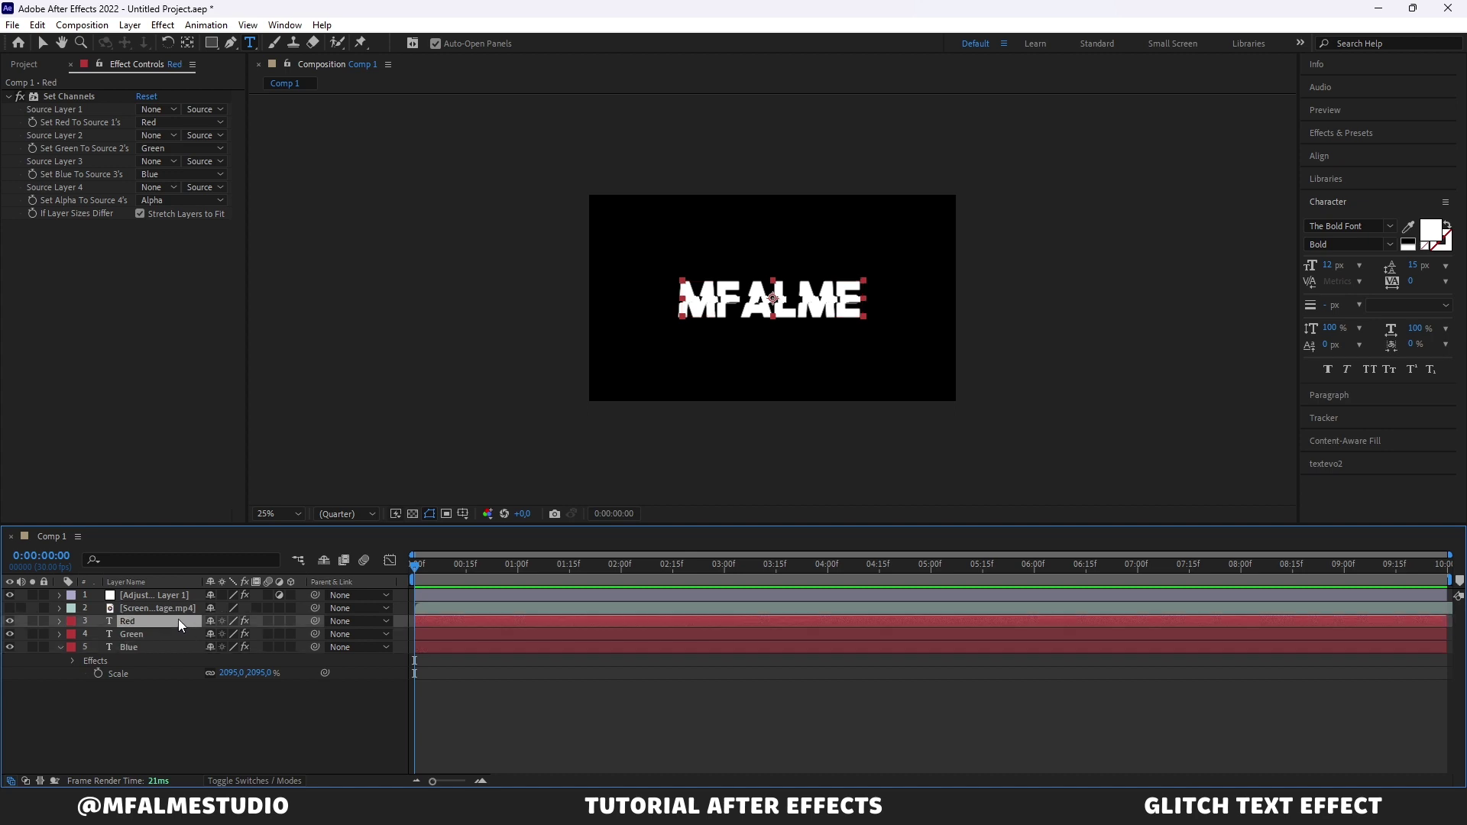
left_click(178, 632)
left_click(173, 648)
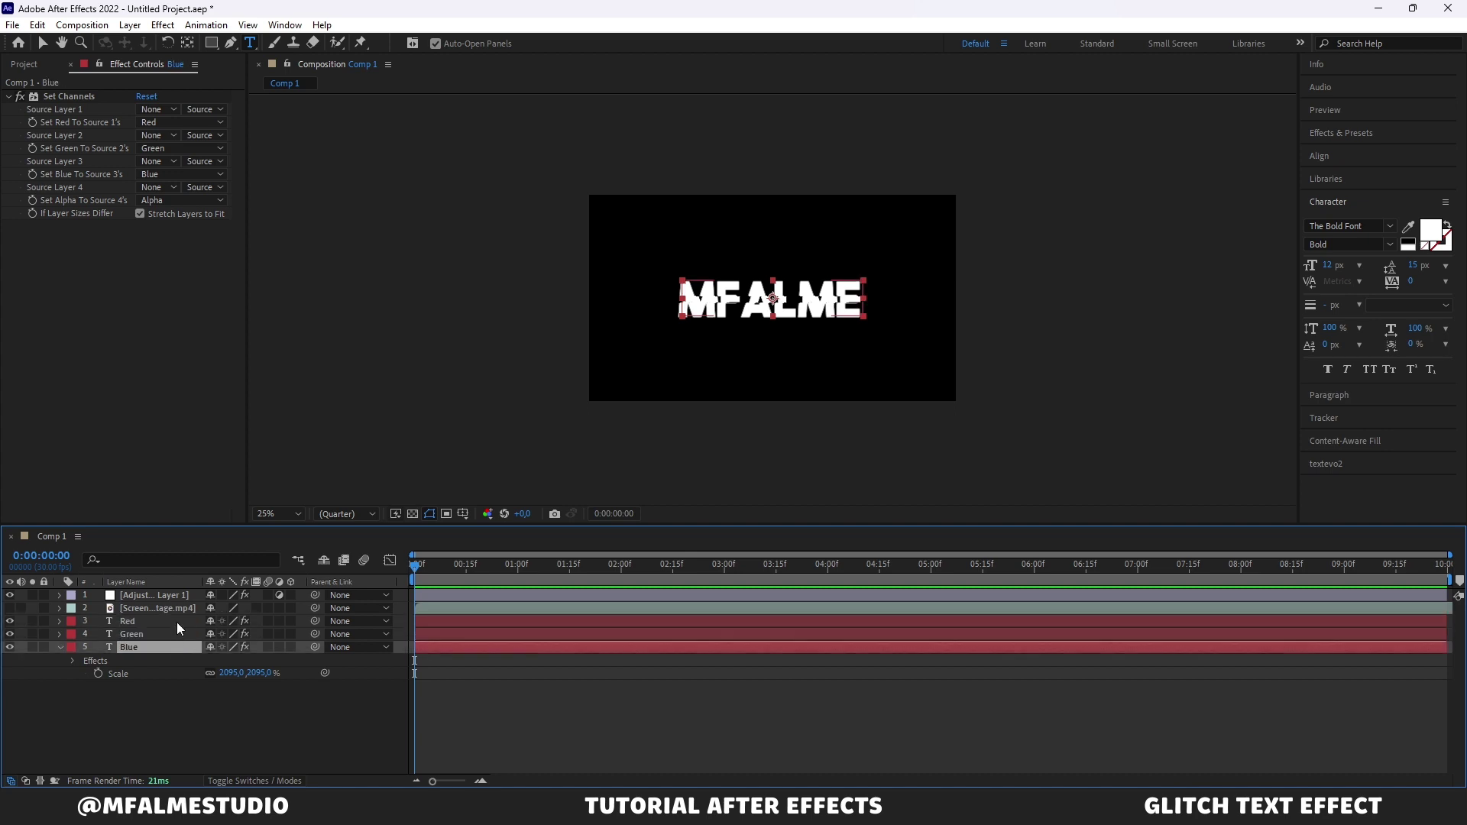
left_click(180, 621)
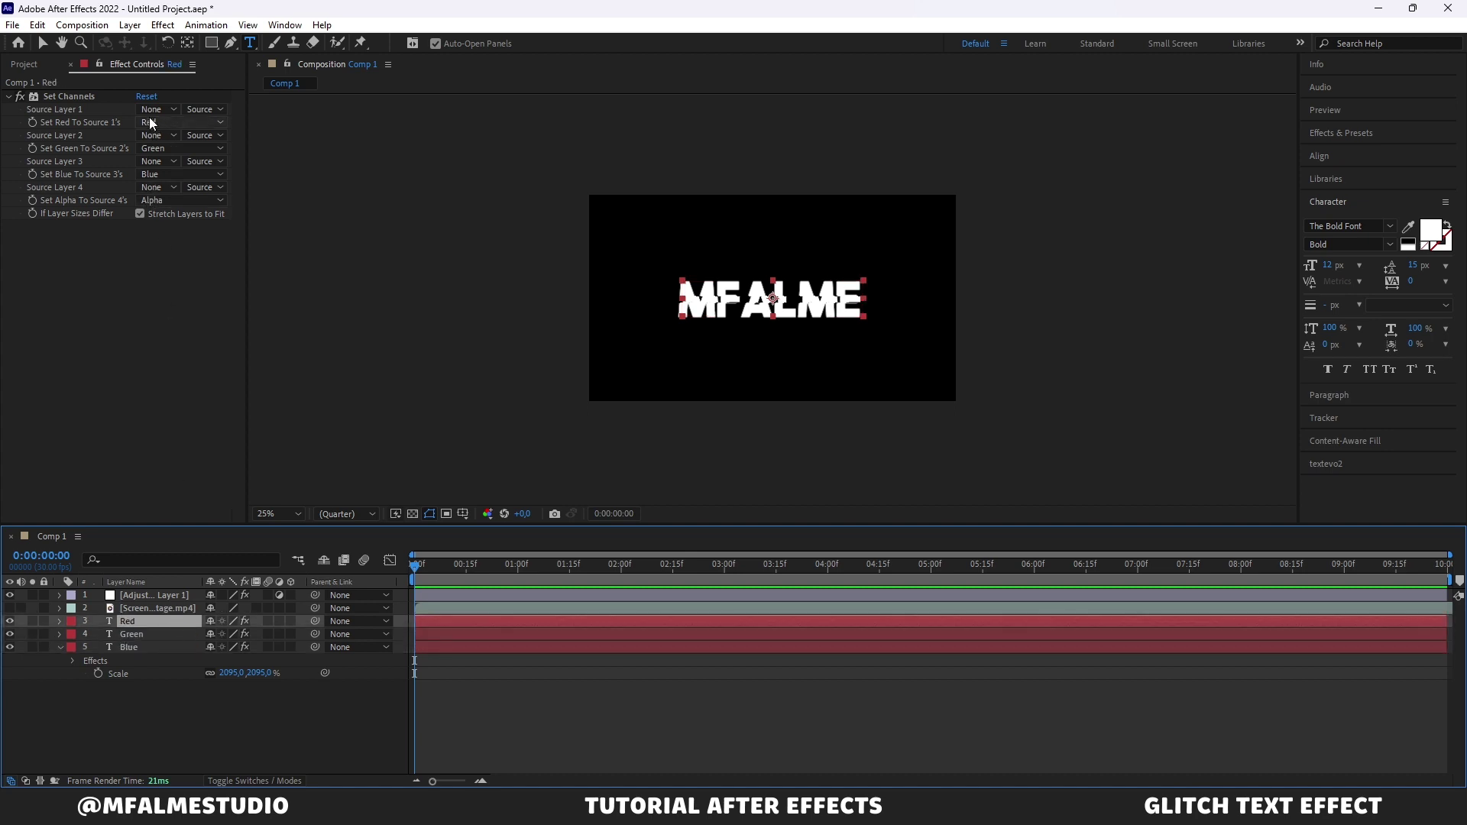
left_click(175, 149)
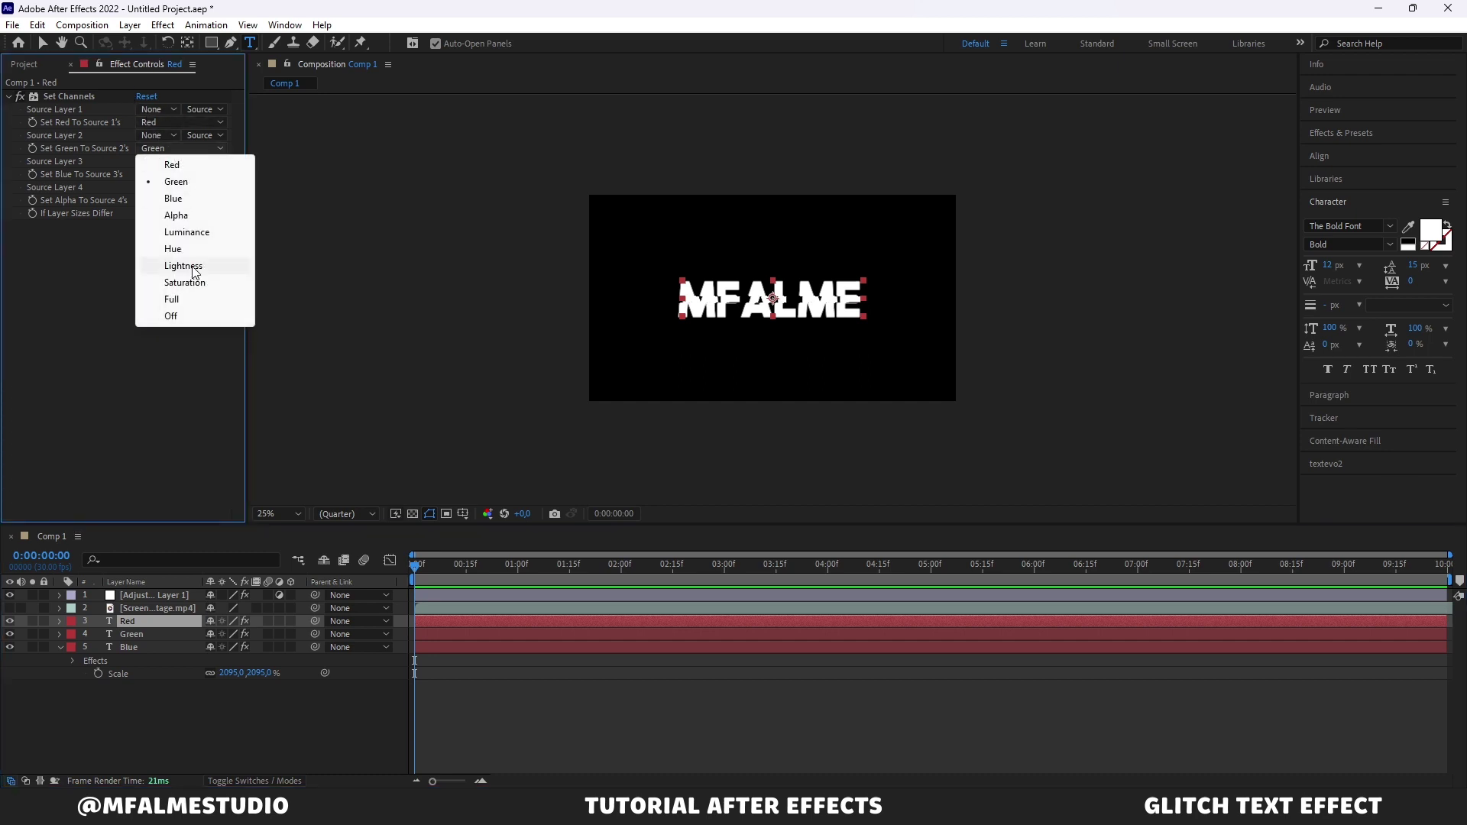
left_click(172, 316)
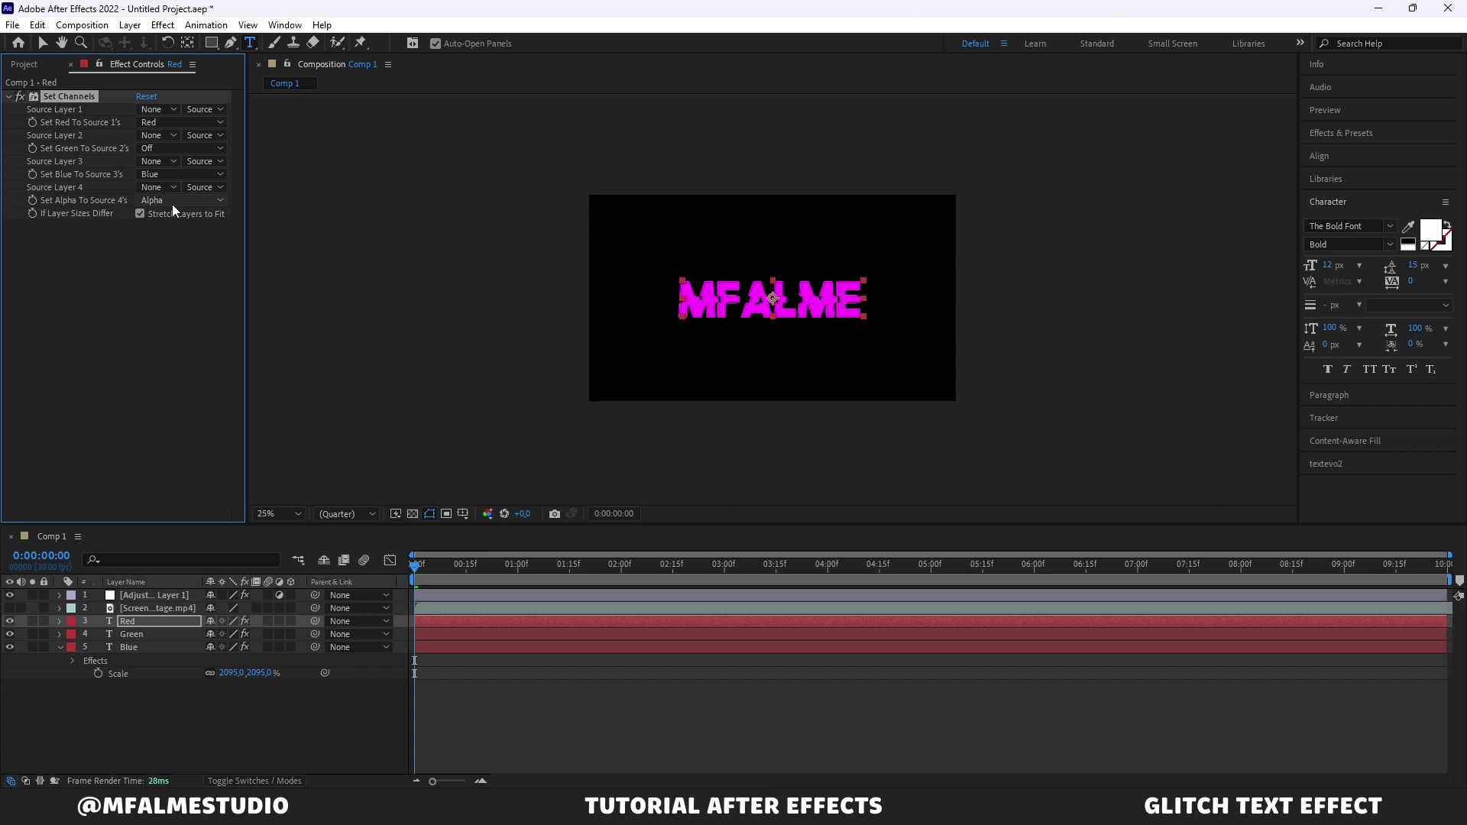
left_click(168, 175)
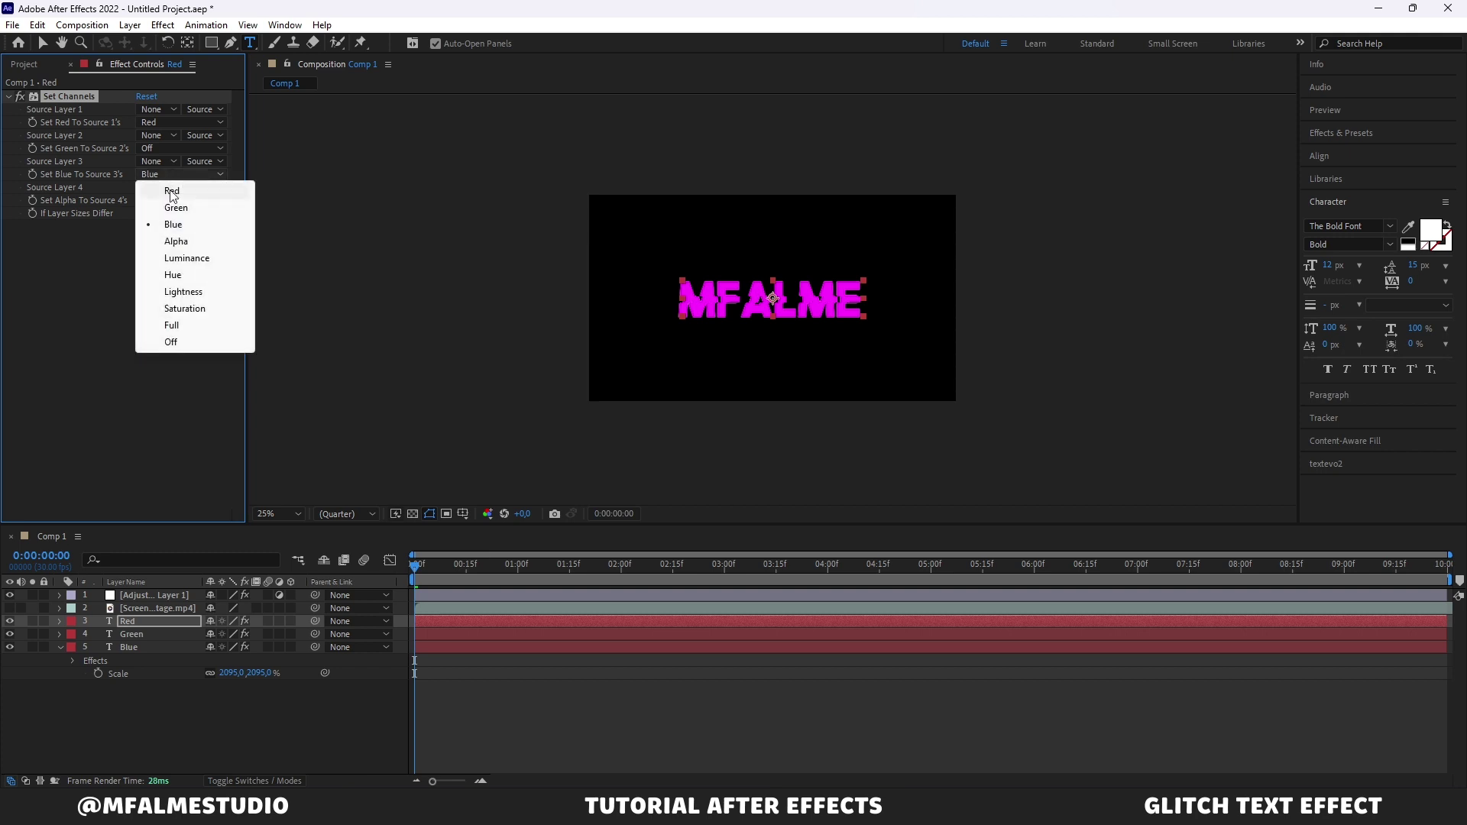
left_click(197, 343)
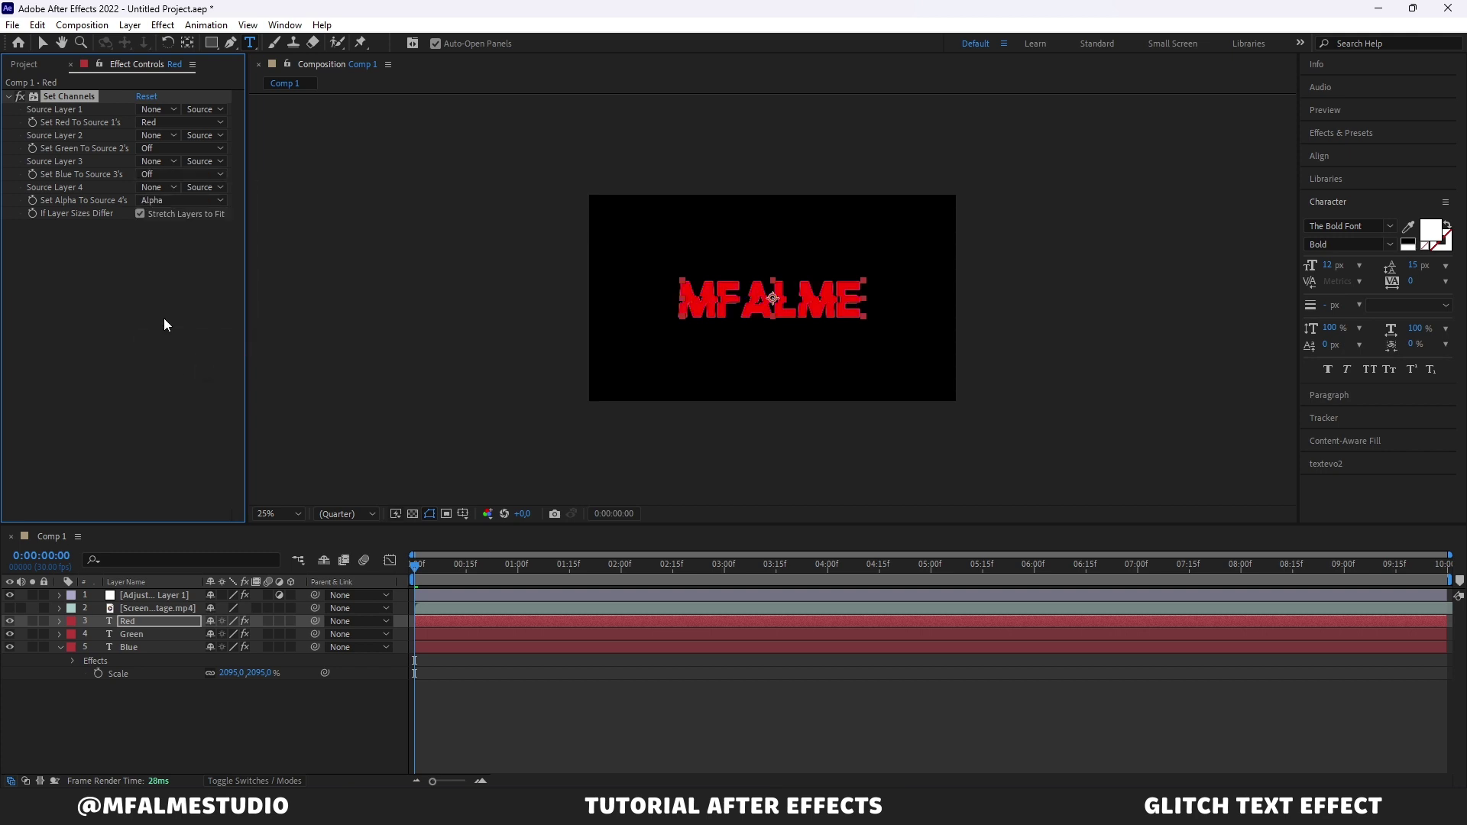
- Set the Green layer's Set Channels red and blue sources to Off
left_click(171, 636)
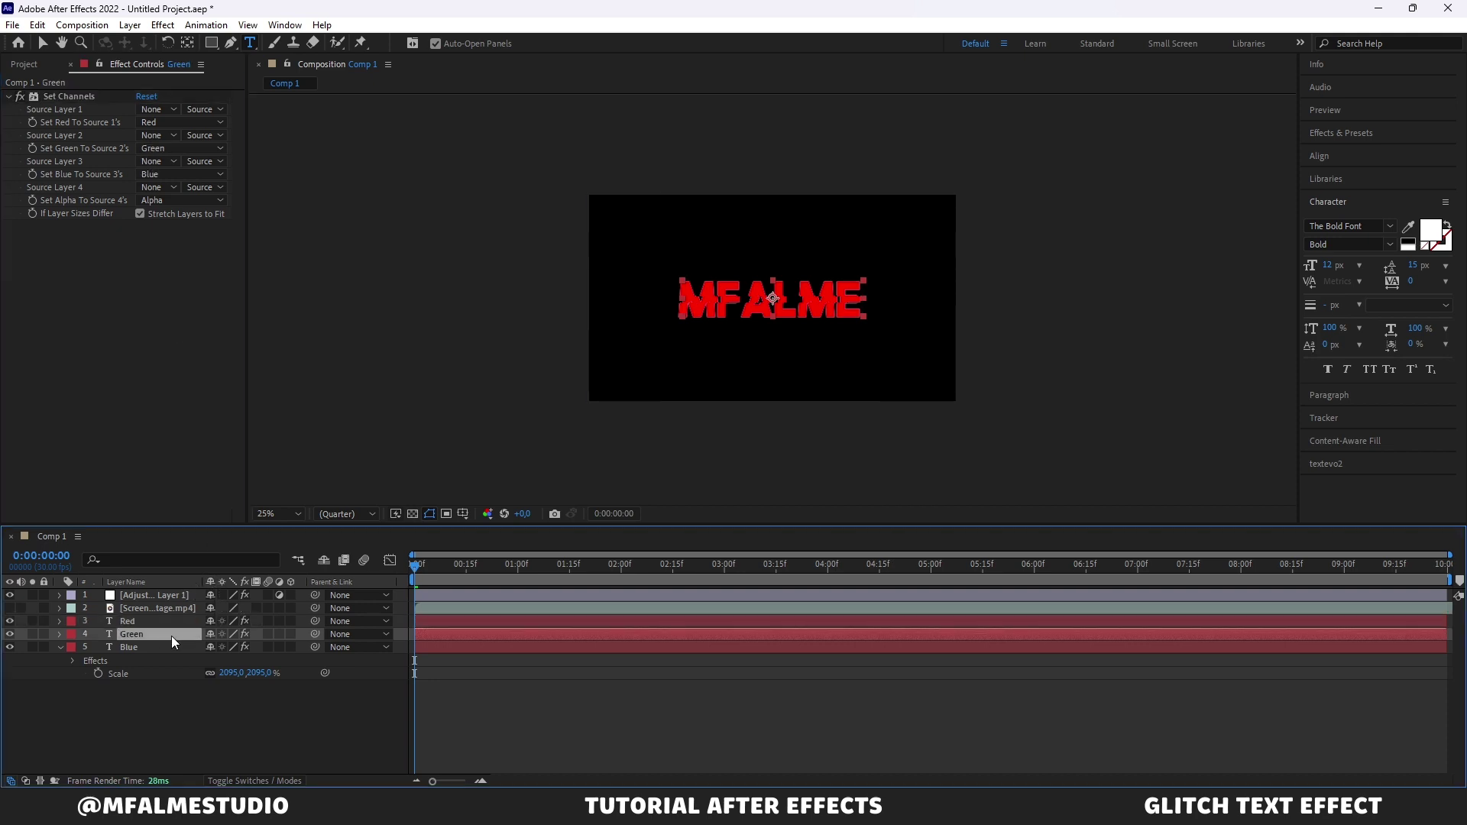
left_click(170, 123)
left_click(181, 291)
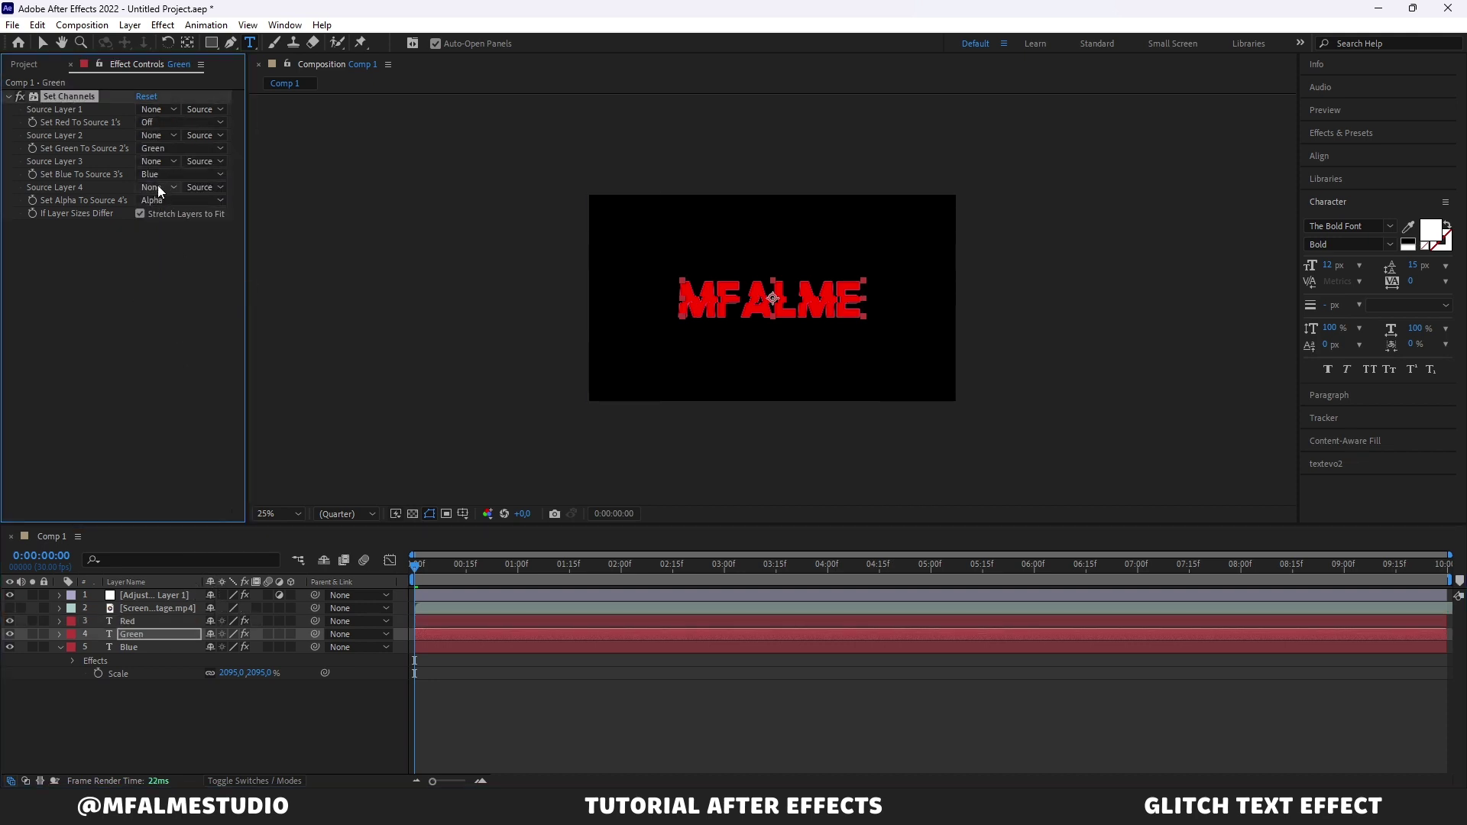
left_click(162, 174)
left_click(172, 342)
- Set the Blue layer's Set Channels red and green sources to Off
left_click(162, 648)
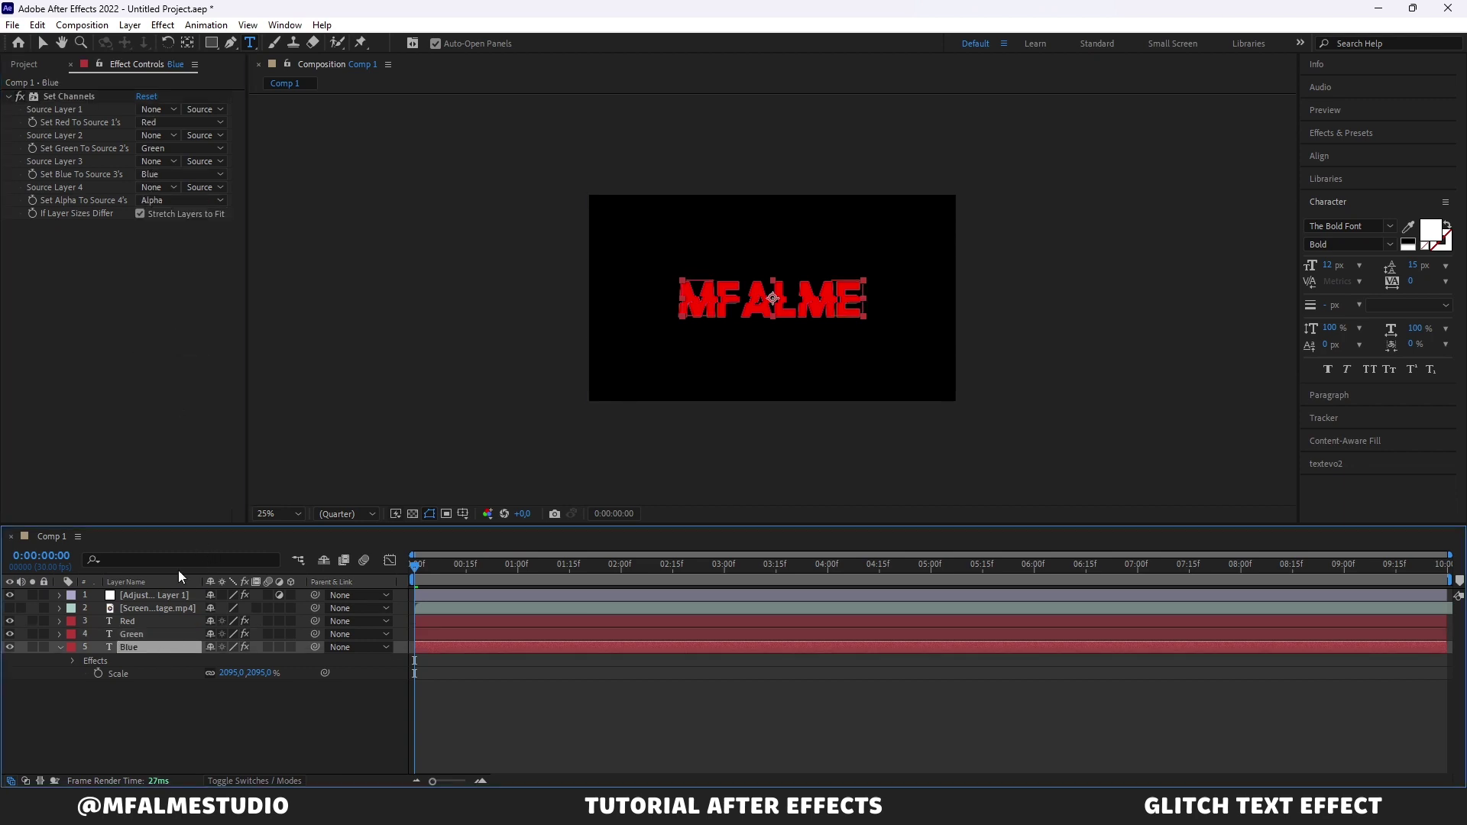
left_click(180, 123)
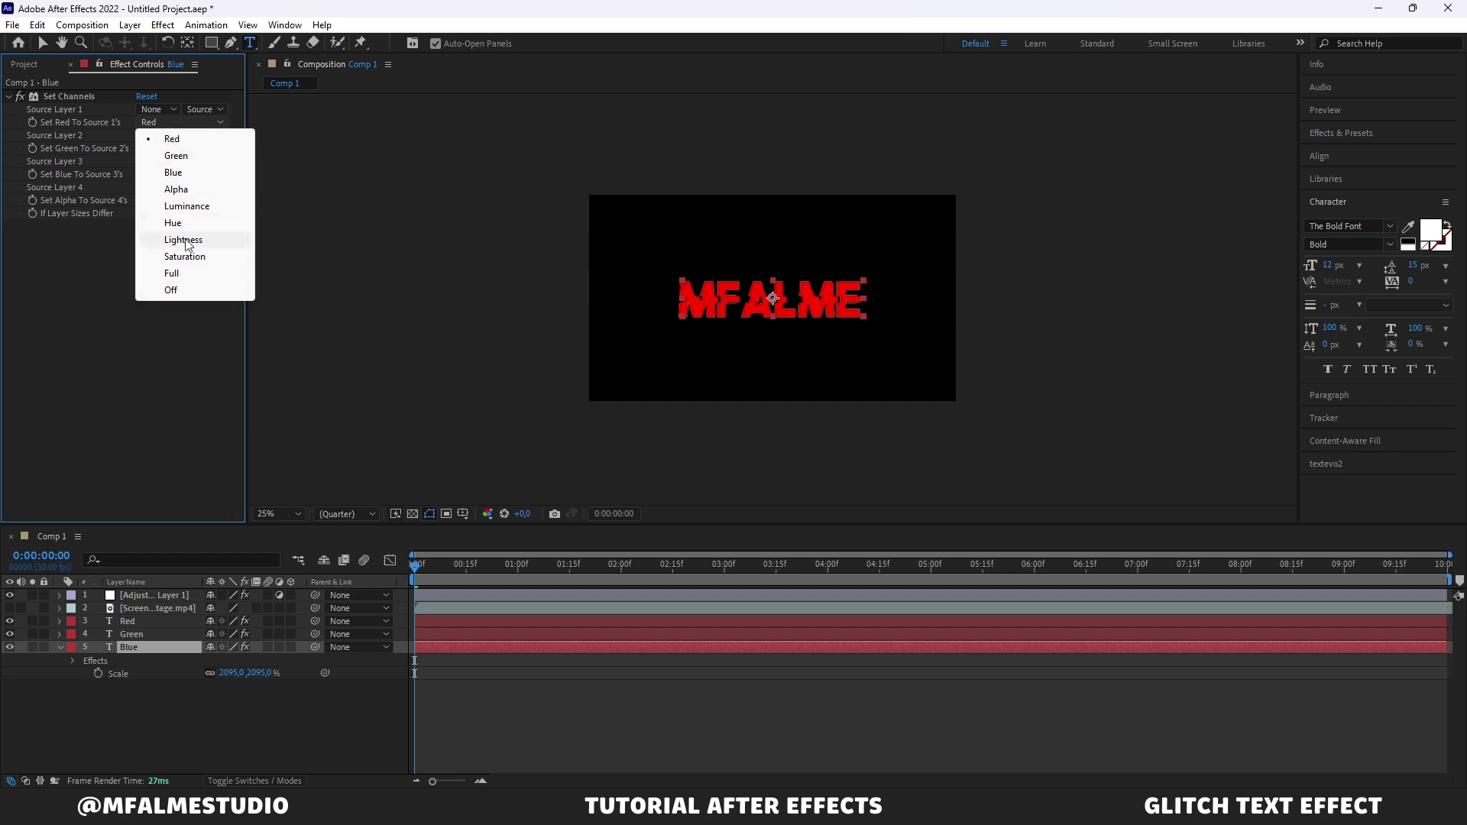
left_click(183, 290)
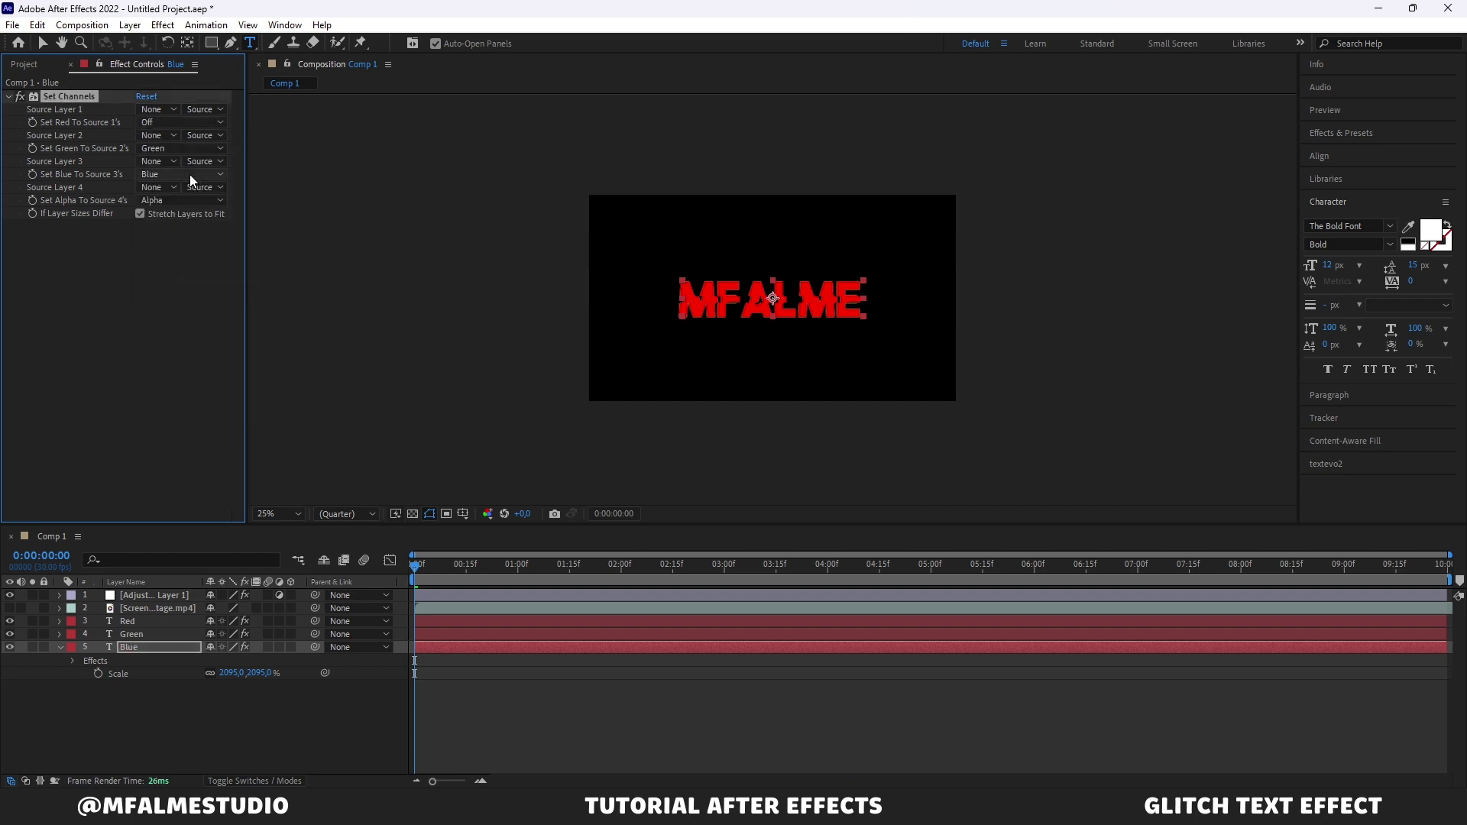
left_click(190, 146)
left_click(213, 315)
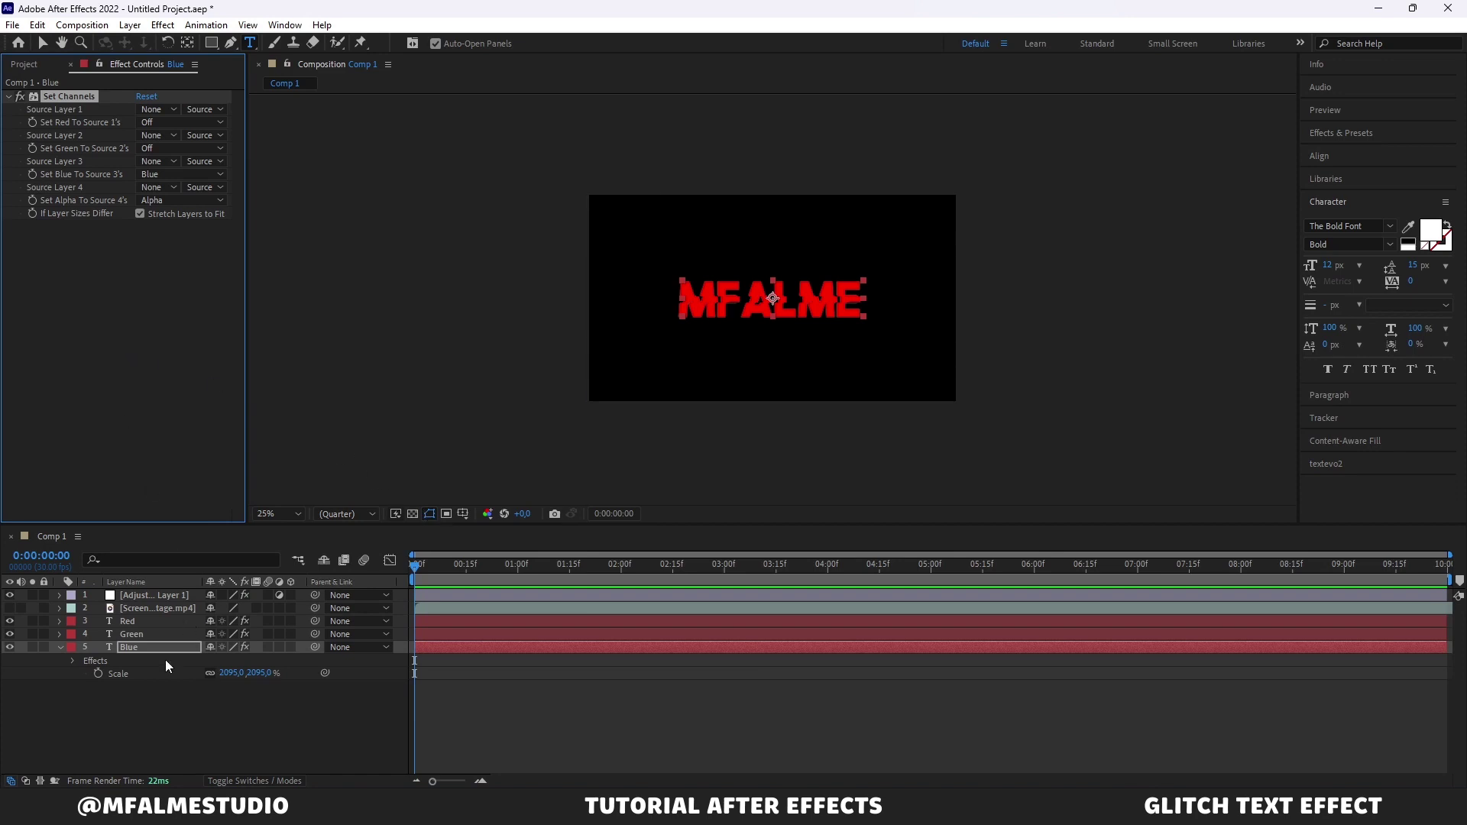
left_click(160, 620)
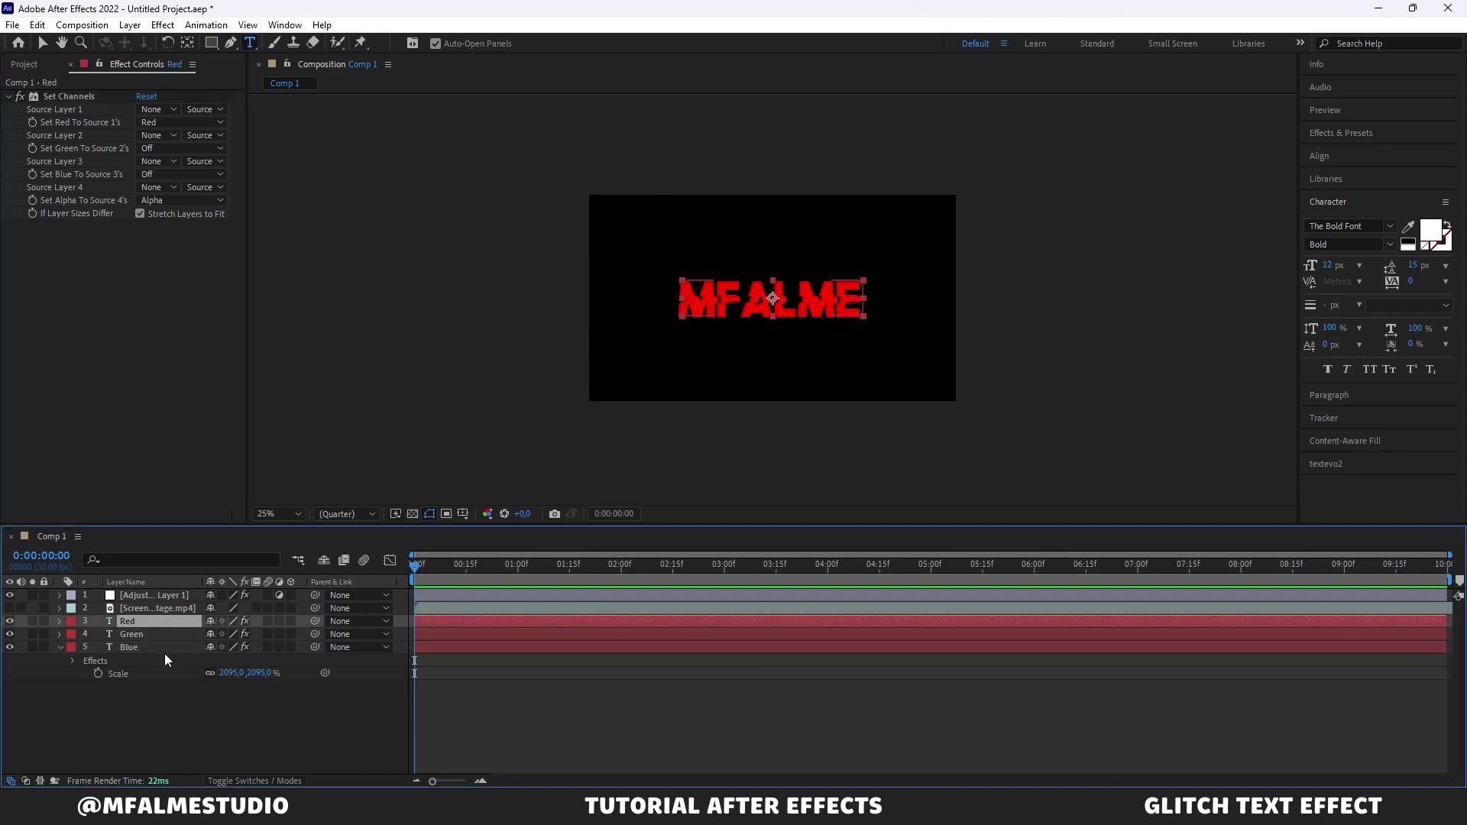
- Set the Red, Green and Blue MFALME layers to Screen blend mode so the text reads white
left_click(164, 654, "shift")
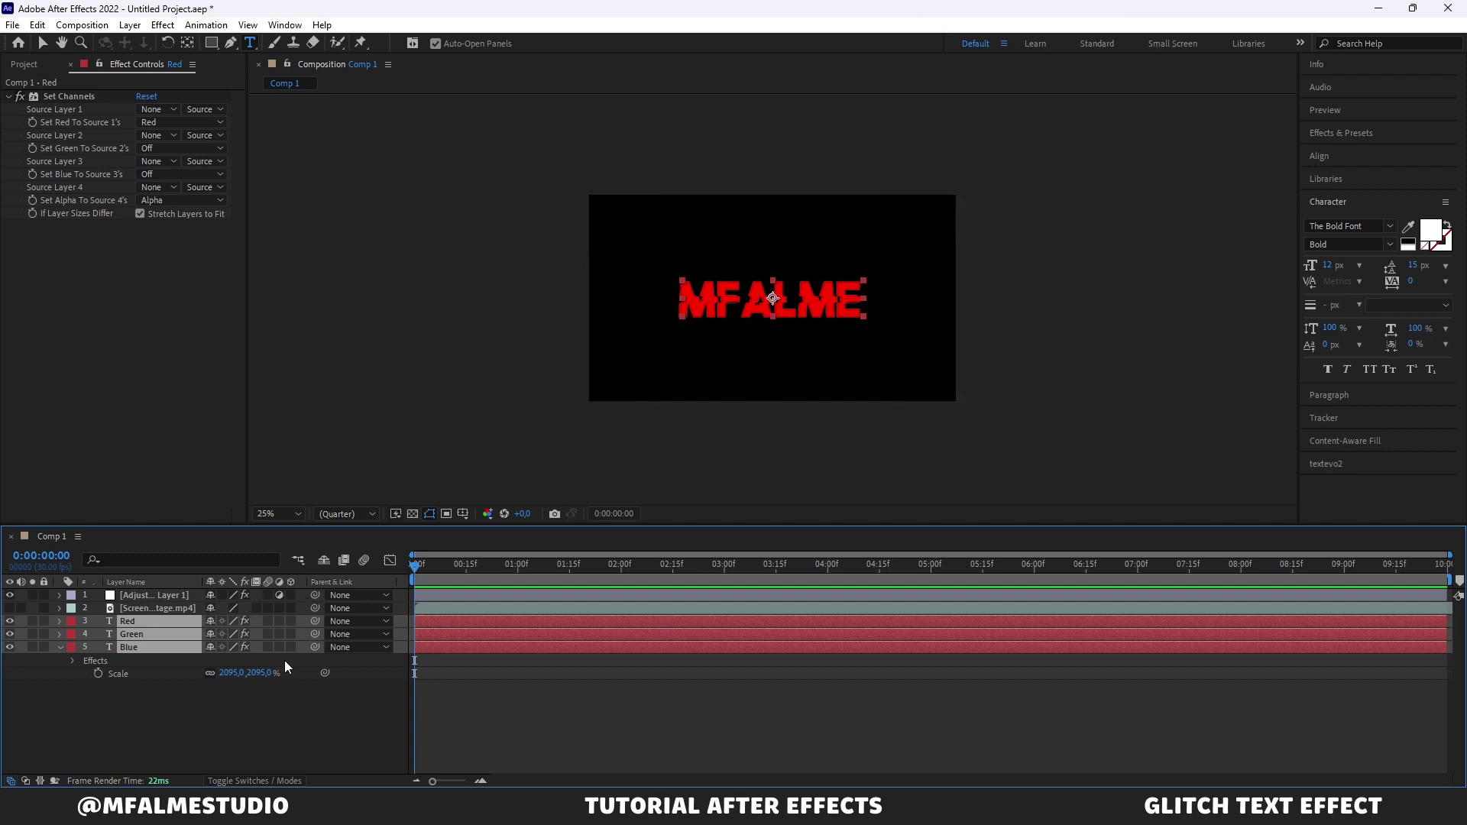
left_click(259, 778)
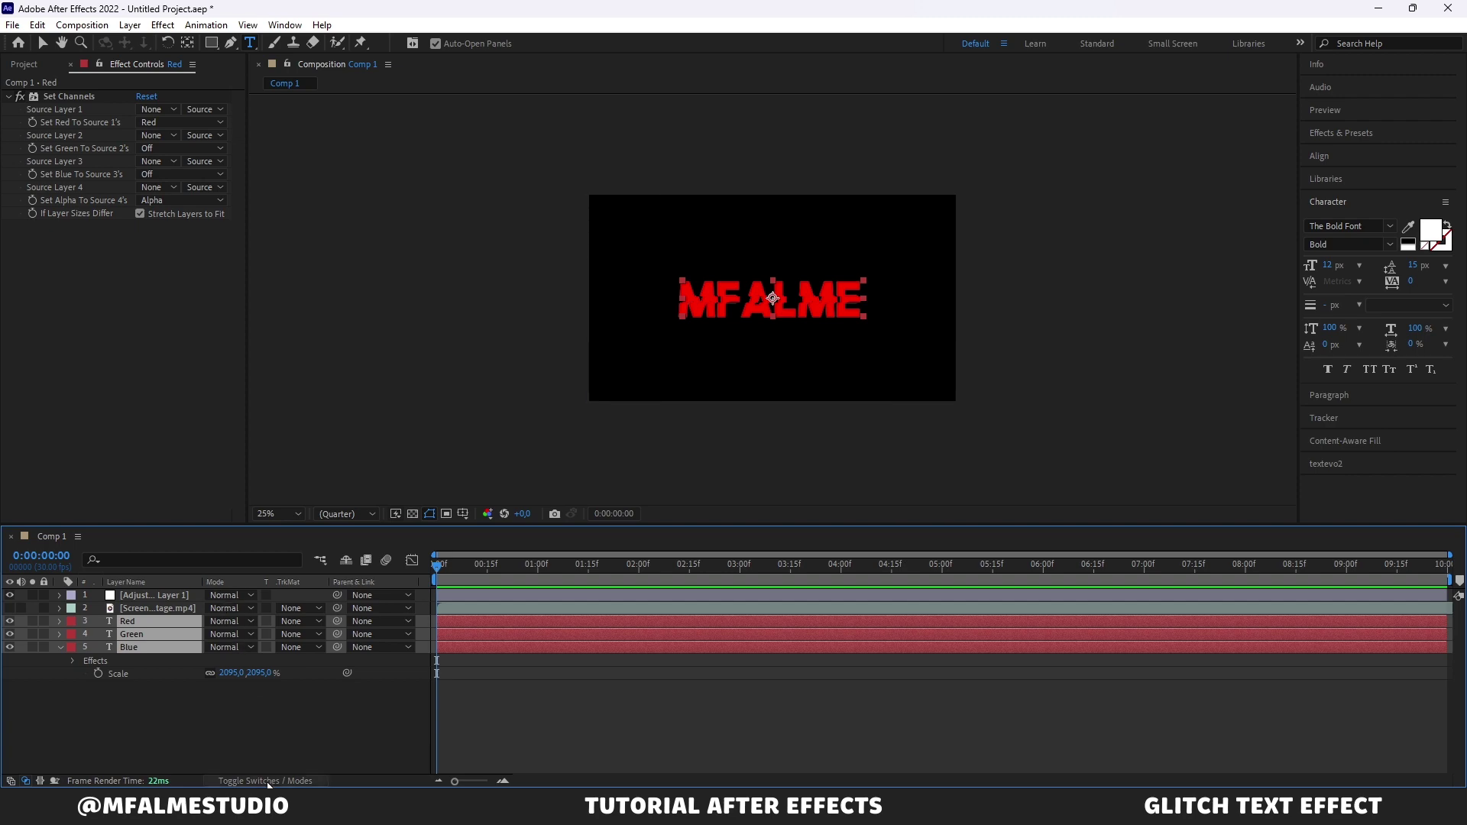
left_click(242, 625)
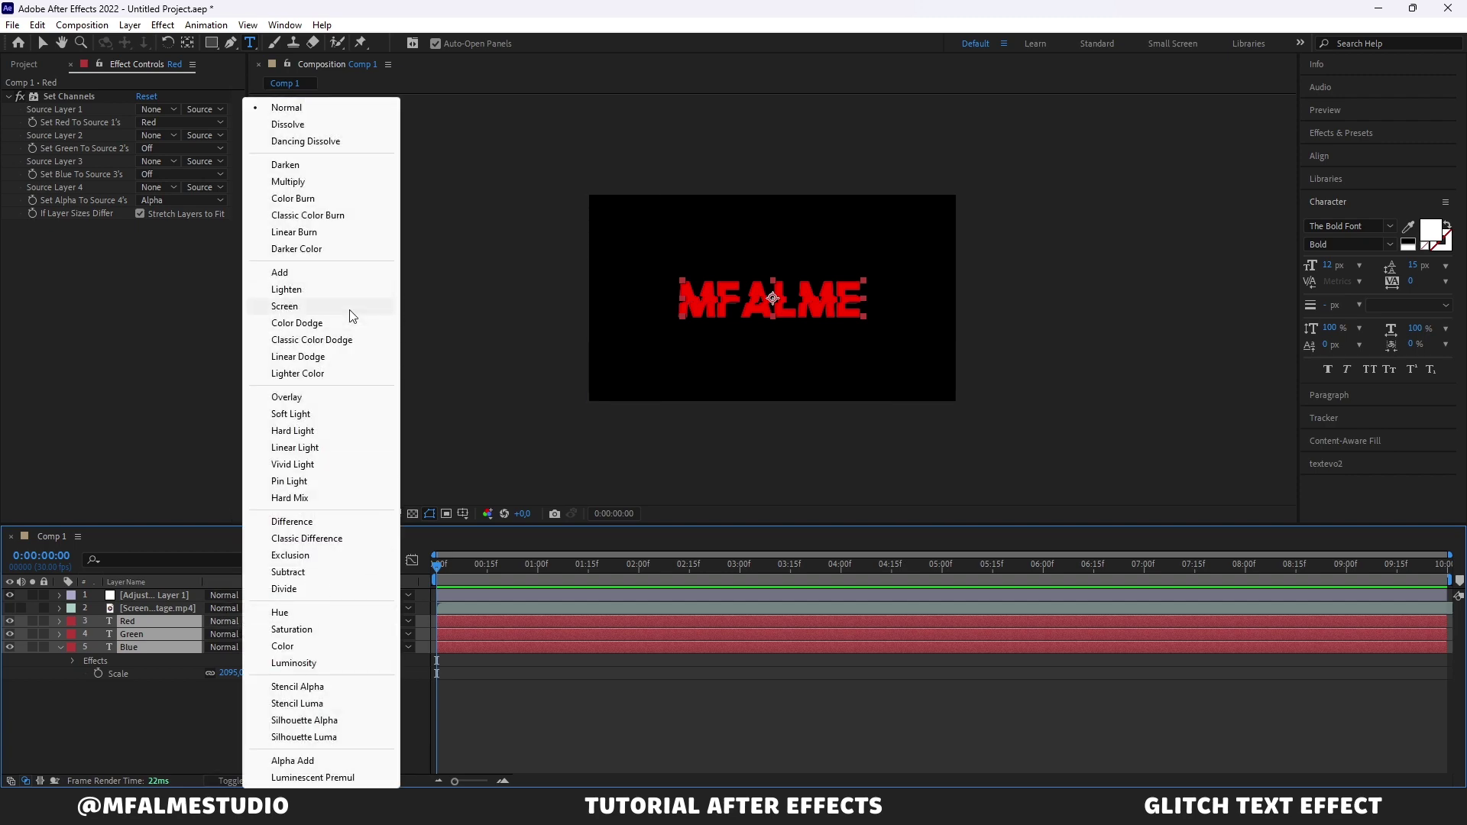
left_click(353, 306)
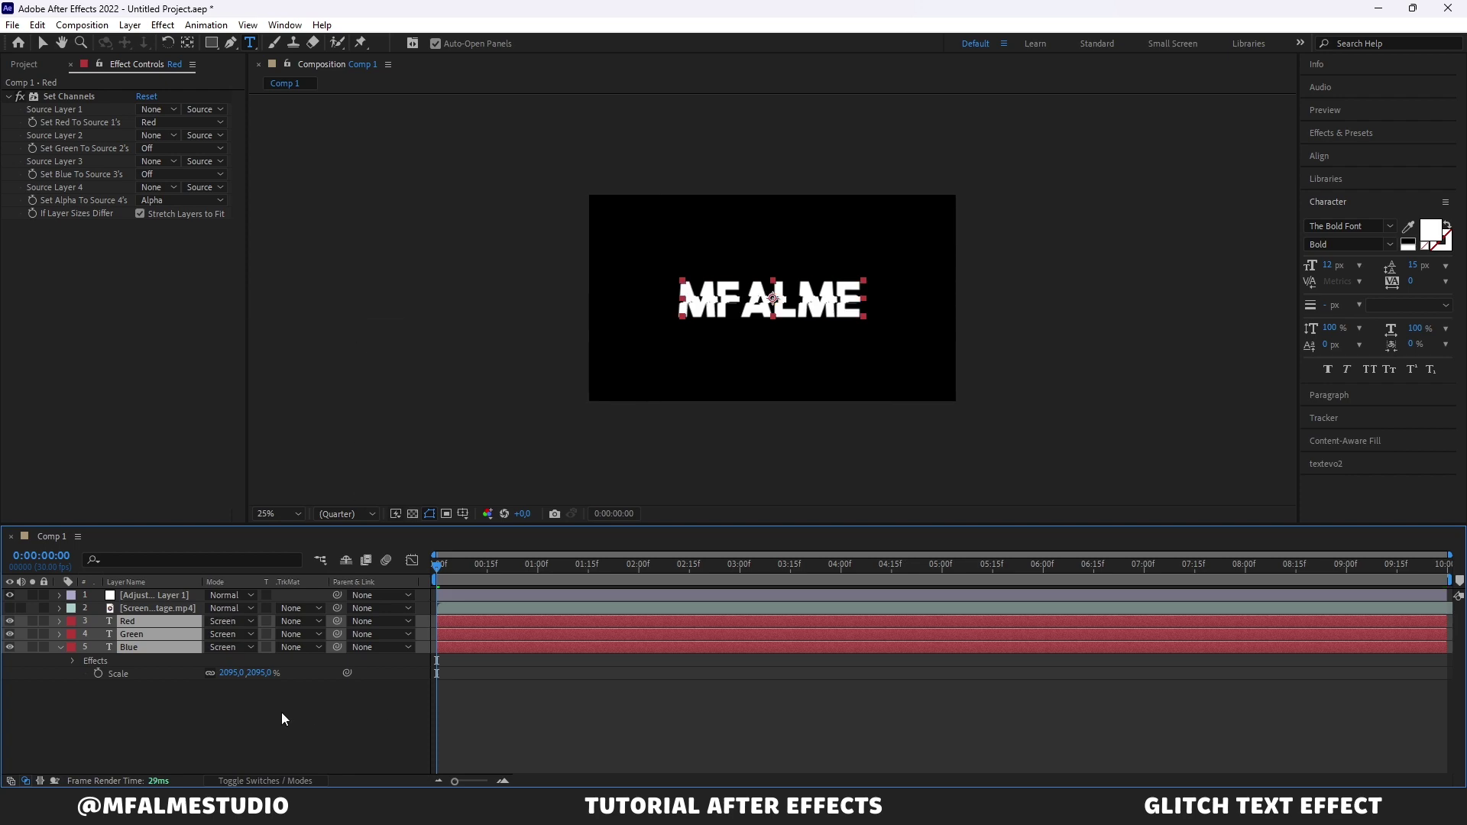
left_click(281, 776)
left_click(301, 721)
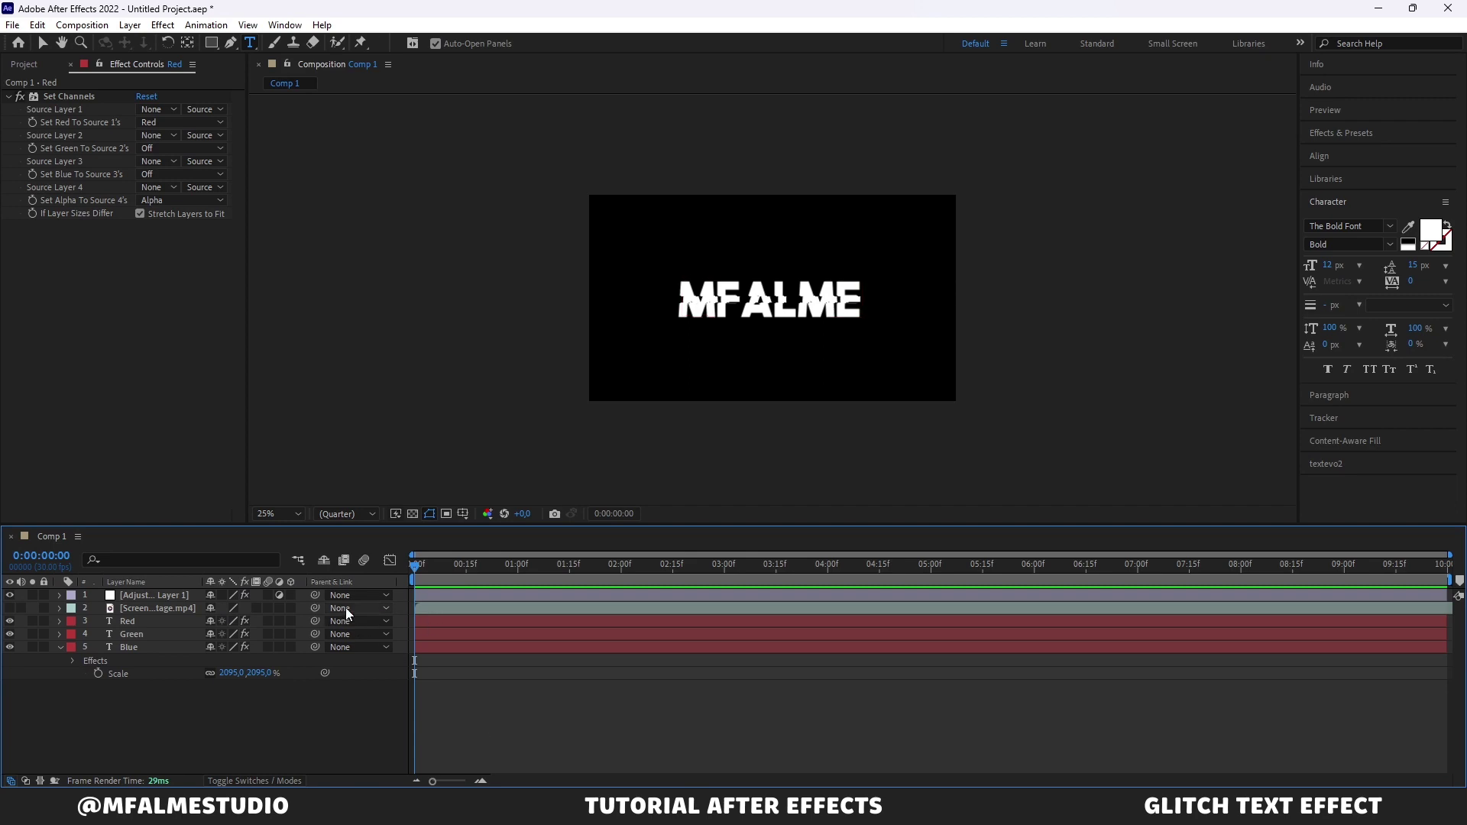
- Reveal the Position property of the Red, Green and Blue layers
left_click(129, 621)
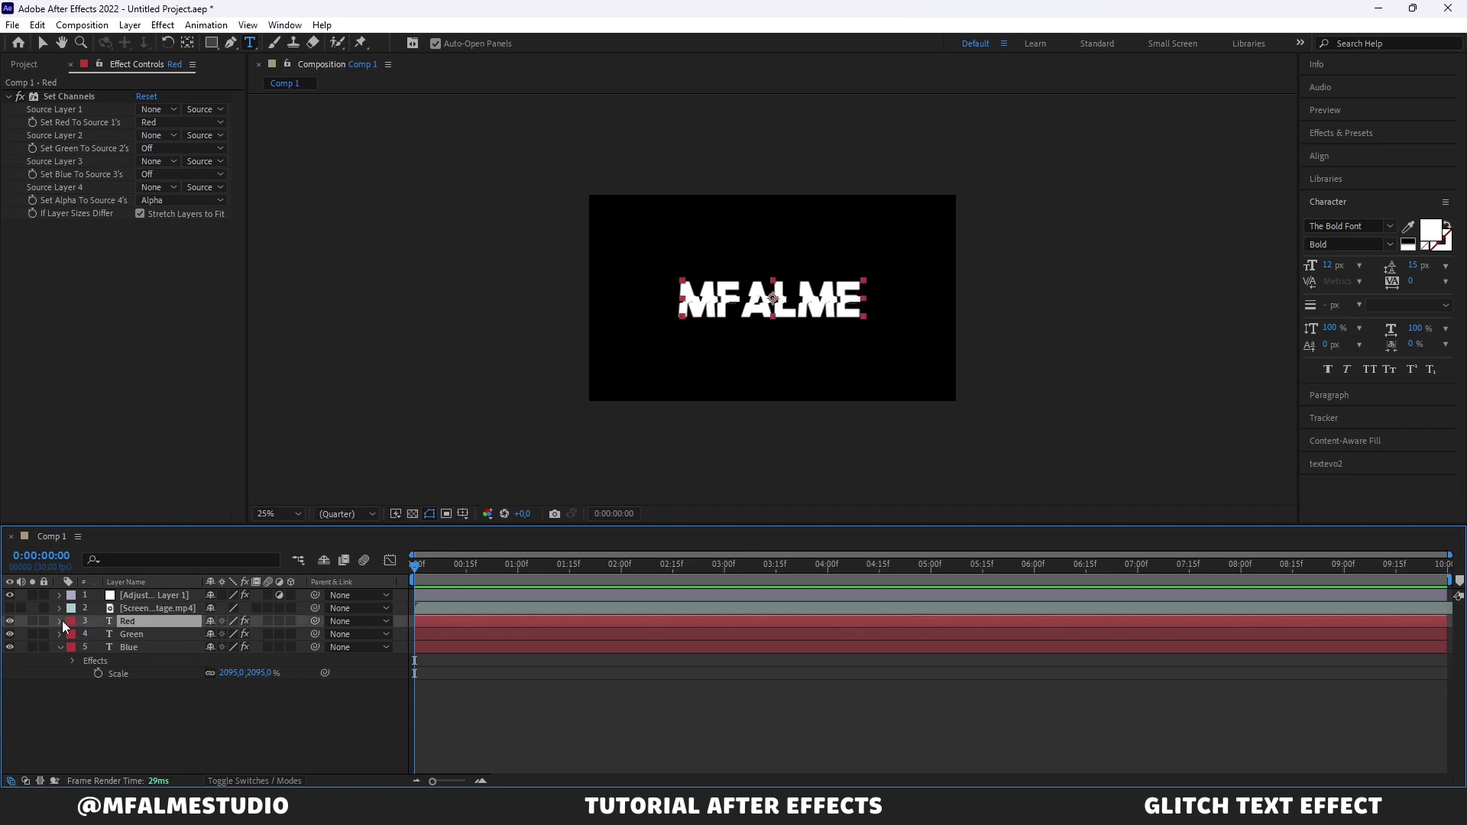
left_click(140, 634)
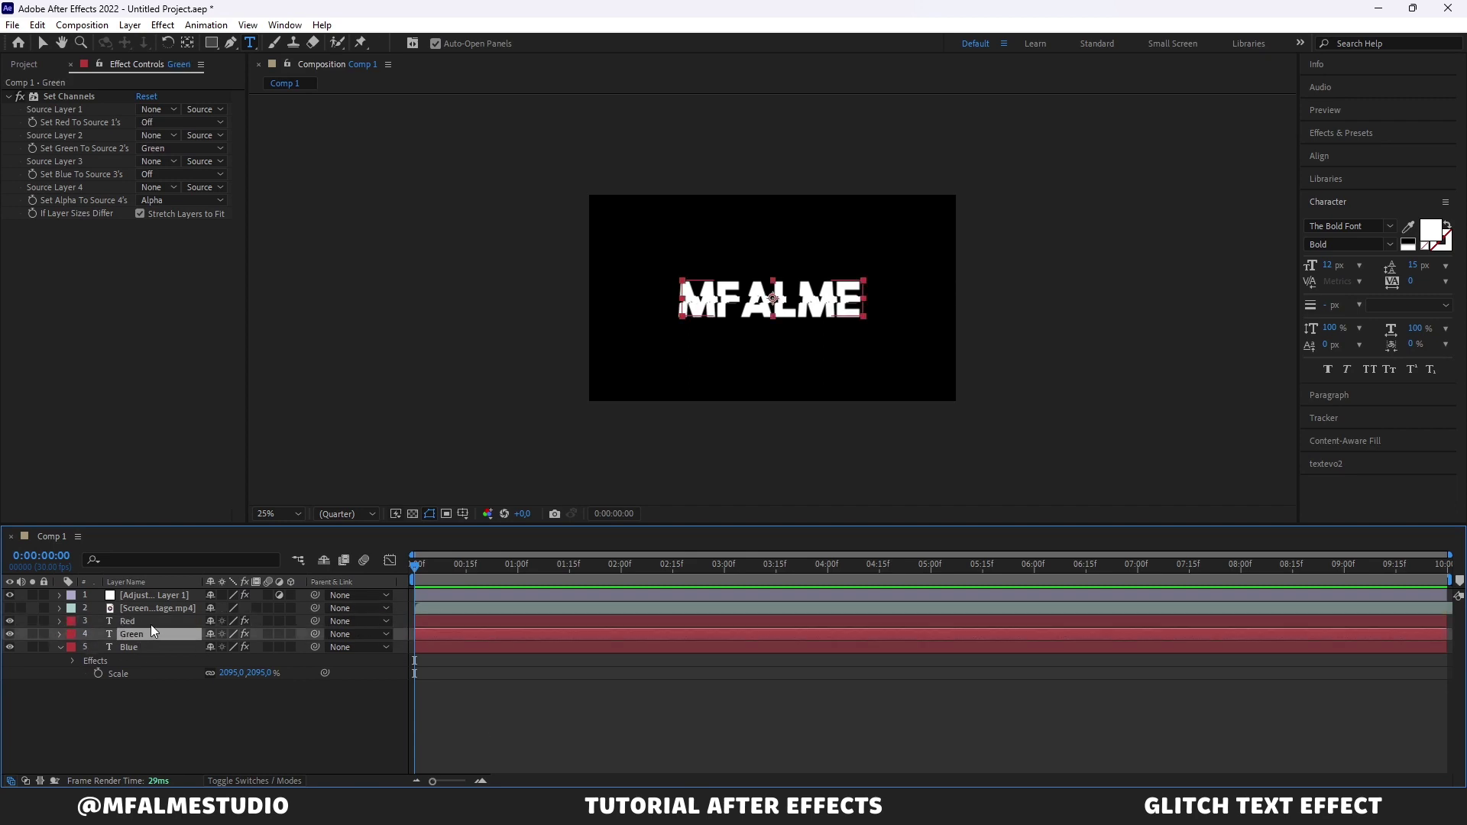
left_click(150, 625)
left_click(163, 644, "shift")
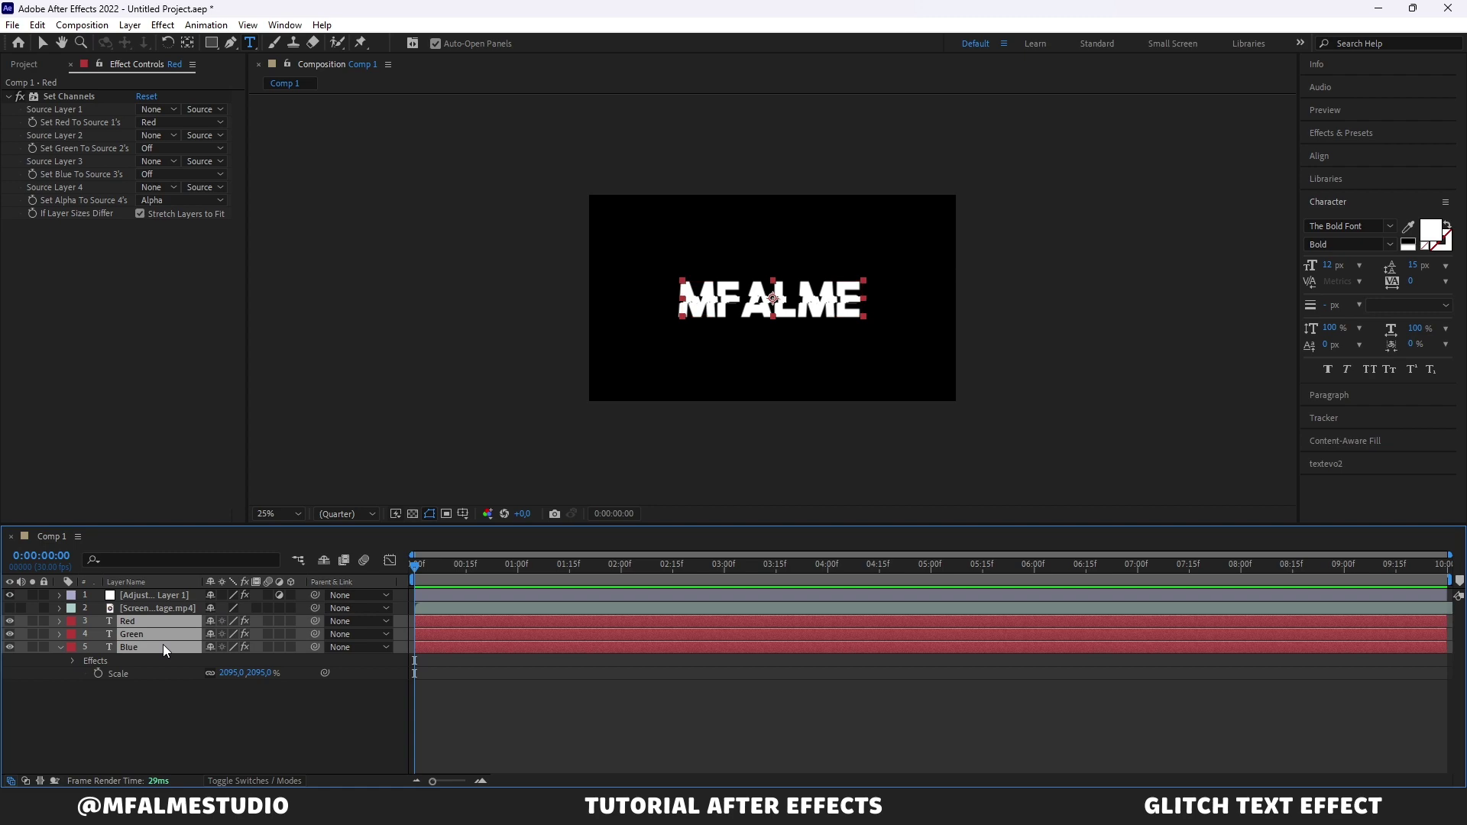
key("p")
left_click(176, 714)
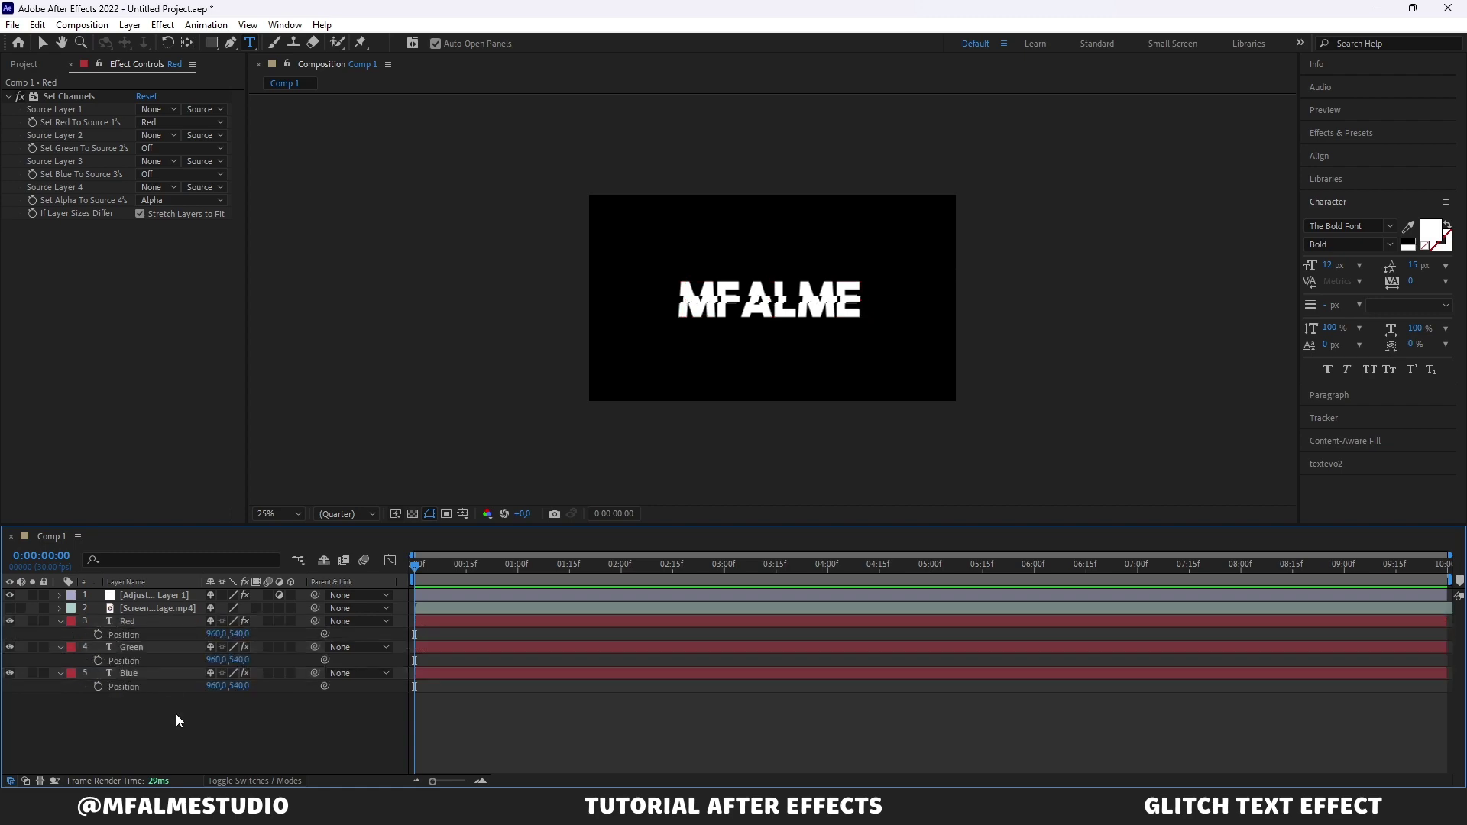
- Offset Red to 972,540, Green to 950,540 and Blue to 960,559, then preview
left_click(165, 625)
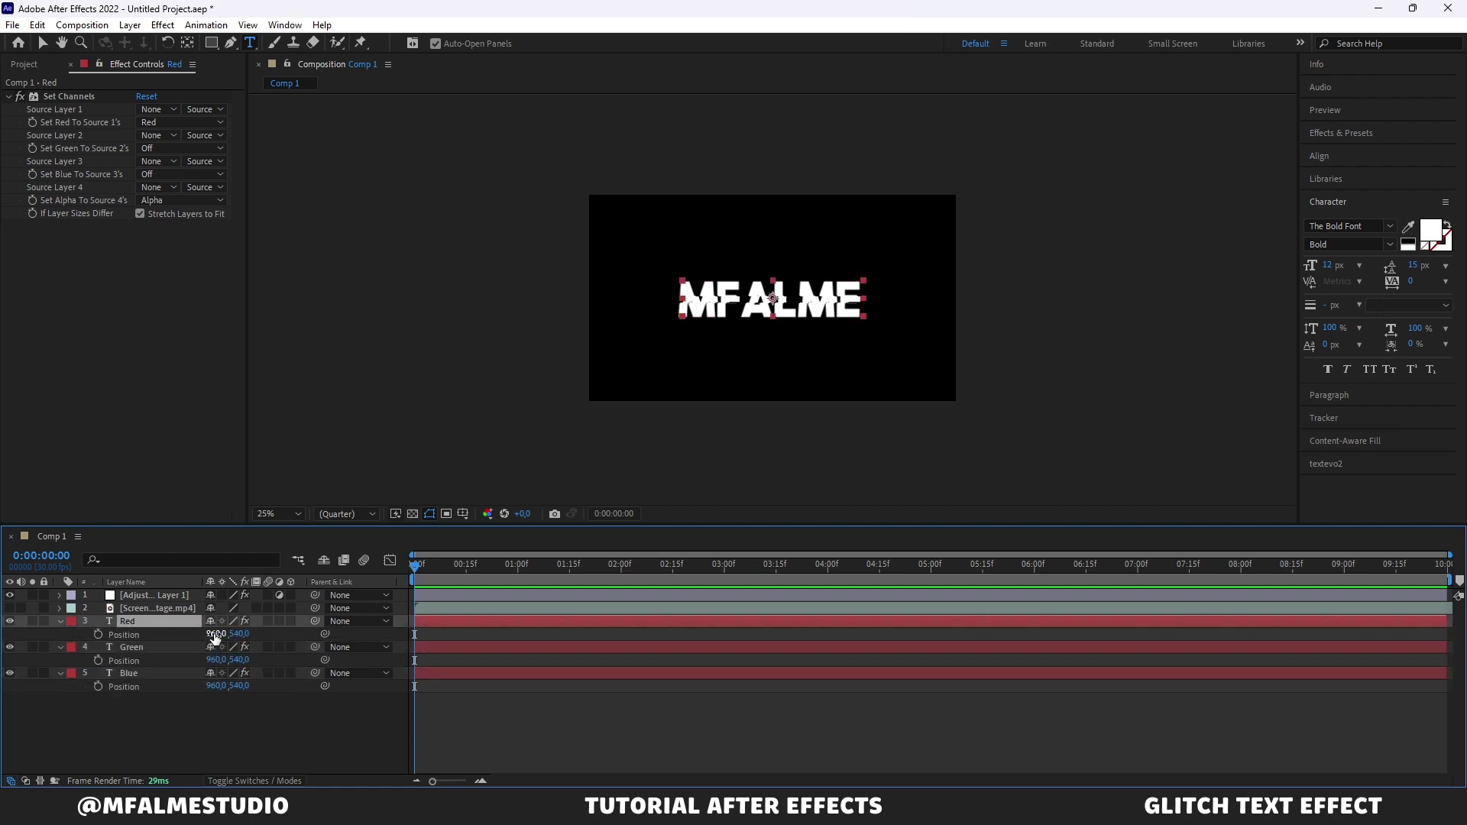
left_click_drag(215, 639, 223, 635)
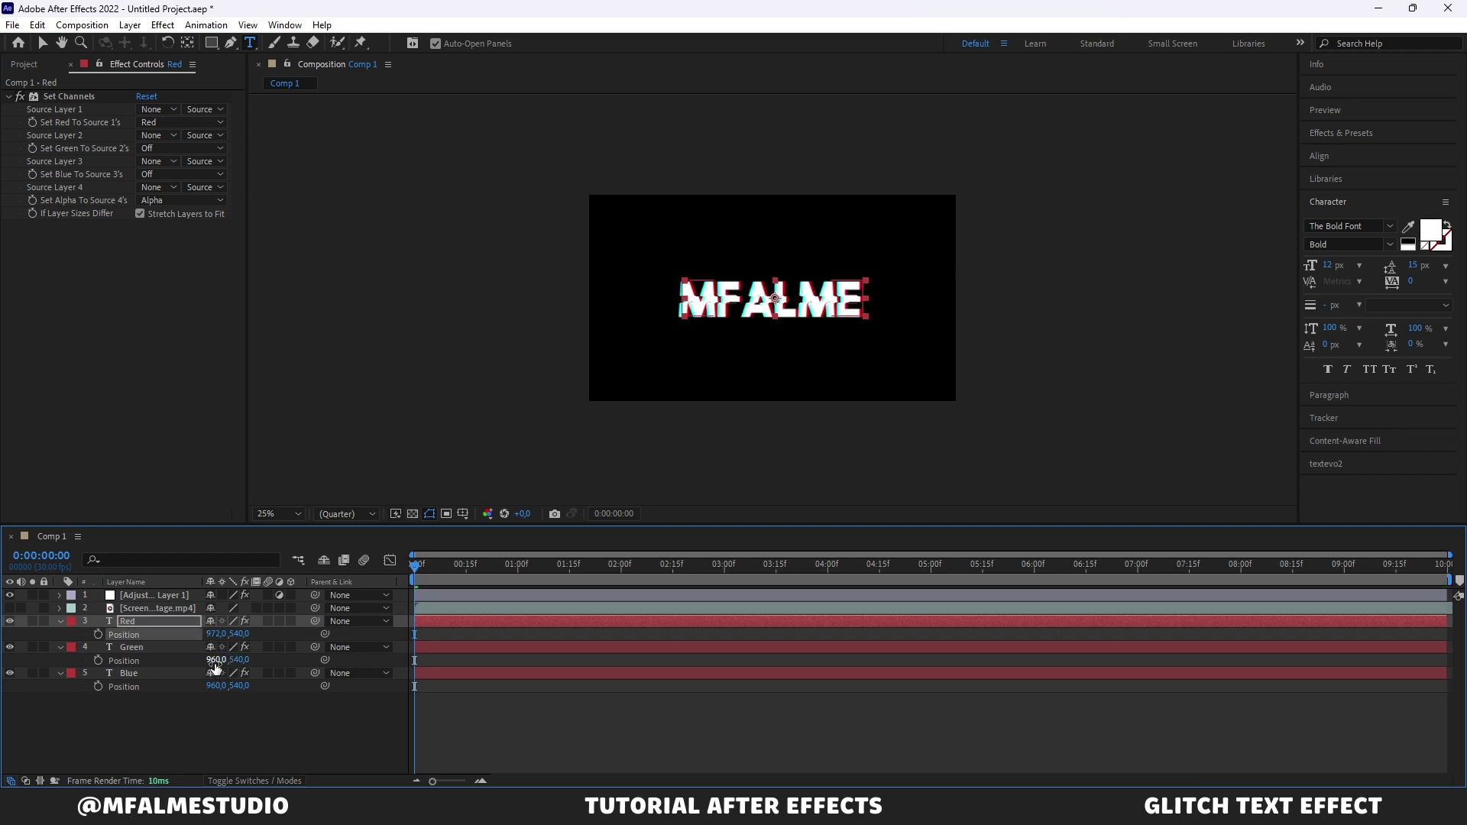
left_click_drag(215, 661, 207, 666)
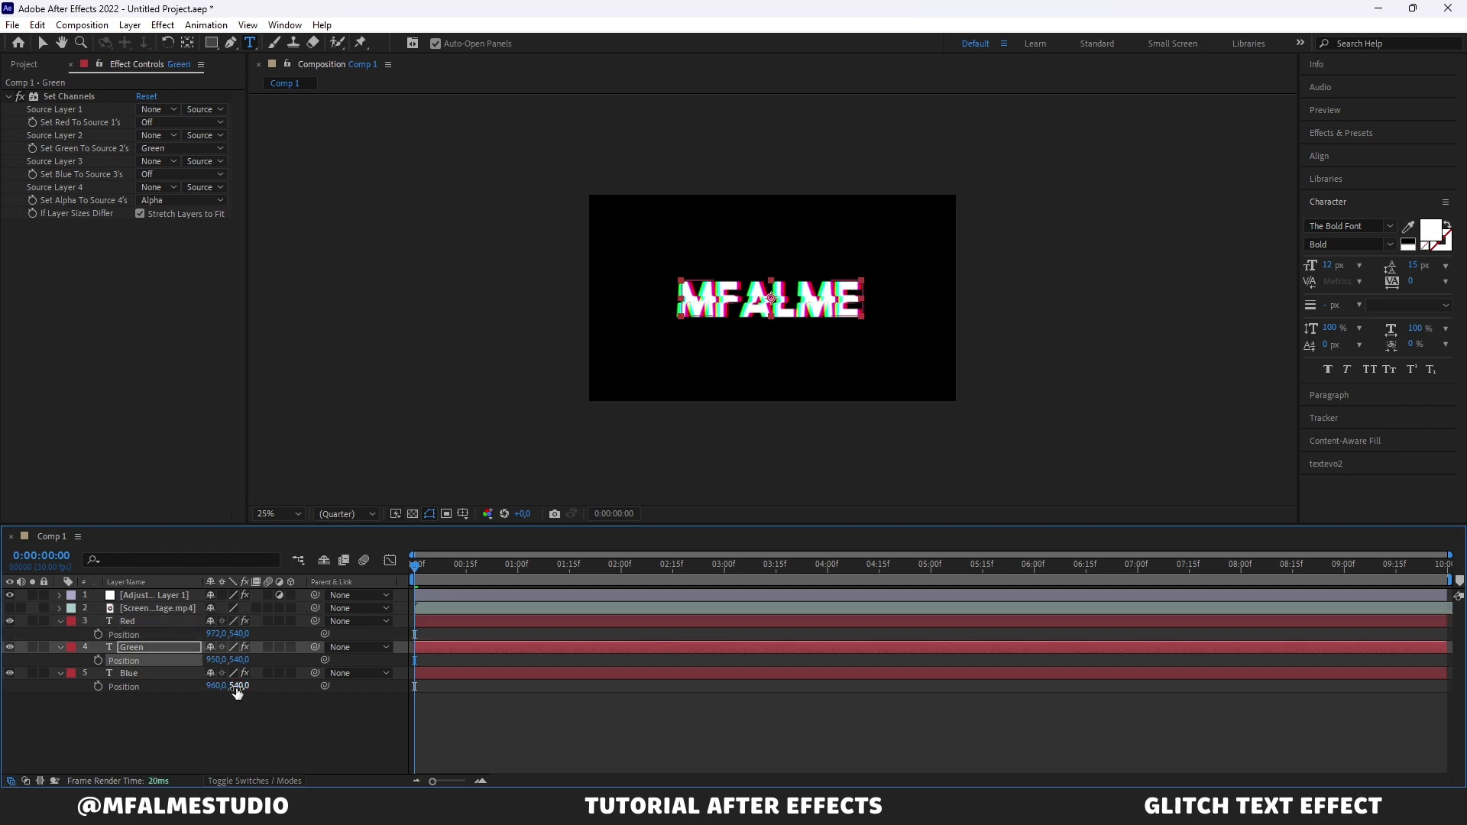
left_click_drag(237, 687, 242, 686)
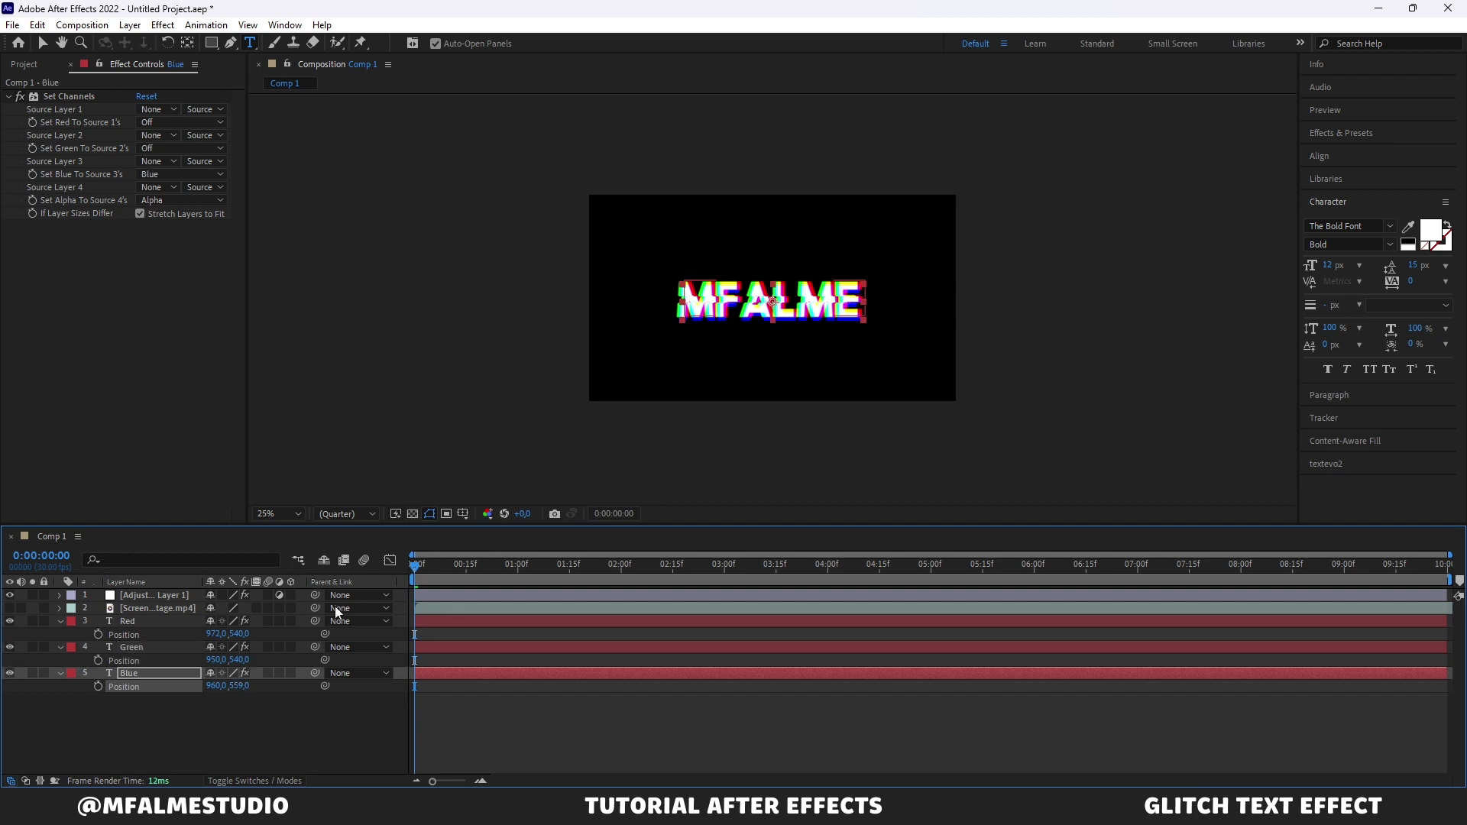
key("space")
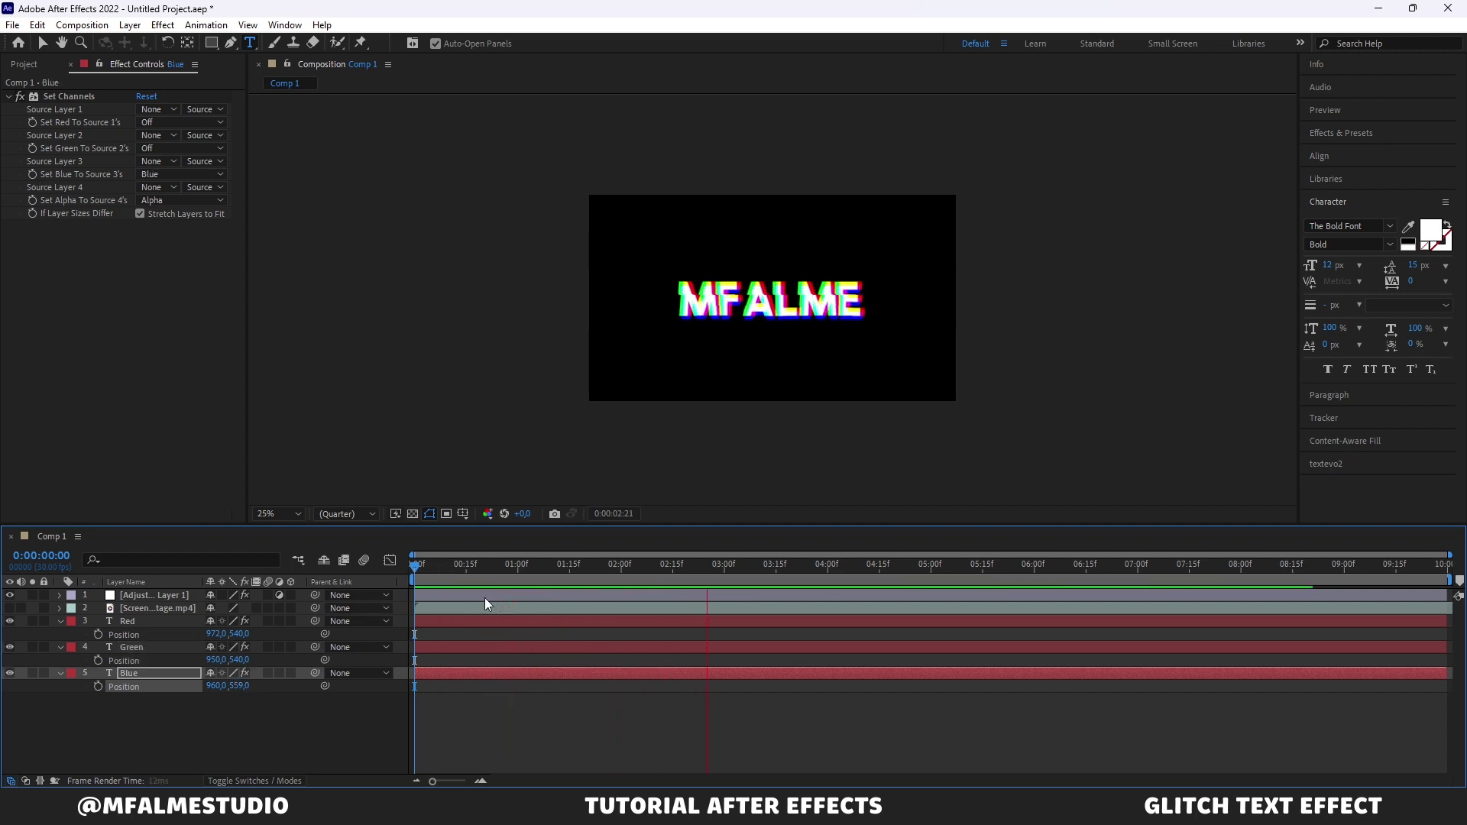
- Stop the Comp 1 preview playback of the RGB-split MFALME glitch
key("space")
key("space")
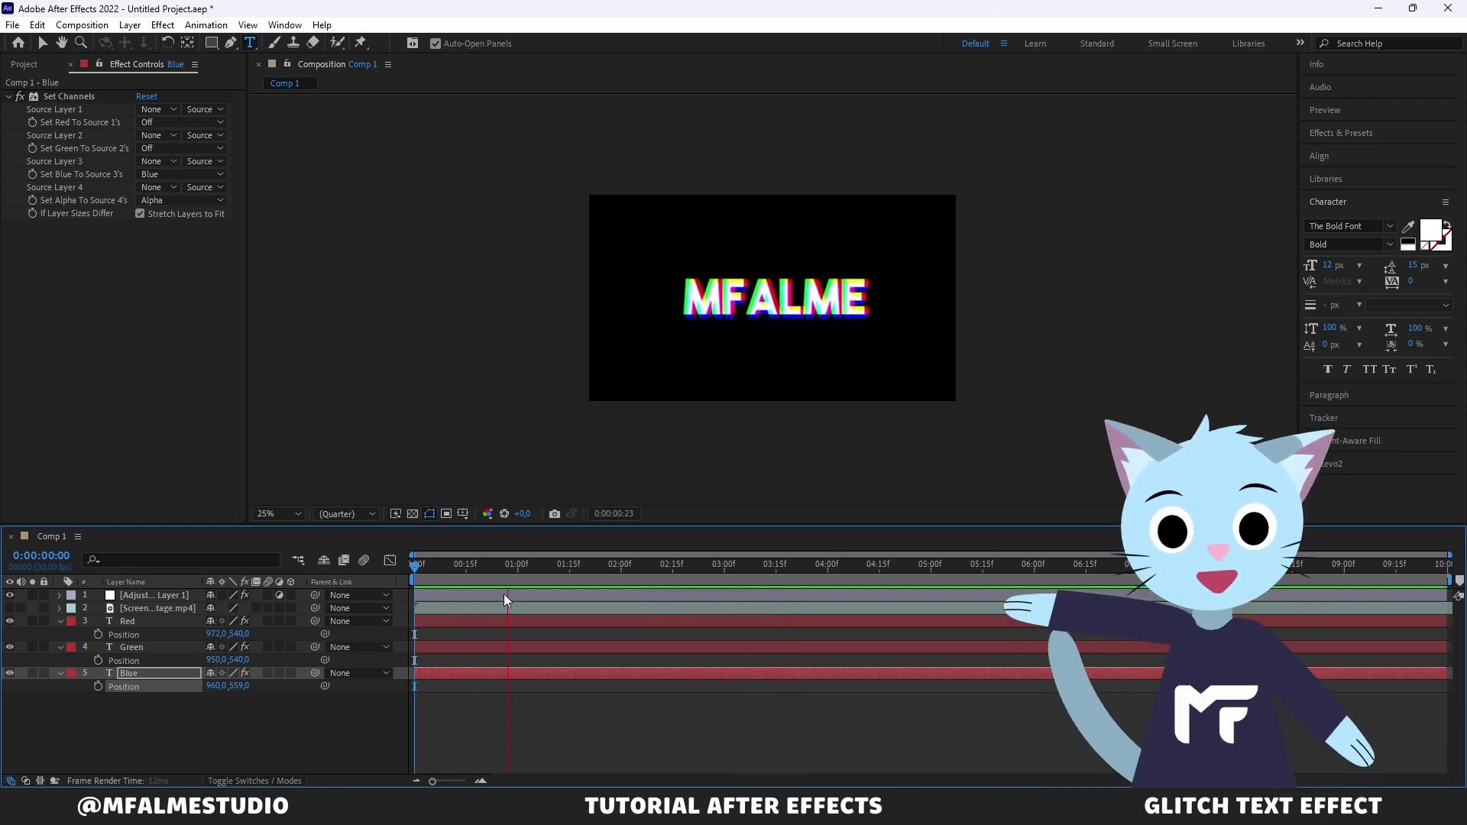